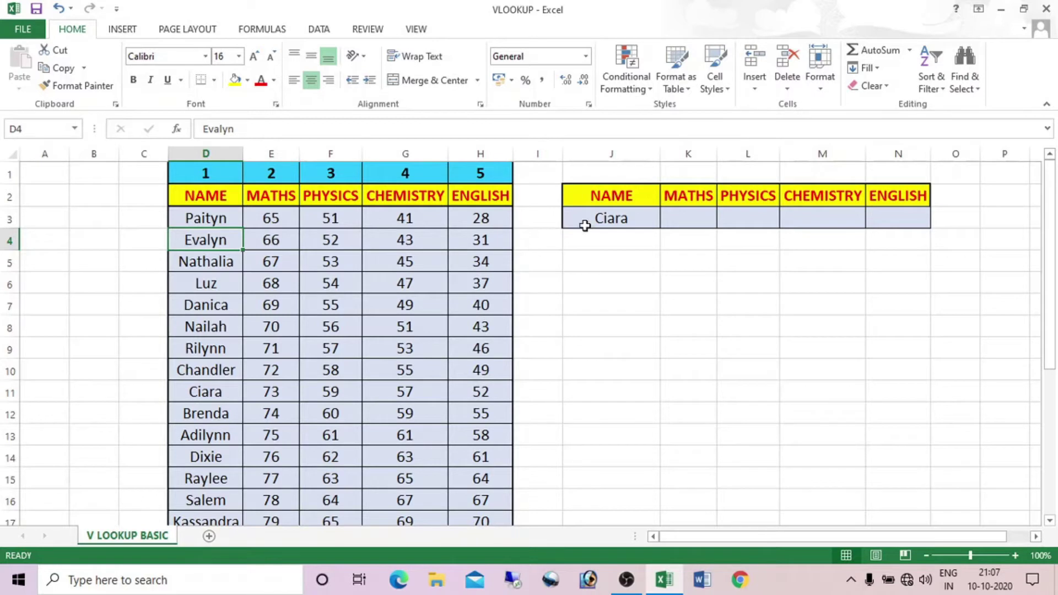
{"action": "left_click", "coordinate": [615, 221]}
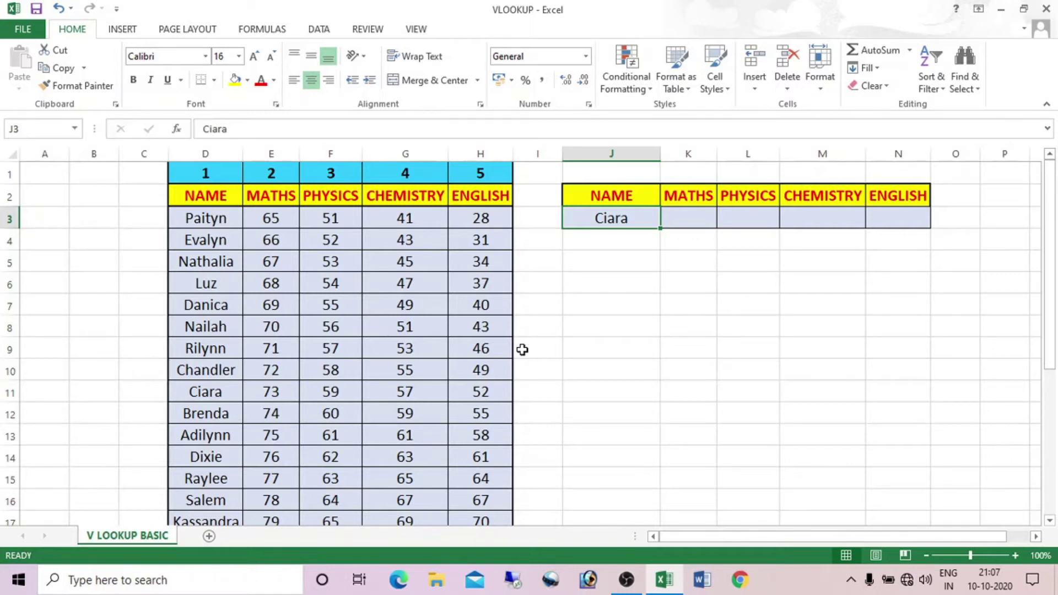
{"action": "scroll", "coordinate": [363, 302], "scroll_direction": "down", "scroll_amount": 10}
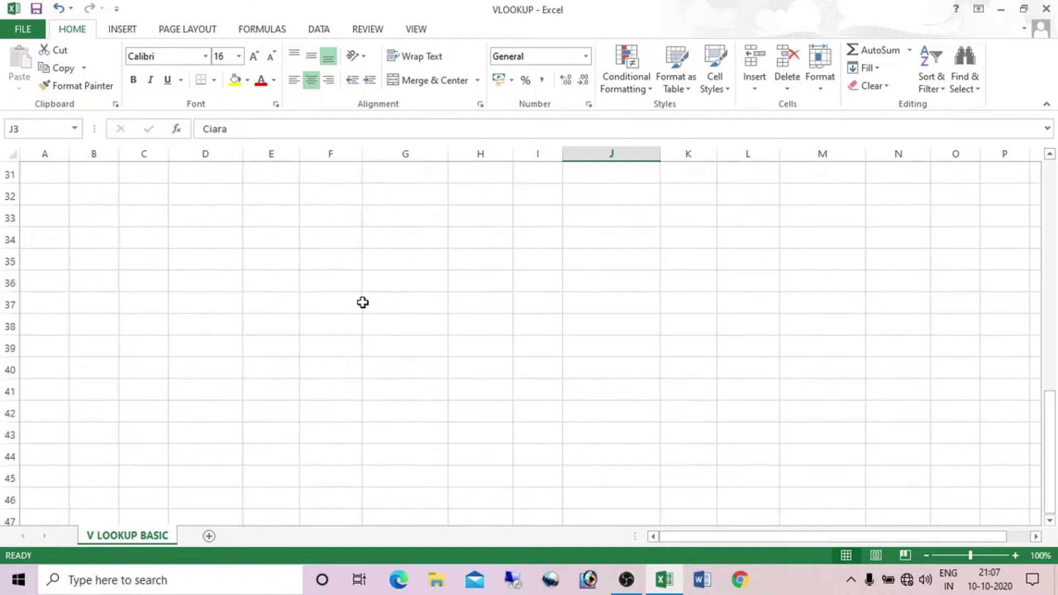
{"action": "scroll", "coordinate": [363, 303], "scroll_direction": "up", "scroll_amount": 10}
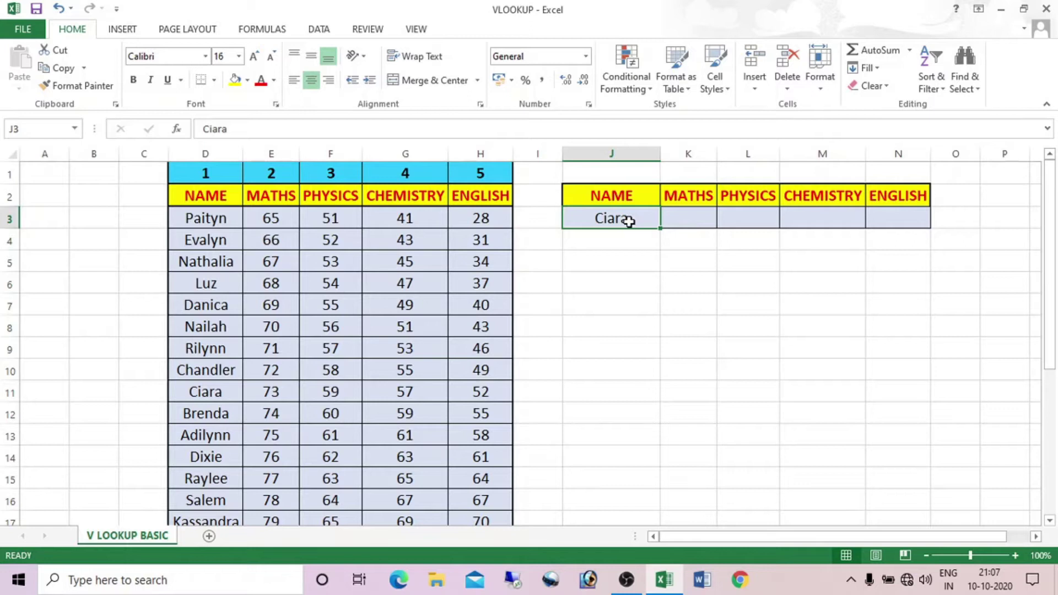
{"action": "left_click", "coordinate": [694, 219]}
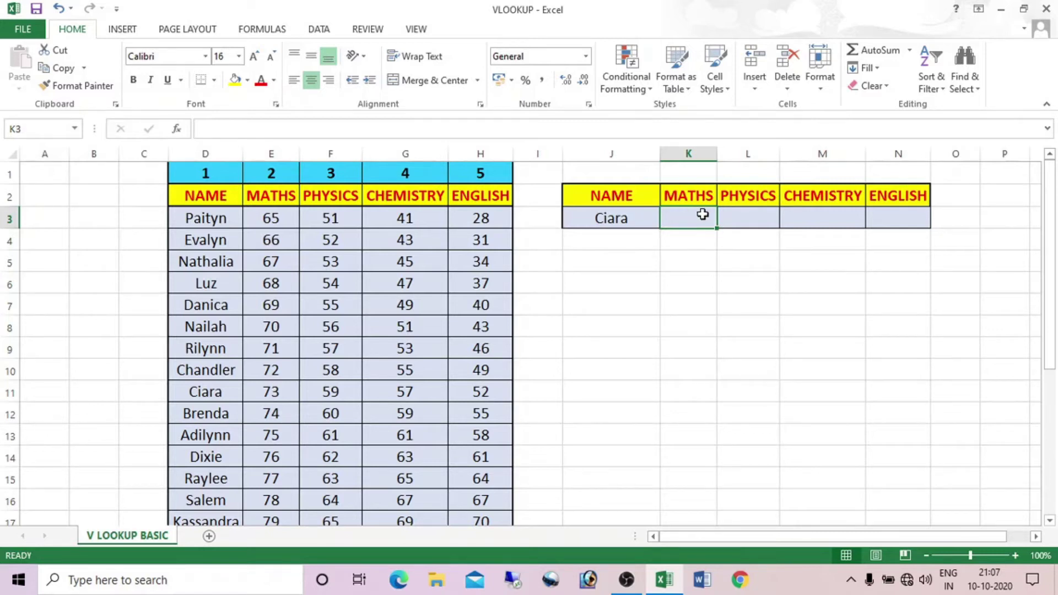
{"action": "left_click", "coordinate": [241, 133]}
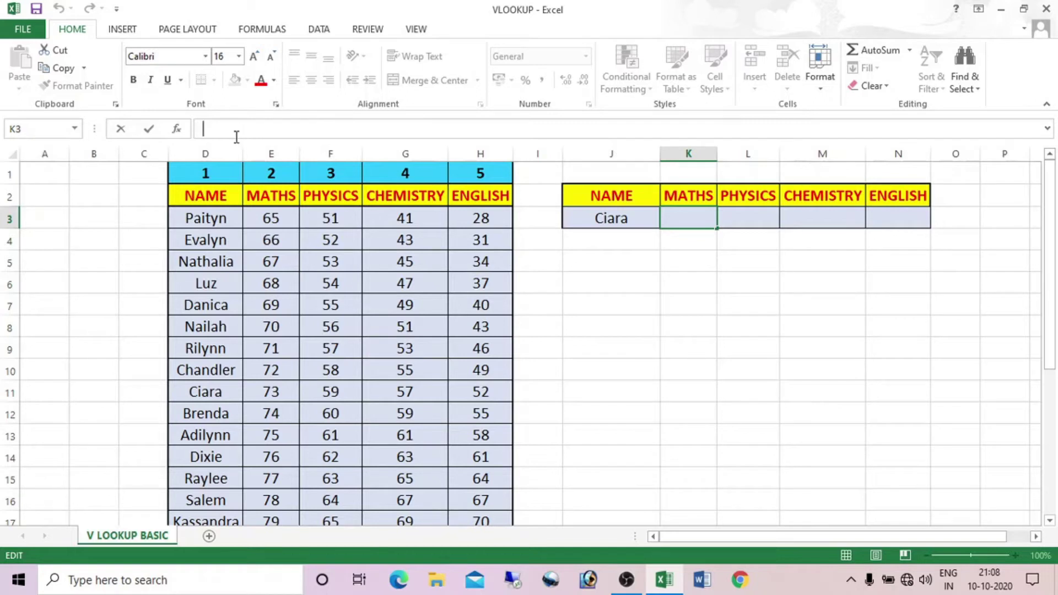
{"action": "left_click", "coordinate": [51, 146]}
{"action": "left_click", "coordinate": [82, 154]}
{"action": "left_click", "coordinate": [142, 148]}
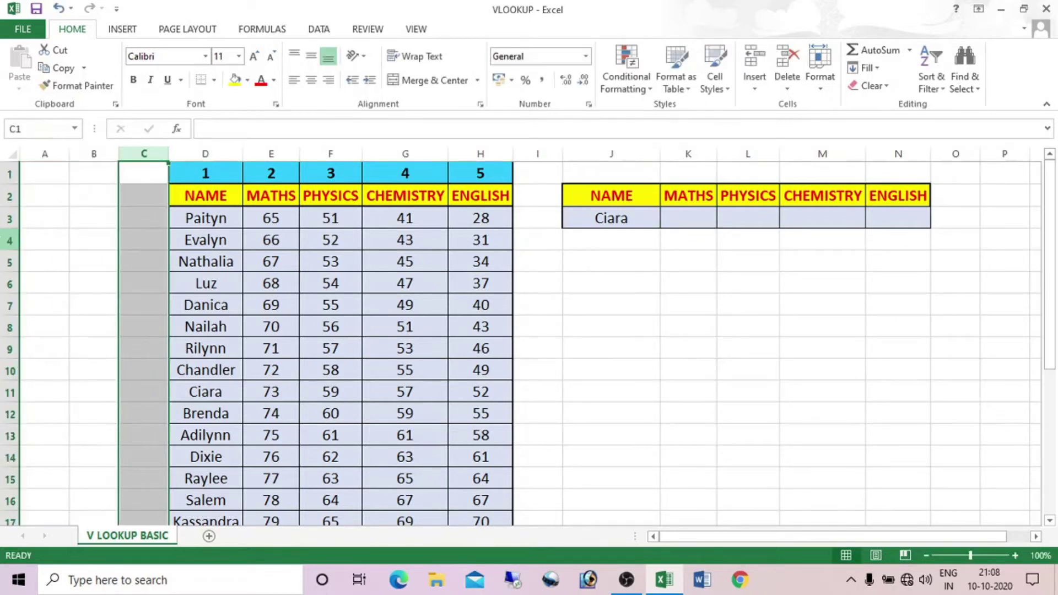
{"action": "left_click", "coordinate": [9, 241]}
{"action": "left_click", "coordinate": [10, 283]}
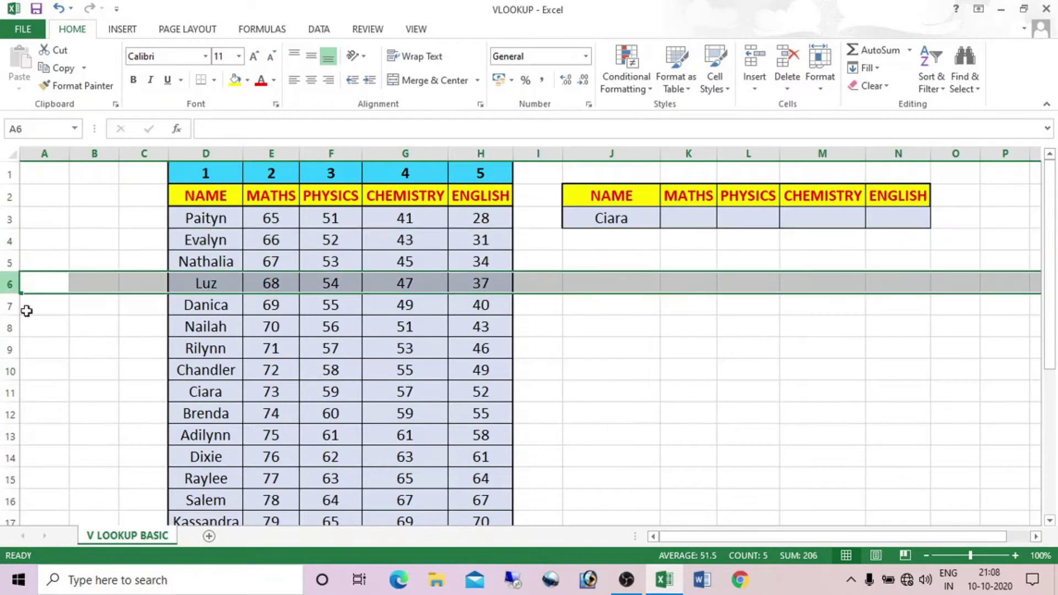
{"action": "left_click", "coordinate": [629, 225]}
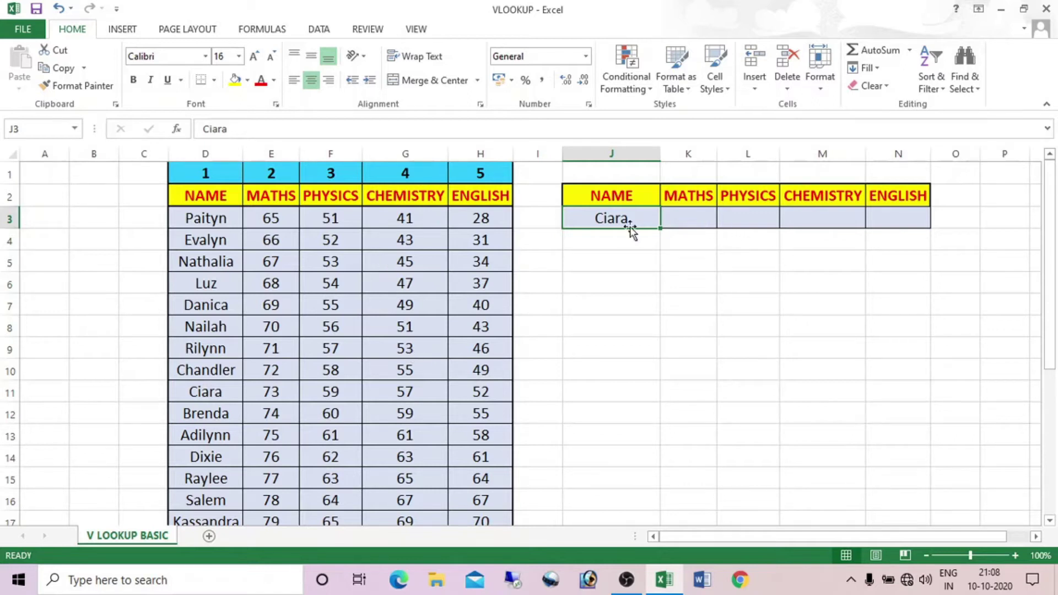
{"action": "left_click", "coordinate": [675, 217]}
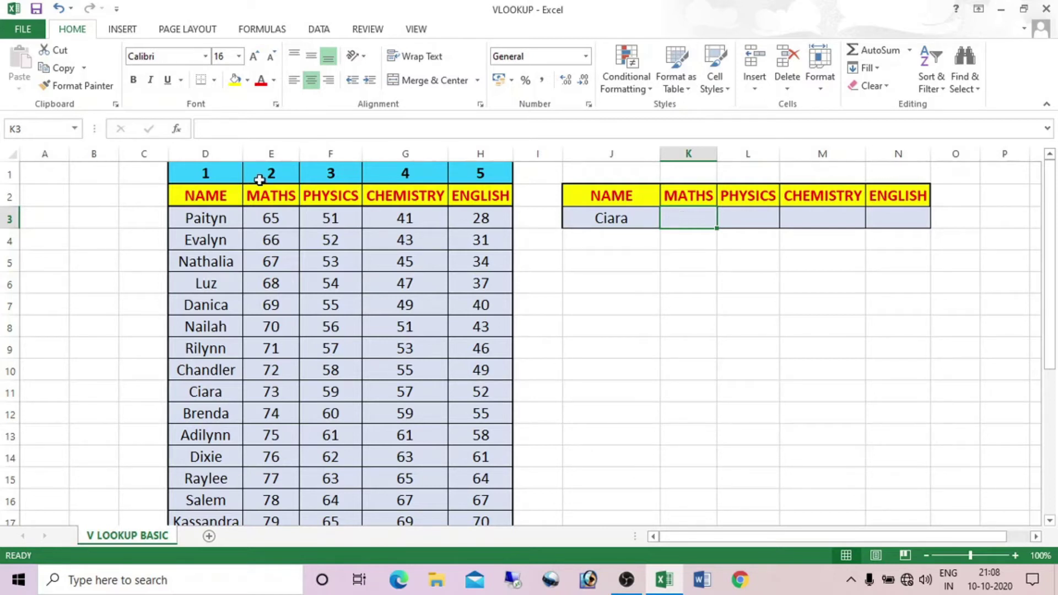
{"action": "left_click", "coordinate": [237, 130]}
{"action": "type", "text": "="}
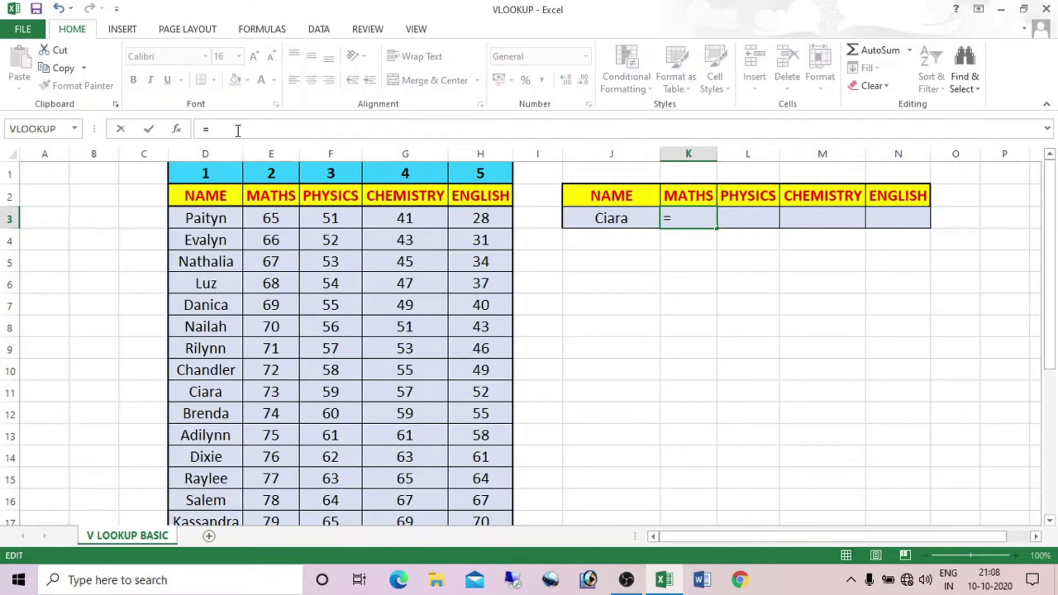
{"action": "type", "text": "vloo"}
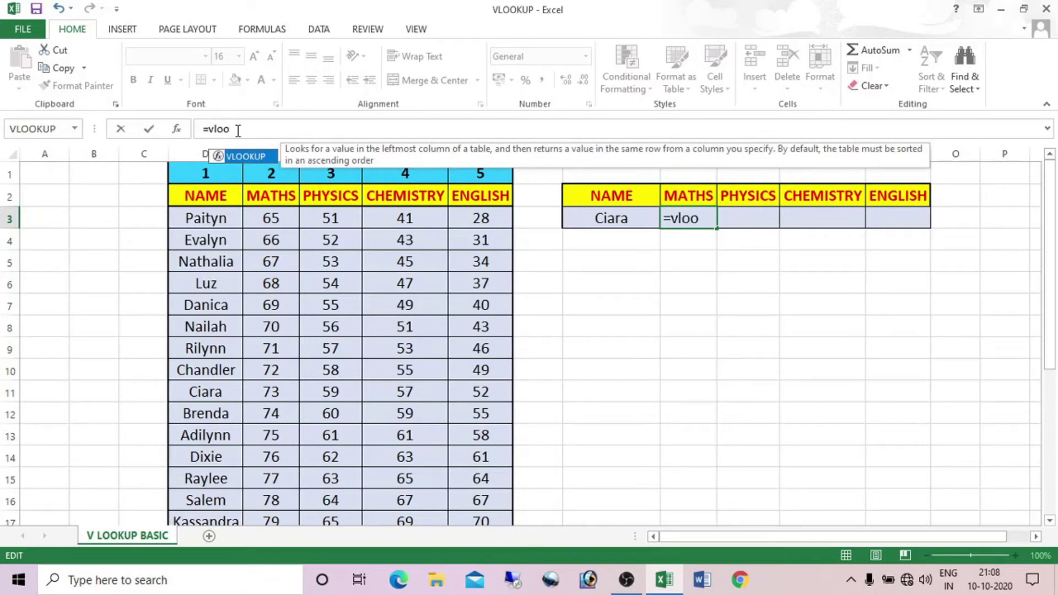
{"action": "key", "text": "Tab"}
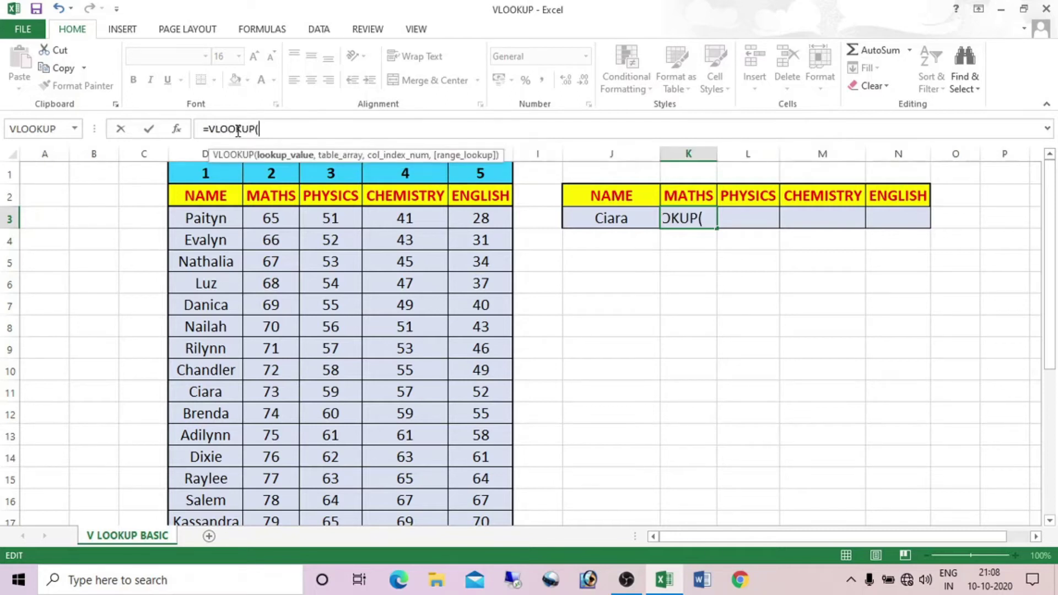
{"action": "key", "text": "BackSpace"}
{"action": "key", "text": "Escape"}
Start a VLOOKUP formula in cell K3 under MATHS, using J3 as the lookup value
{"action": "type", "text": "="}
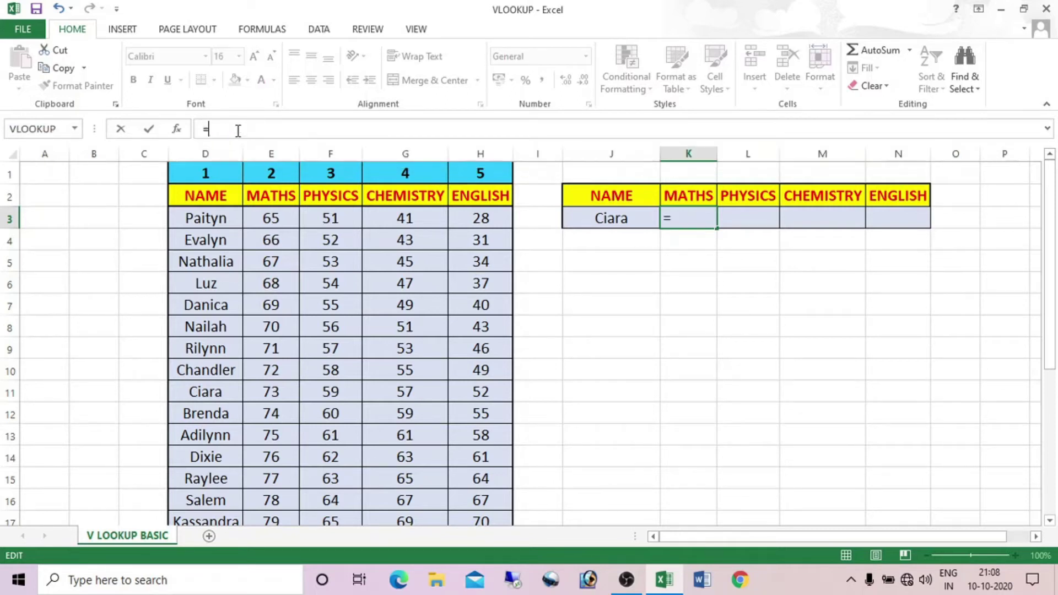
{"action": "type", "text": "vloo"}
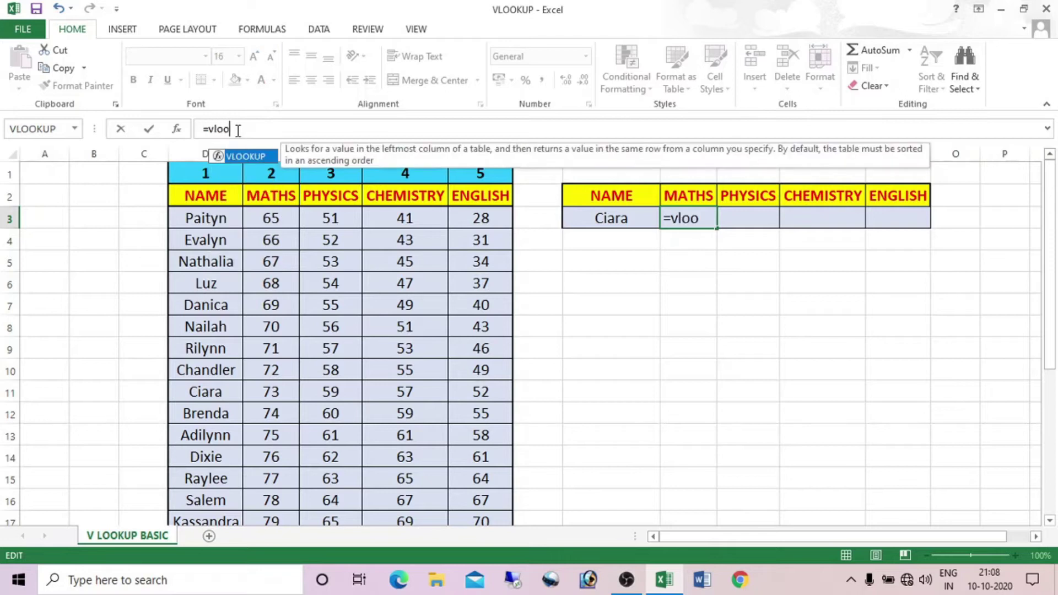
{"action": "double_click", "coordinate": [250, 157]}
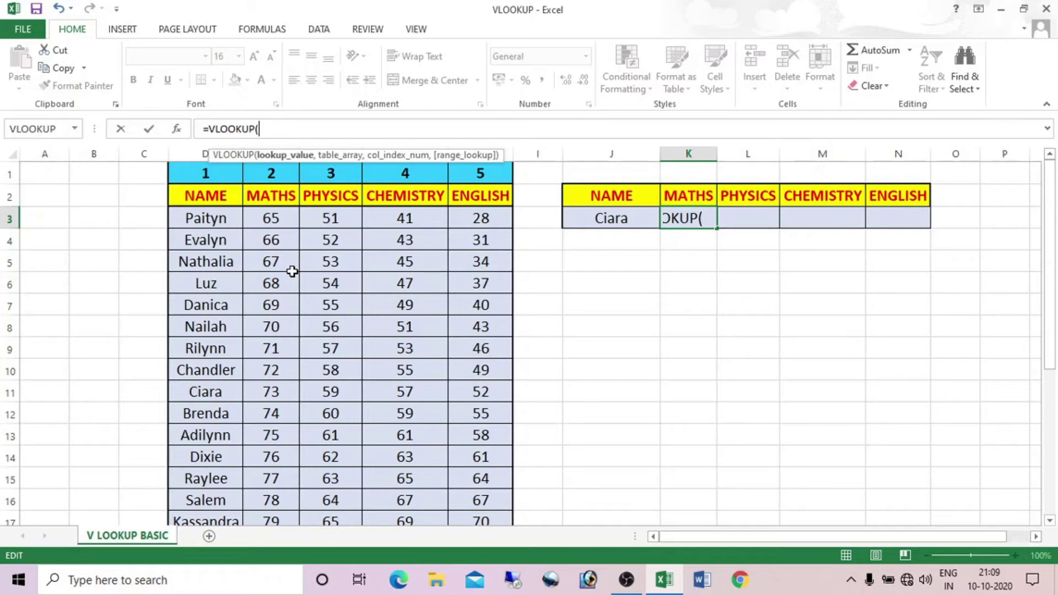
{"action": "left_click", "coordinate": [621, 219]}
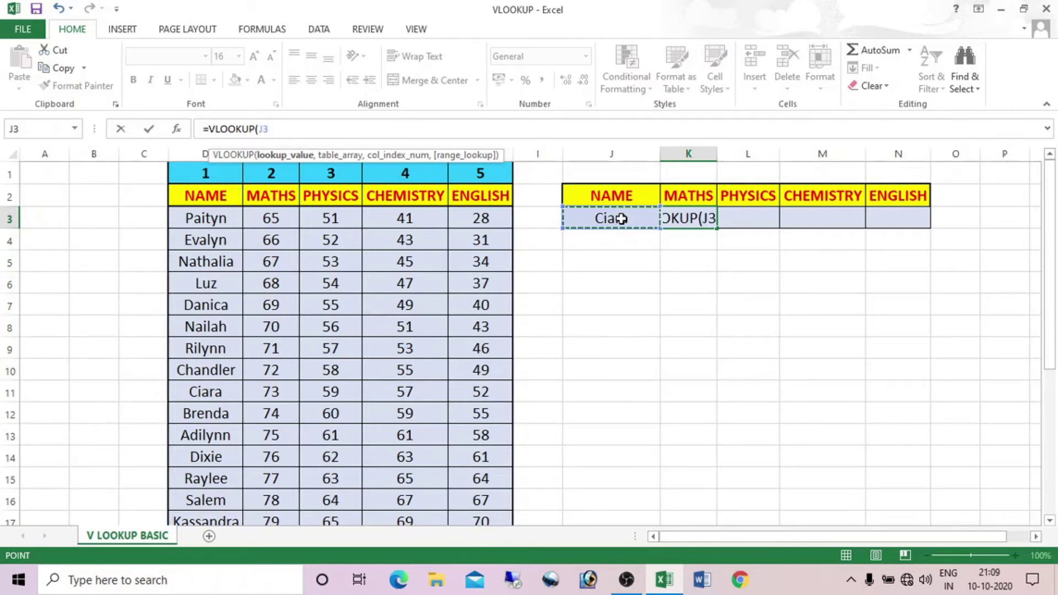
{"action": "type", "text": ","}
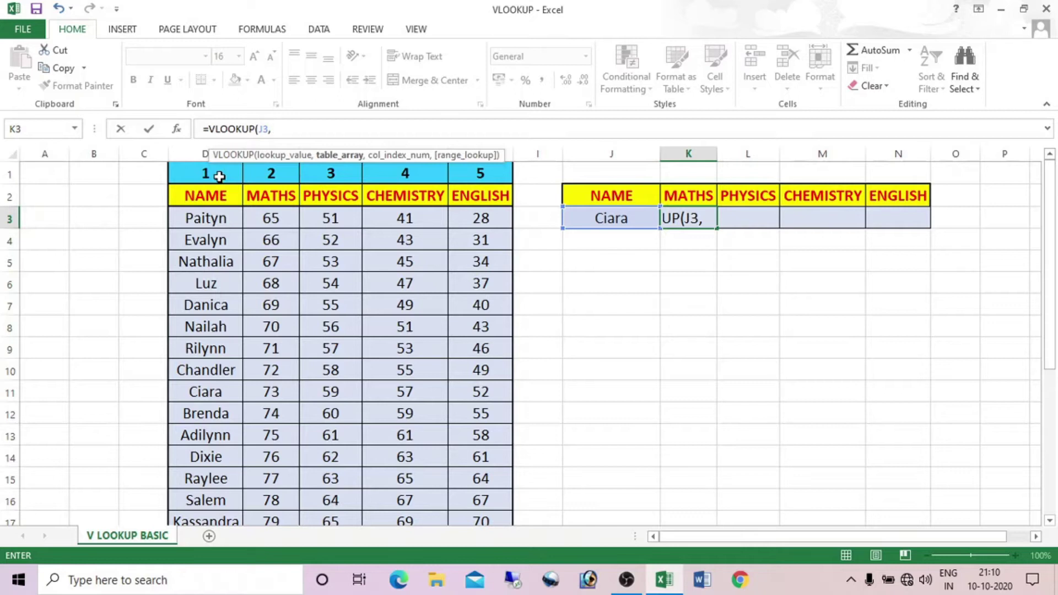
{"action": "left_click_drag", "start_coordinate": [216, 174], "coordinate": [468, 580]}
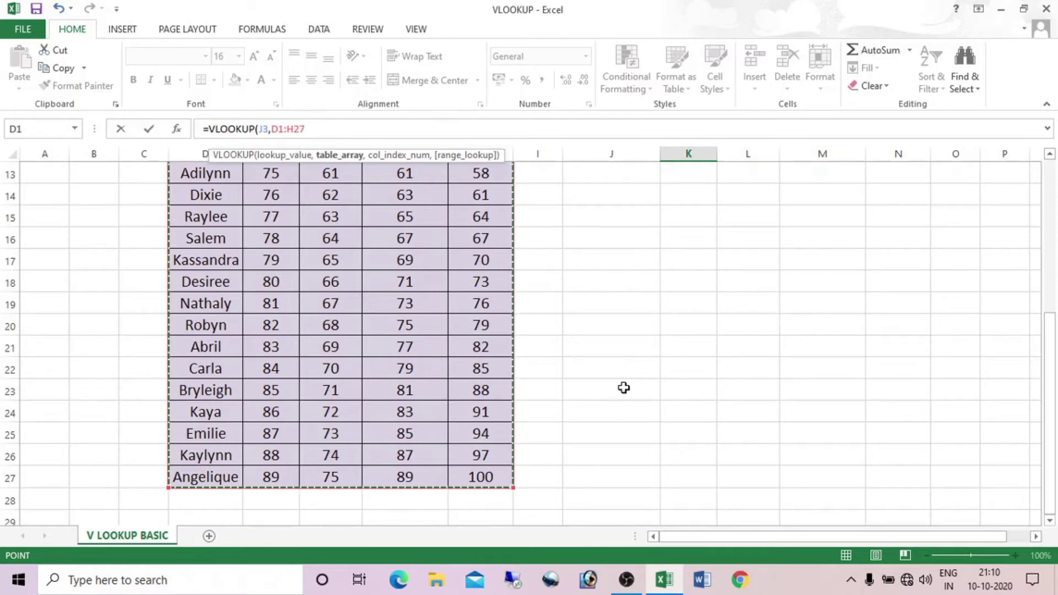
{"action": "left_click_drag", "start_coordinate": [1050, 402], "coordinate": [942, 156]}
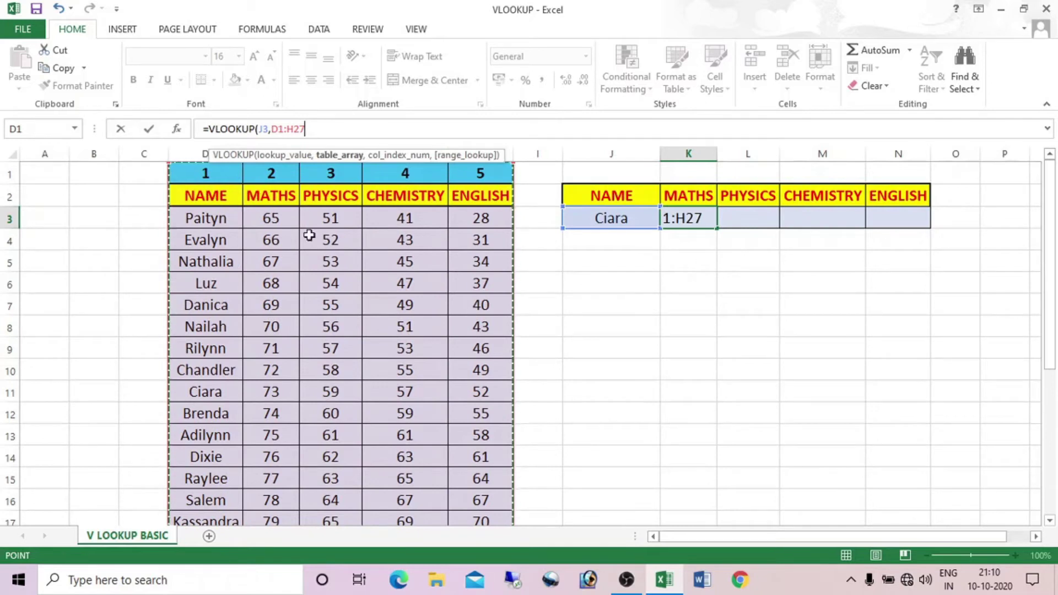
{"action": "key", "text": "BackSpace"}
{"action": "key", "text": "BackSpace"}
{"action": "key", "text": "BackSpace"}
{"action": "key", "text": "BackSpace"}
{"action": "key", "text": "BackSpace"}
{"action": "key", "text": "BackSpace"}
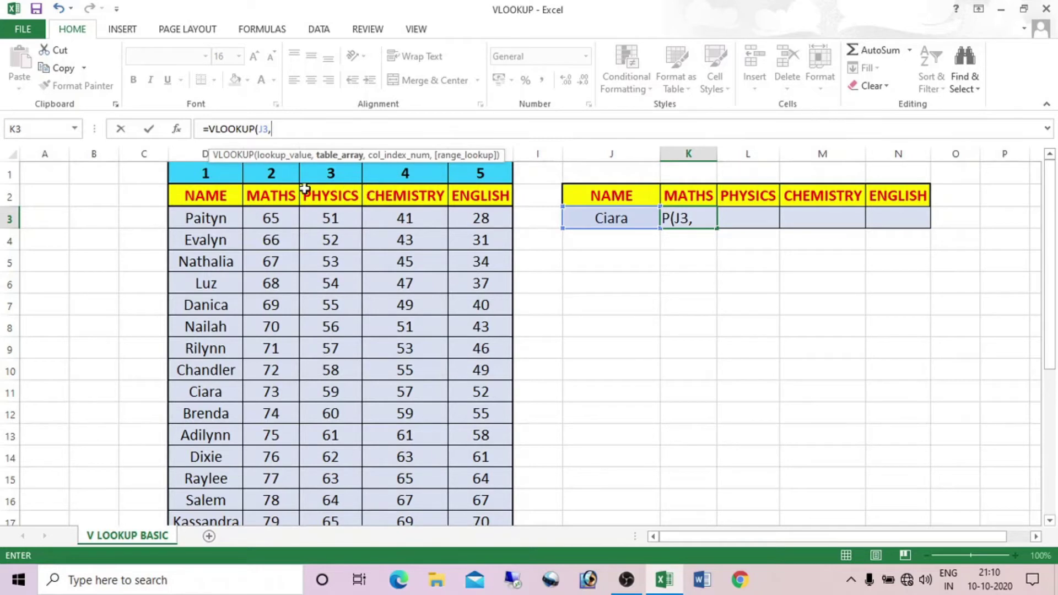
Add the whole marks table, D1:H27, as the table array of the VLOOKUP formula in K3
{"action": "left_click", "coordinate": [215, 175]}
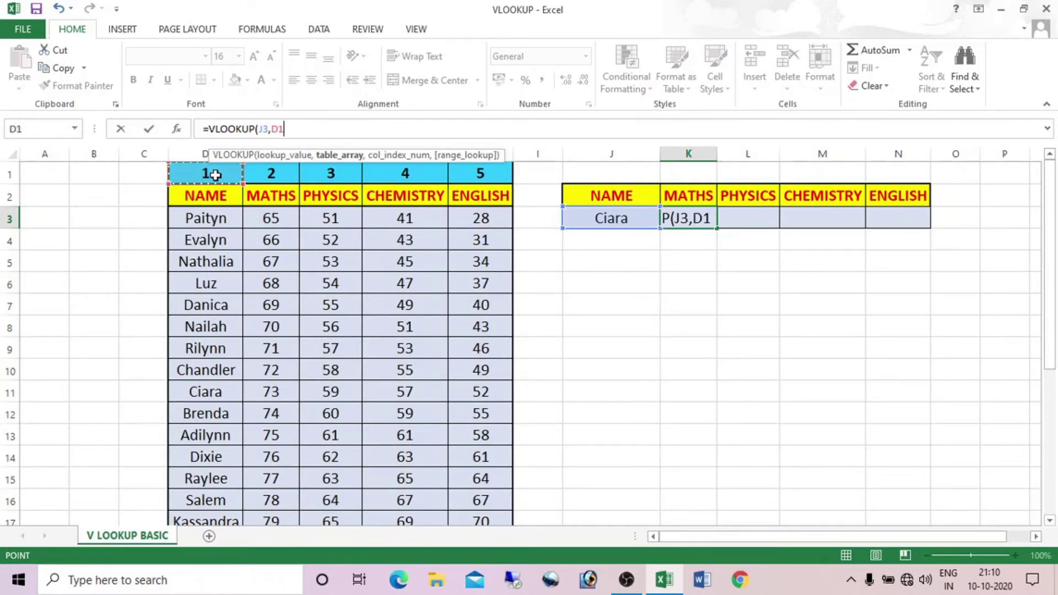
{"action": "key", "text": "ctrl+shift+Right"}
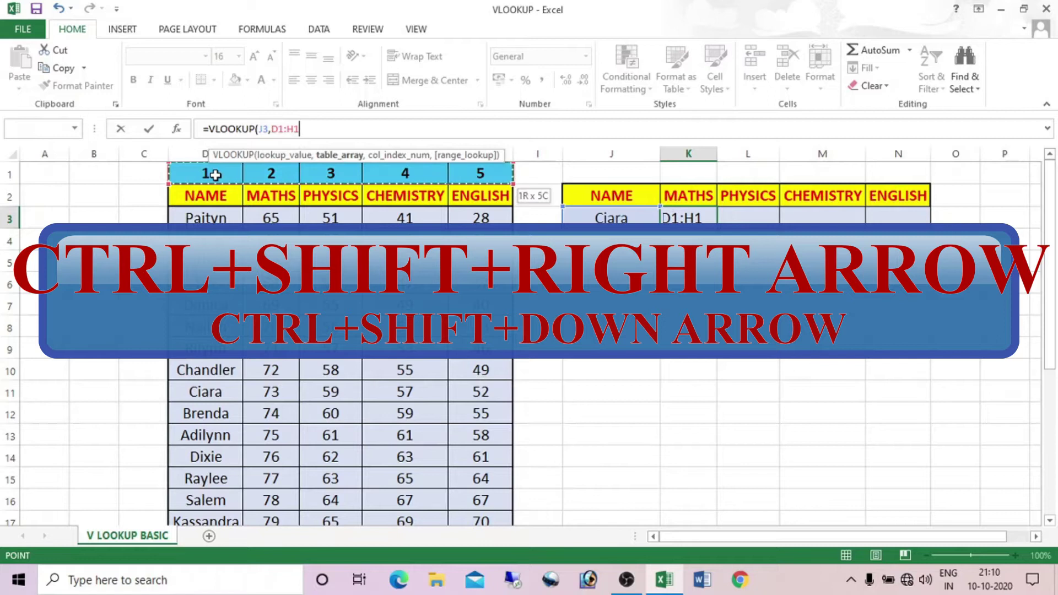
{"action": "key", "text": "ctrl+shift+Down"}
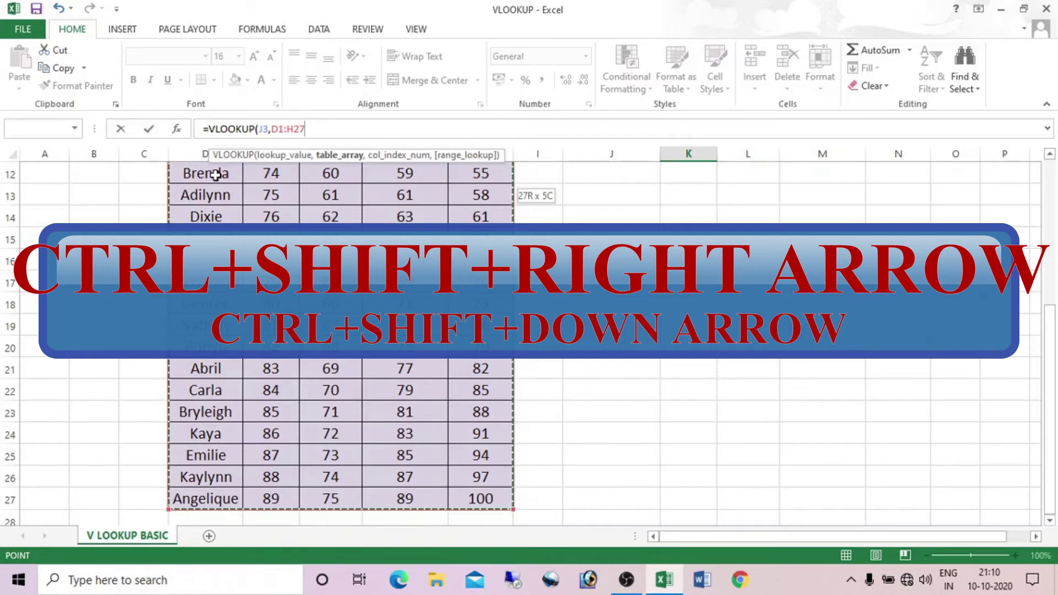
{"action": "left_click_drag", "start_coordinate": [1049, 377], "coordinate": [1048, 235]}
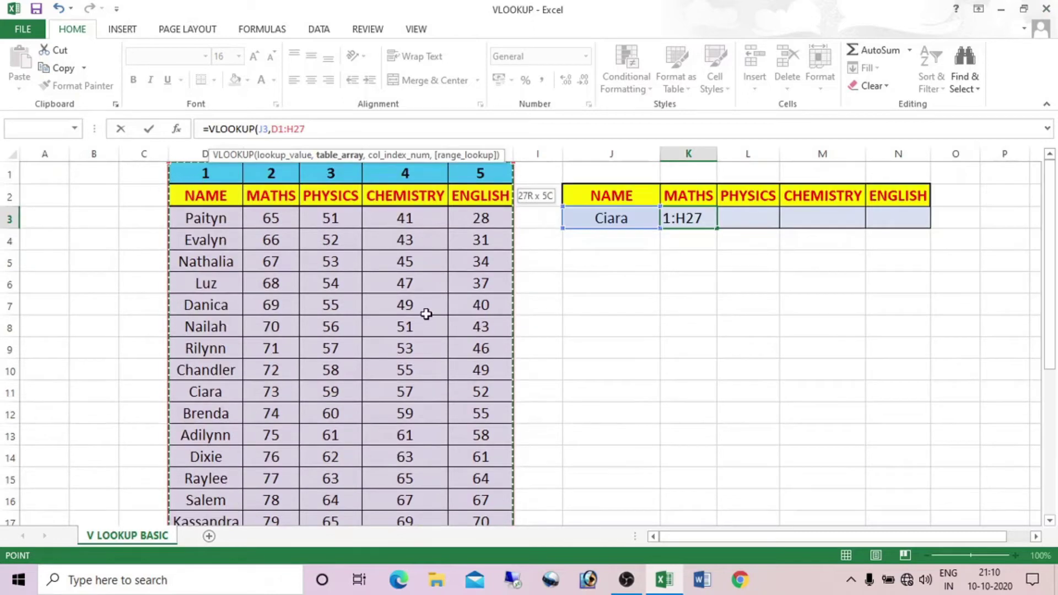
{"action": "type", "text": ","}
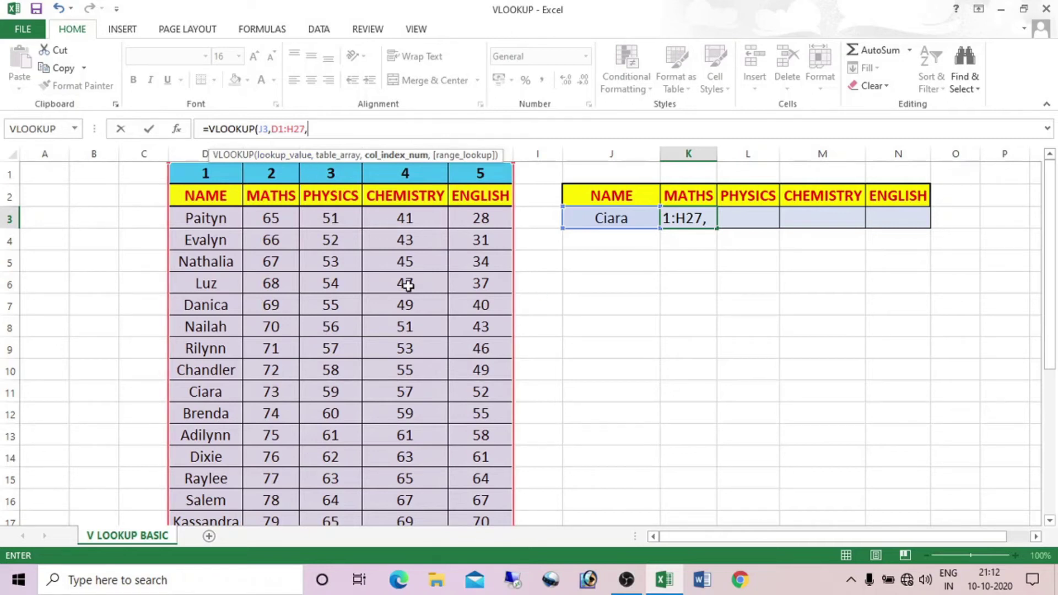
Complete the K3 formula with column index 2 and range lookup 0, and reselect the cell
{"action": "type", "text": "2,"}
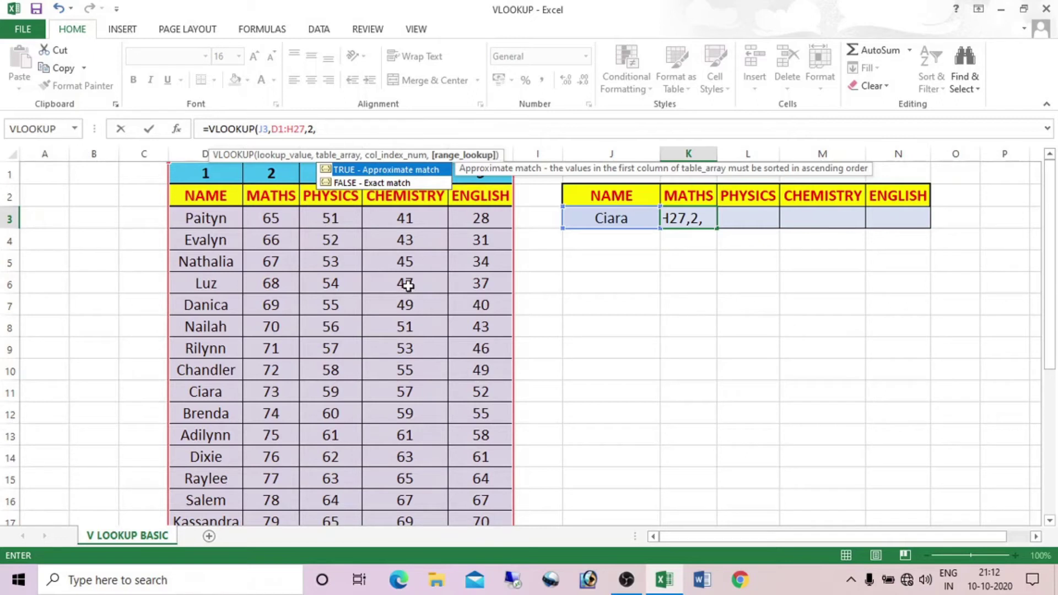
{"action": "type", "text": "0"}
{"action": "type", "text": ")"}
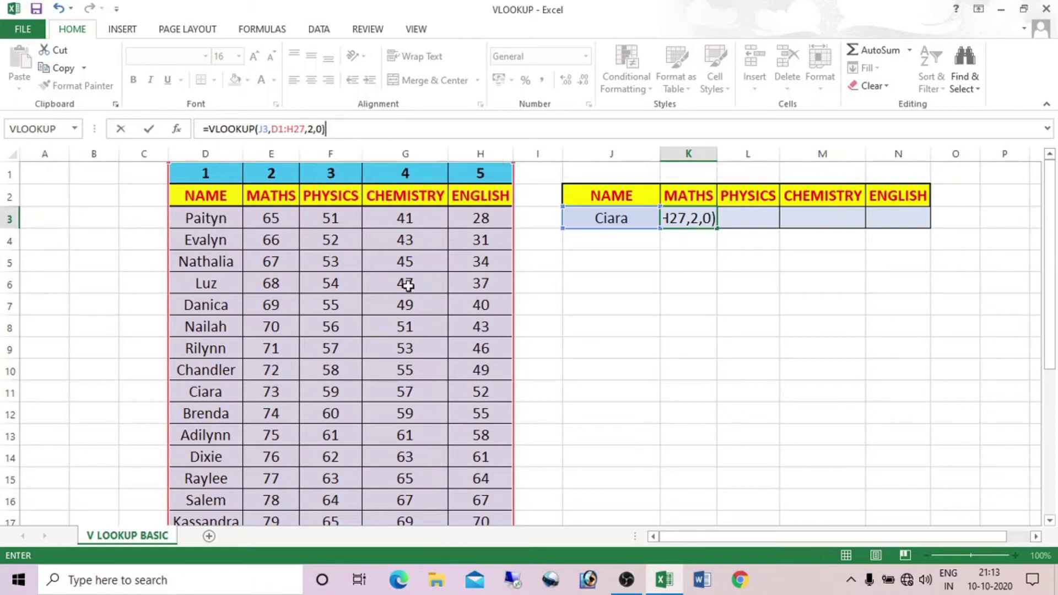
{"action": "key", "text": "Return"}
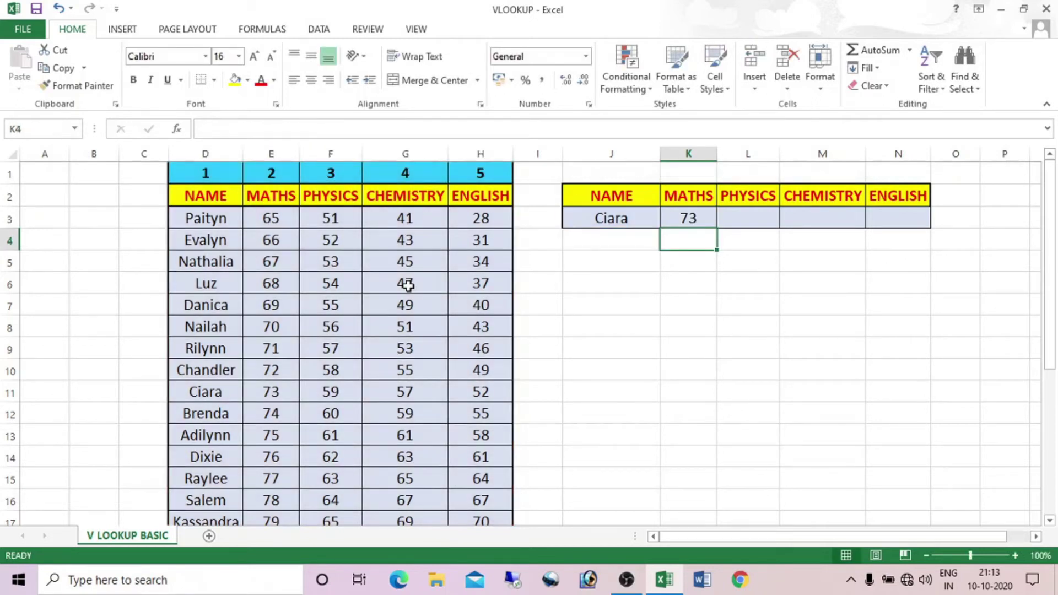
{"action": "key", "text": "Up"}
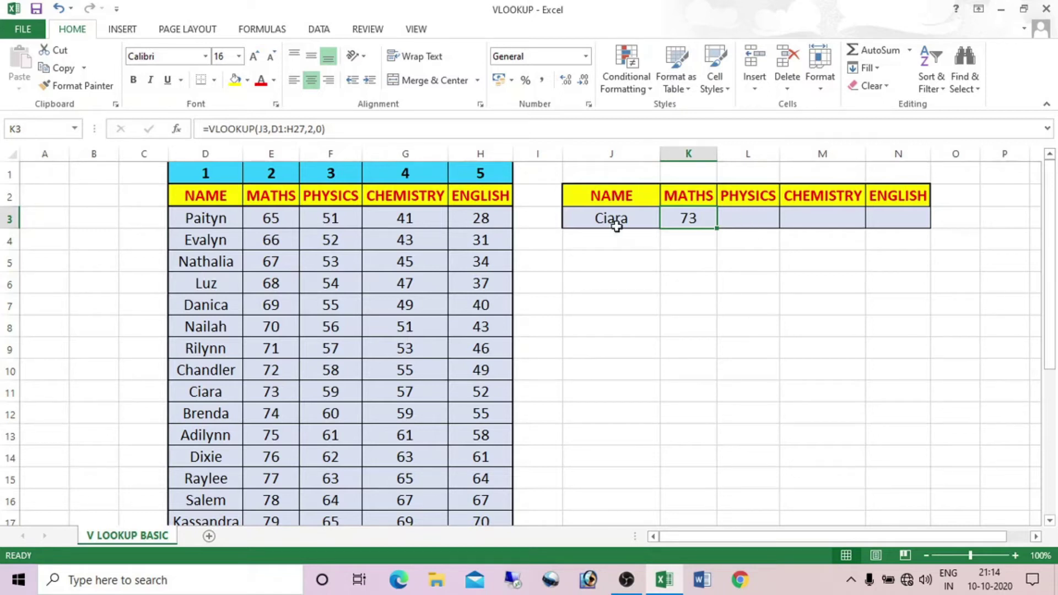
Start a VLOOKUP formula in cell L3 under PHYSICS, using J3 as the lookup value
{"action": "left_click", "coordinate": [755, 219]}
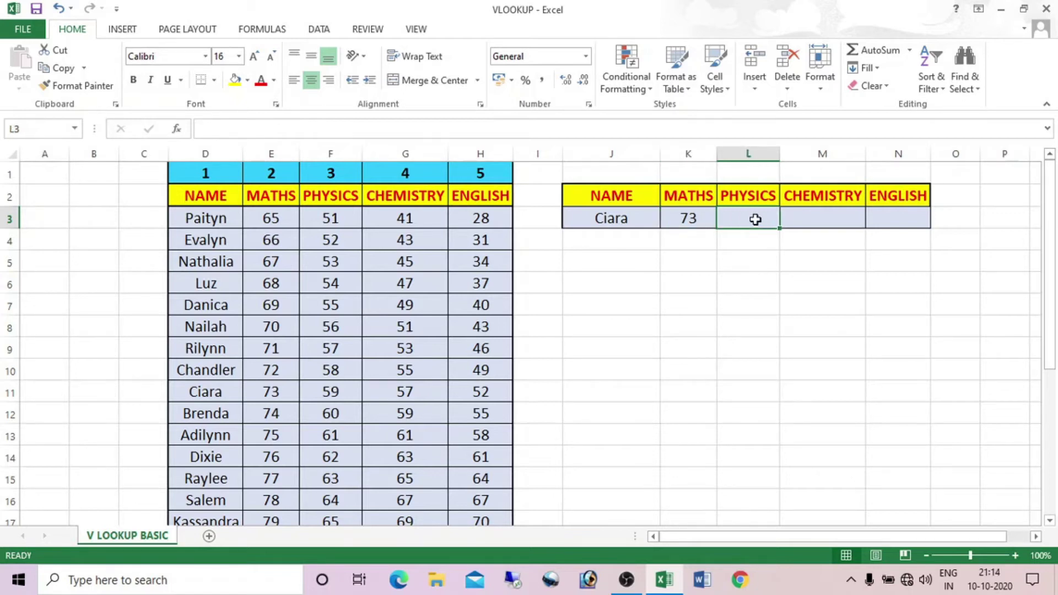
{"action": "left_click", "coordinate": [279, 130]}
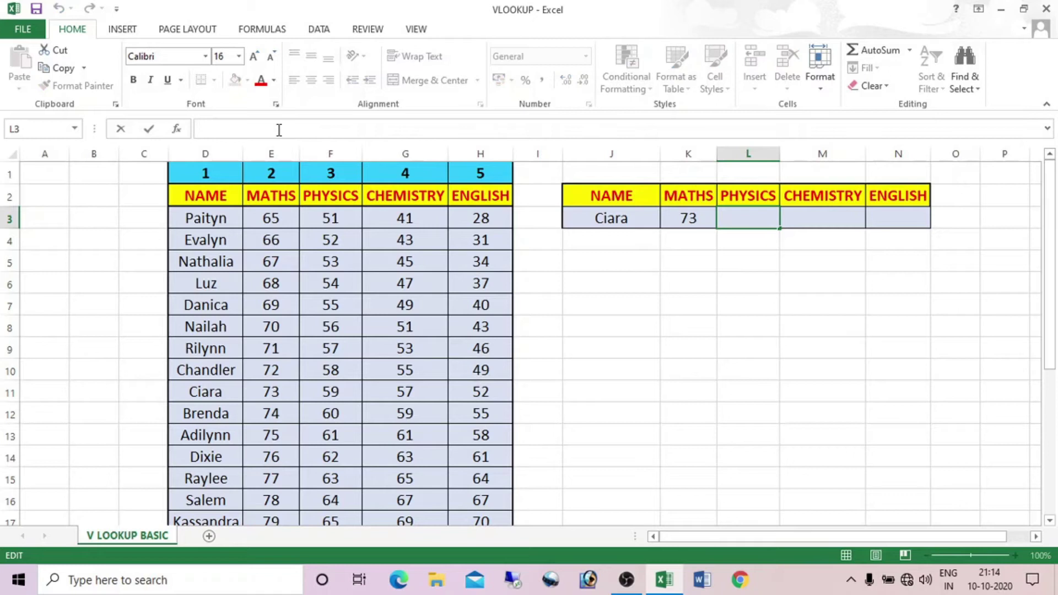
{"action": "type", "text": "=vloo"}
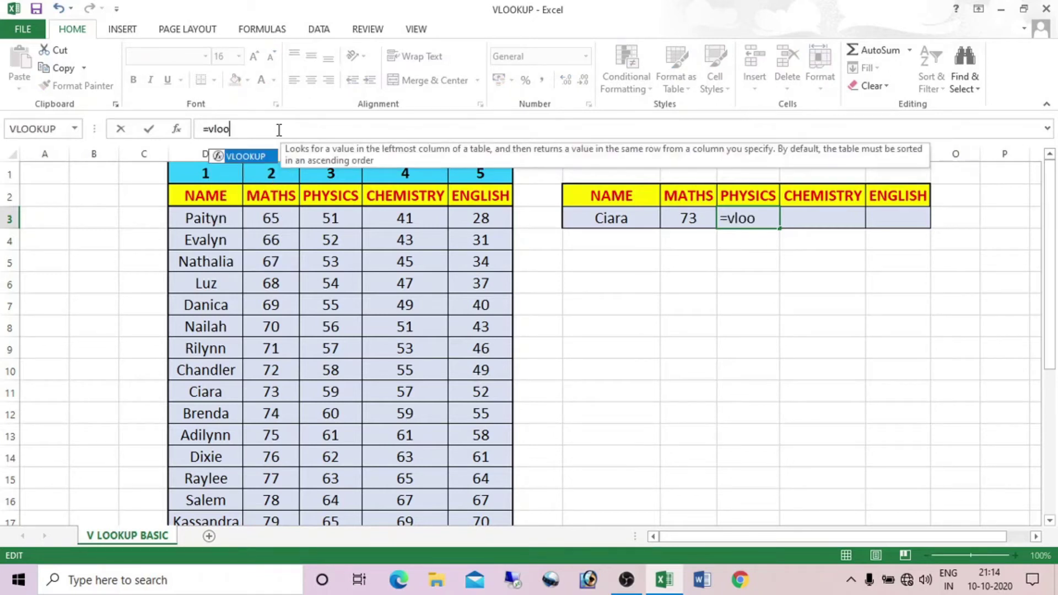
{"action": "key", "text": "Tab"}
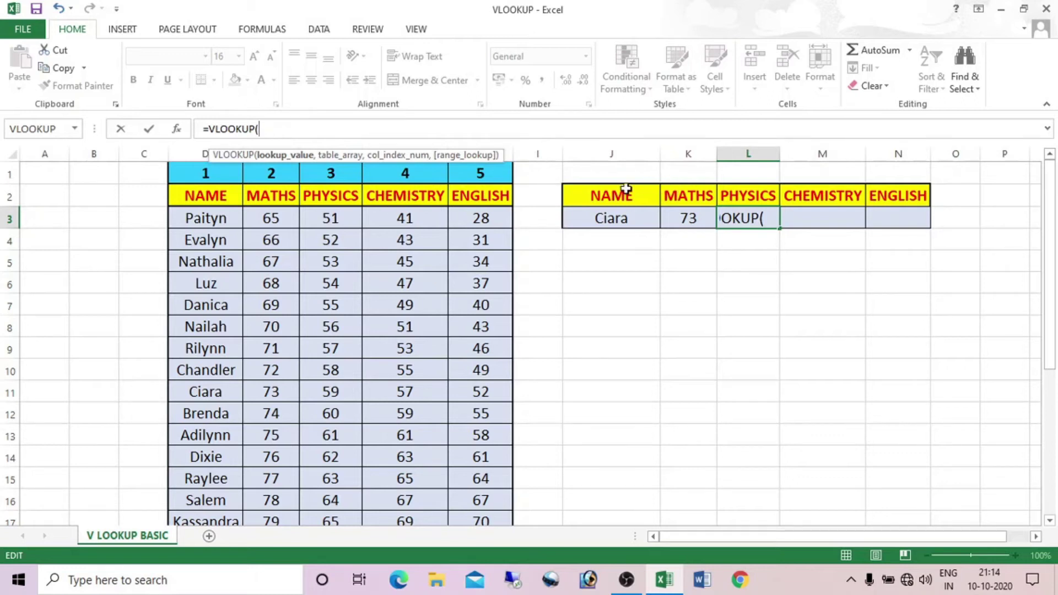
{"action": "left_click", "coordinate": [603, 215]}
{"action": "type", "text": ","}
Add the whole marks table, D1:H27, as the table array of the VLOOKUP formula in L3
{"action": "left_click", "coordinate": [218, 172]}
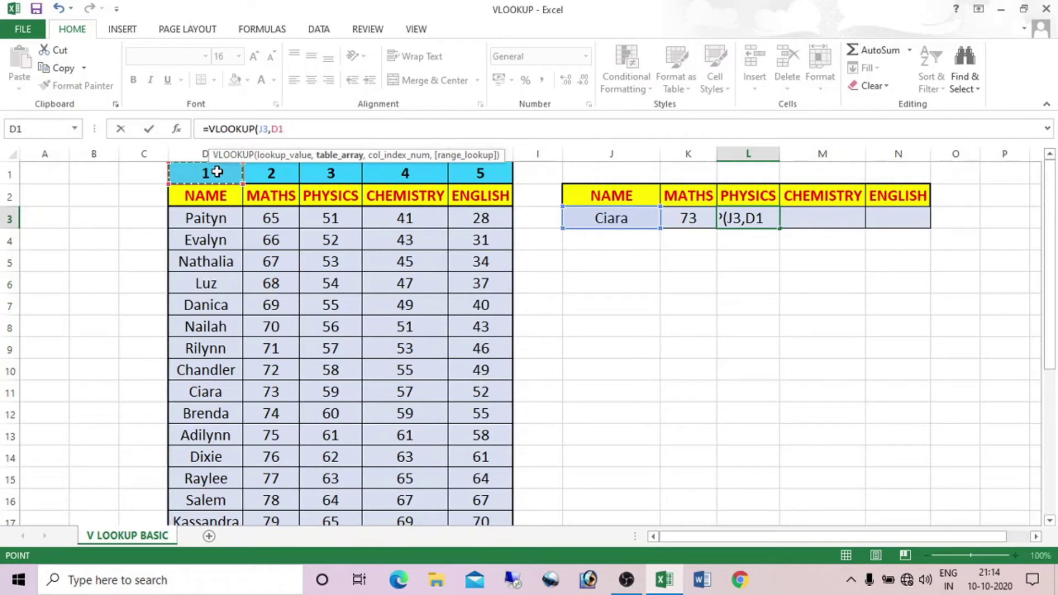
{"action": "key", "text": "ctrl+shift+Right"}
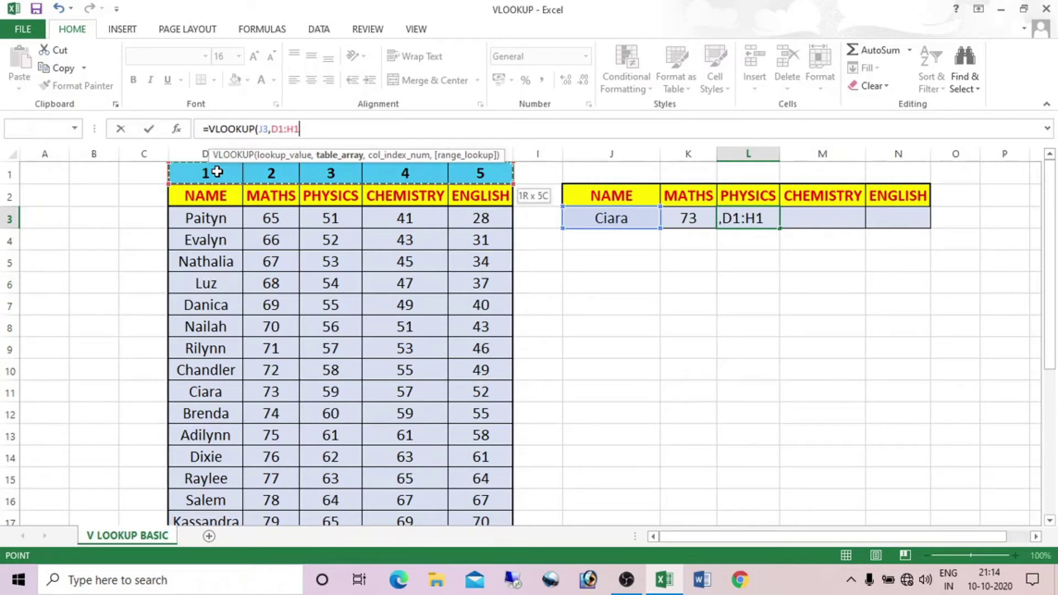
{"action": "key", "text": "ctrl+shift+Down"}
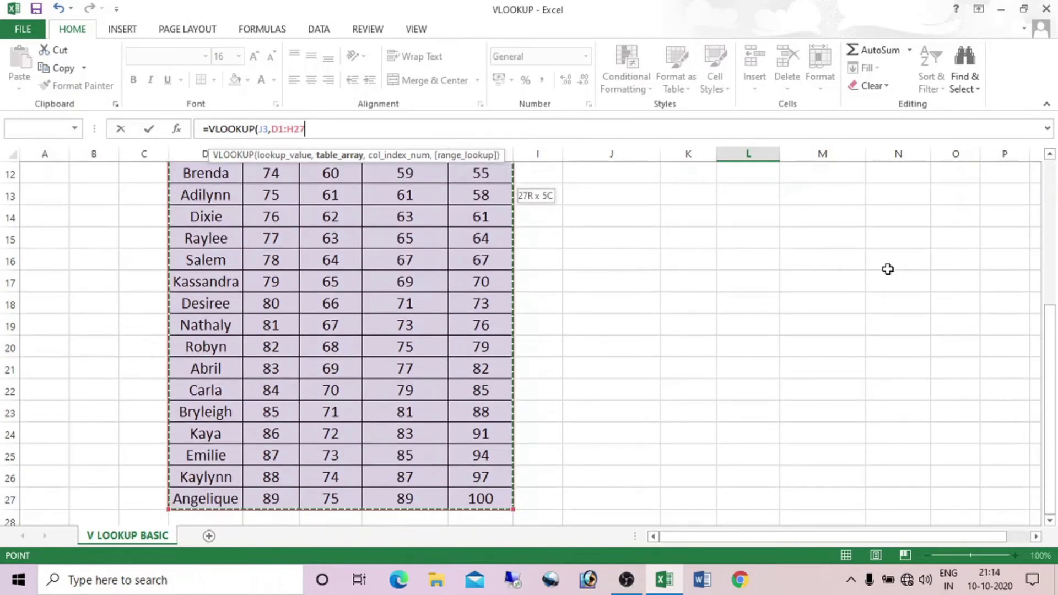
{"action": "left_click_drag", "start_coordinate": [1051, 347], "coordinate": [1050, 193]}
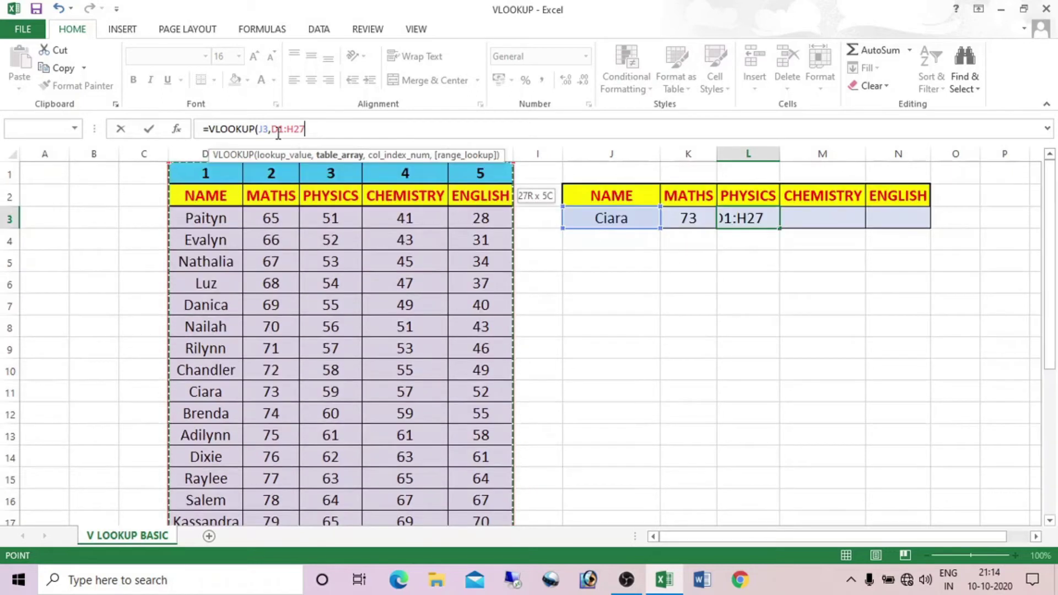
Complete the L3 formula with column index 3 and range lookup 0
{"action": "type", "text": ","}
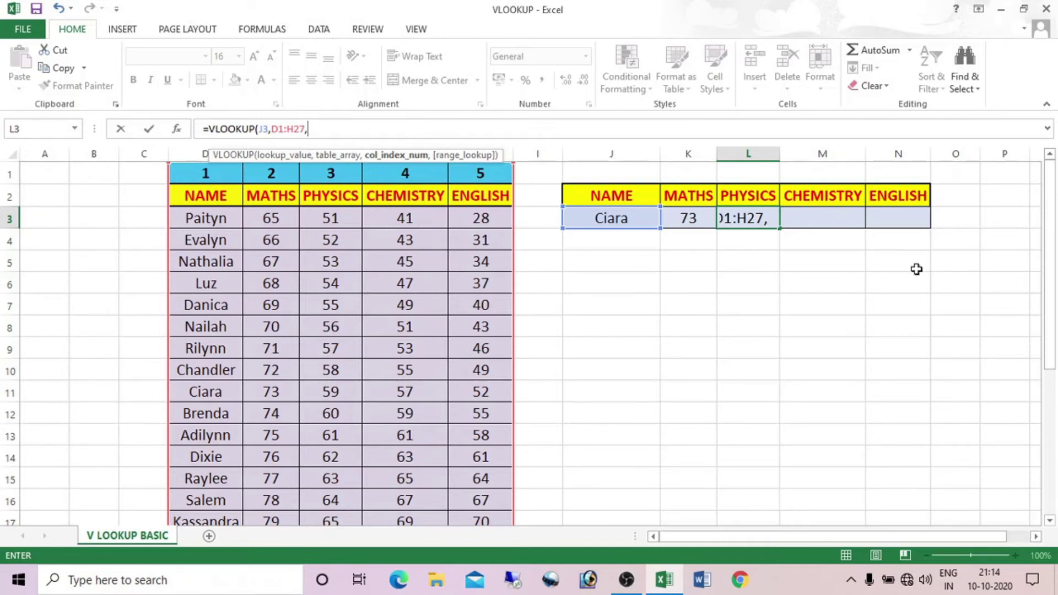
{"action": "type", "text": "3,"}
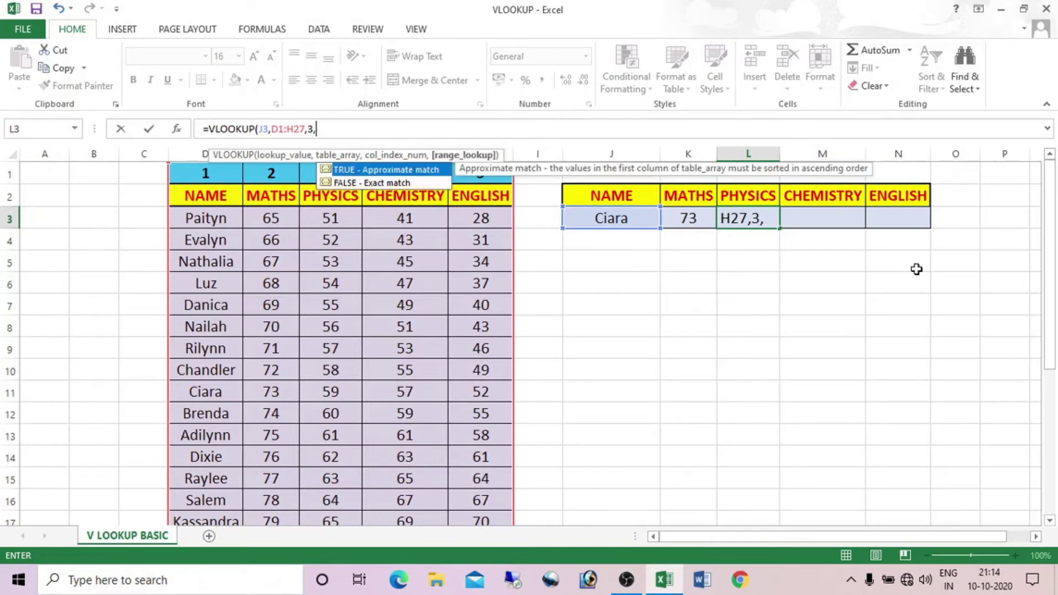
{"action": "type", "text": "0)"}
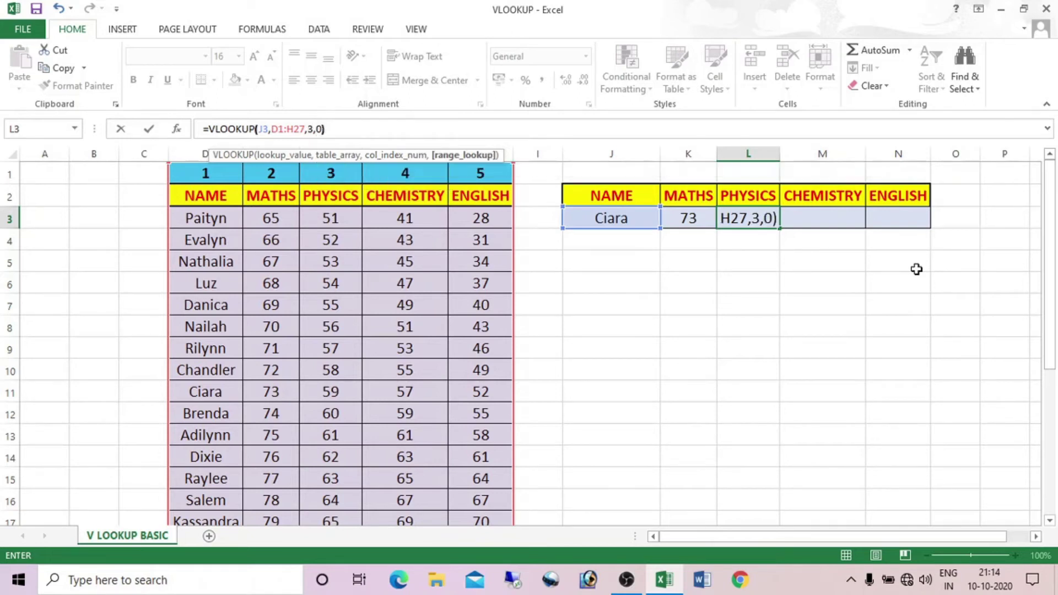
{"action": "key", "text": "Return"}
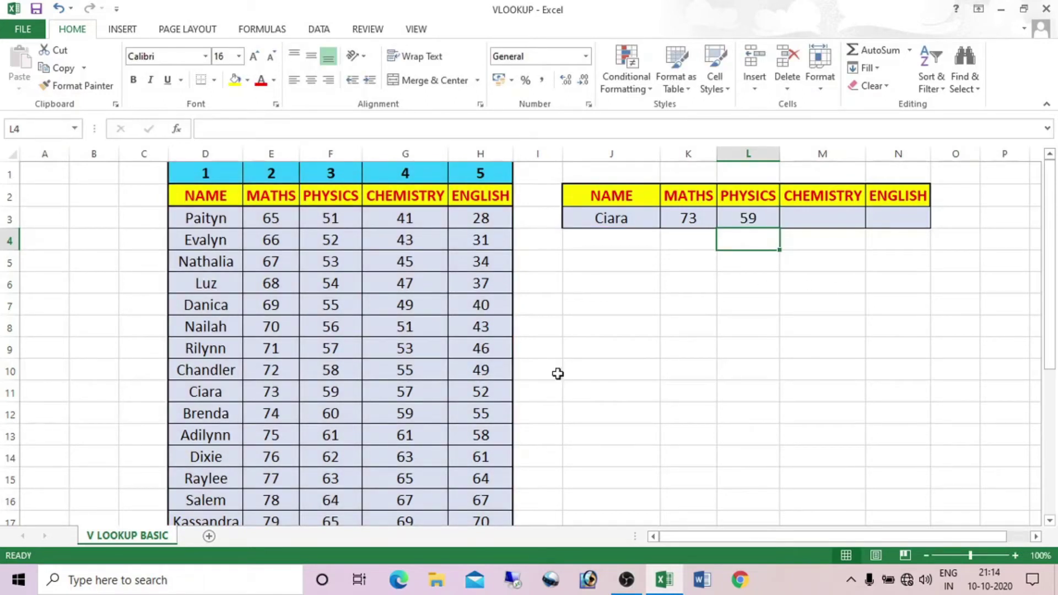
Start a VLOOKUP formula in cell M3 under CHEMISTRY, using J3 as the lookup value
{"action": "left_click", "coordinate": [821, 223]}
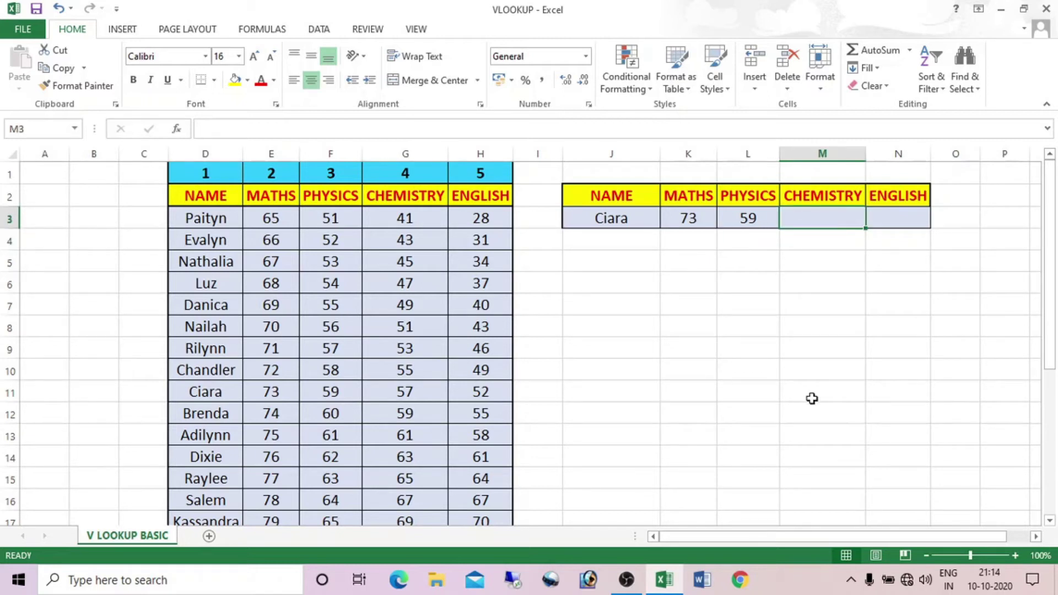
{"action": "left_click", "coordinate": [276, 125]}
{"action": "type", "text": "=vloo"}
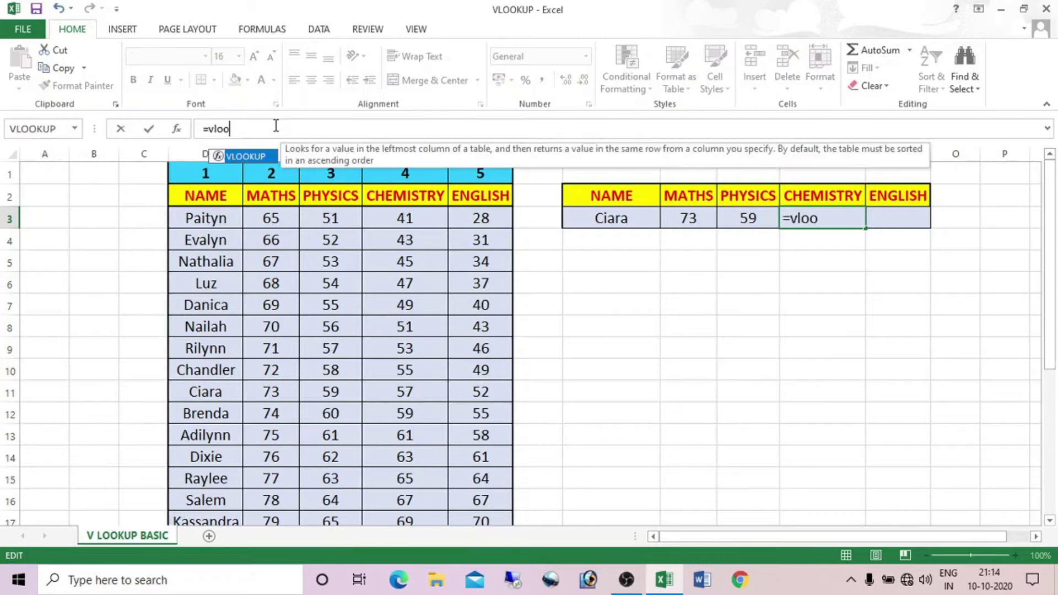
{"action": "key", "text": "Tab"}
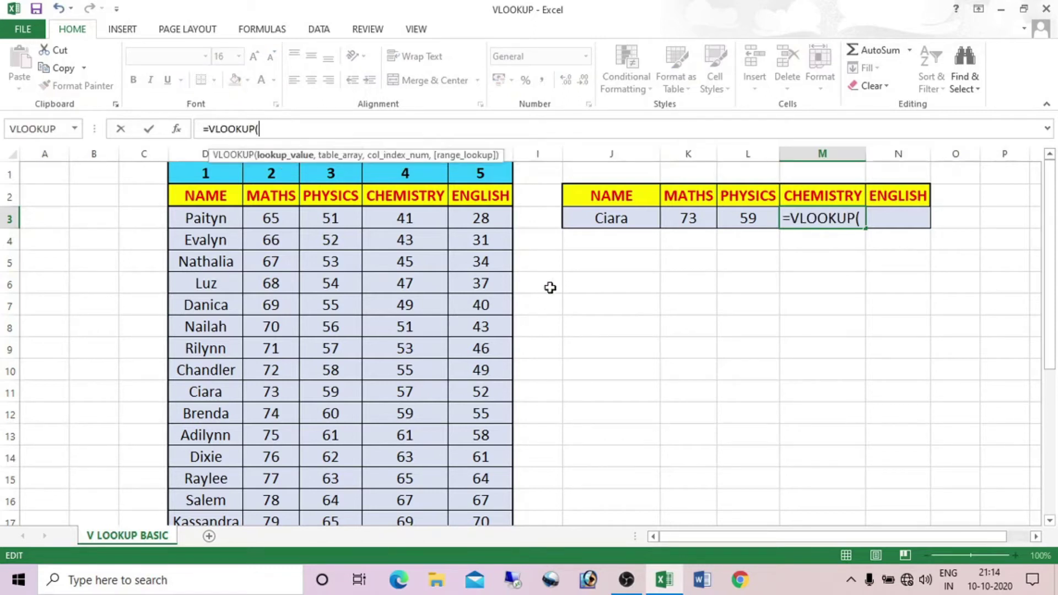
{"action": "left_click", "coordinate": [622, 219]}
{"action": "type", "text": ","}
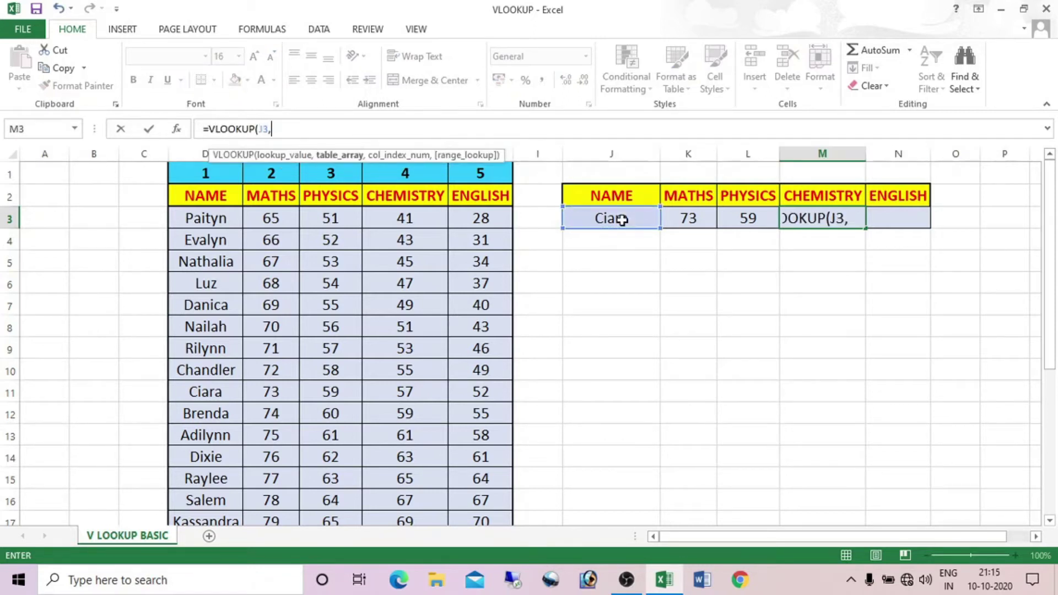
Add the whole marks table, D1:H27, as the table array of the VLOOKUP formula in M3
{"action": "left_click", "coordinate": [189, 170]}
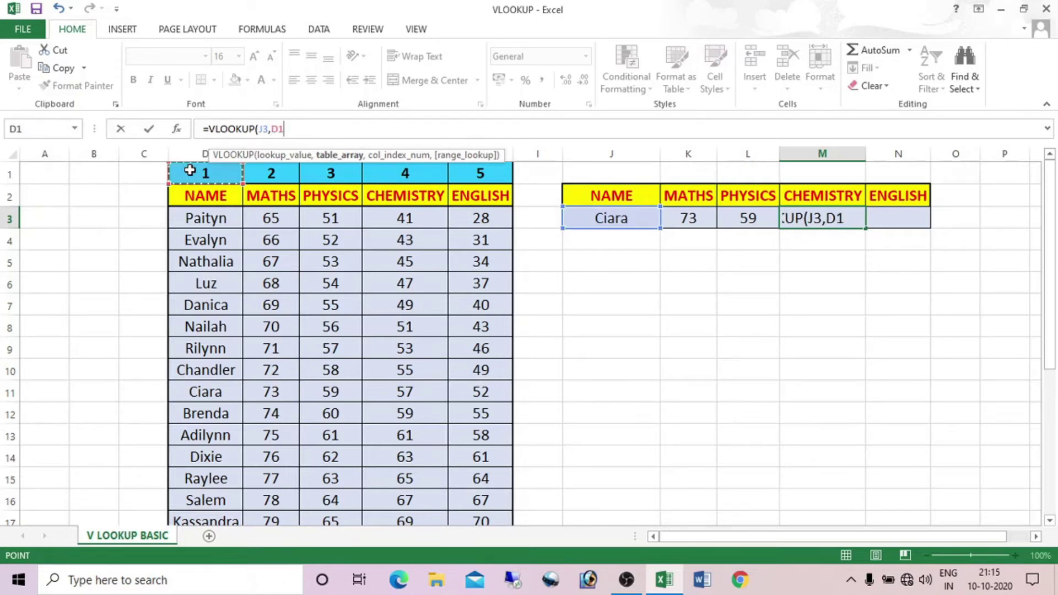
{"action": "key", "text": "ctrl+shift+Right"}
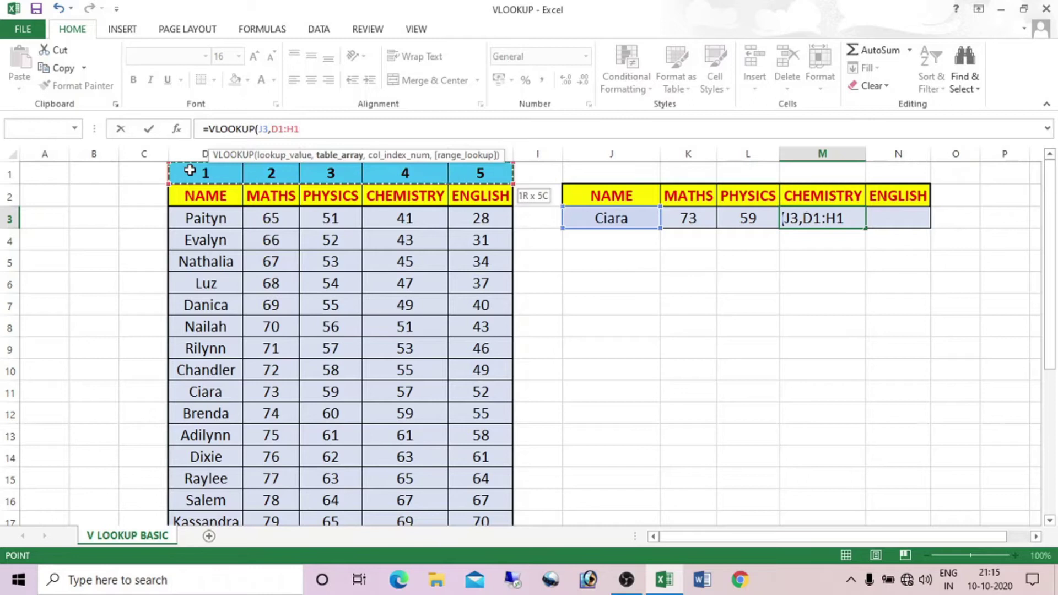
{"action": "key", "text": "ctrl+shift+Down"}
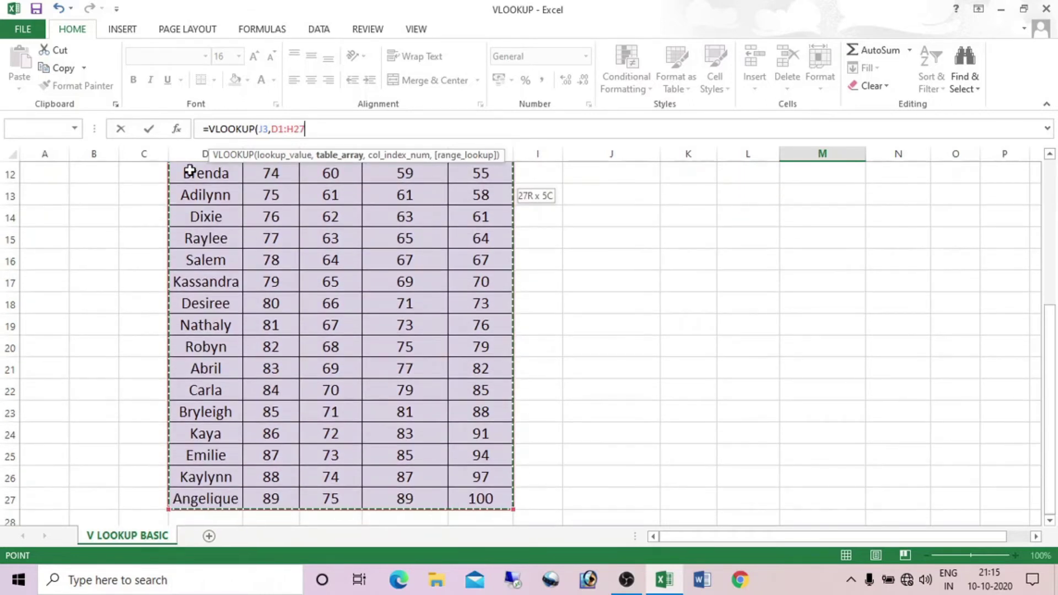
{"action": "type", "text": ","}
{"action": "left_click_drag", "start_coordinate": [1049, 378], "coordinate": [1053, 246]}
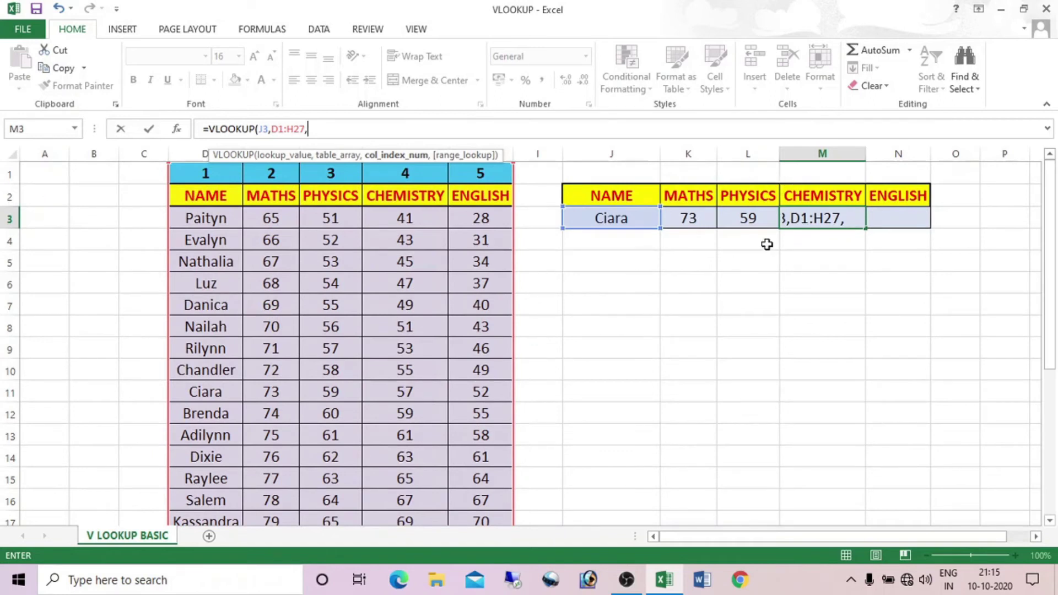
Complete the M3 formula with column index 4 and range lookup 0
{"action": "type", "text": "4,0"}
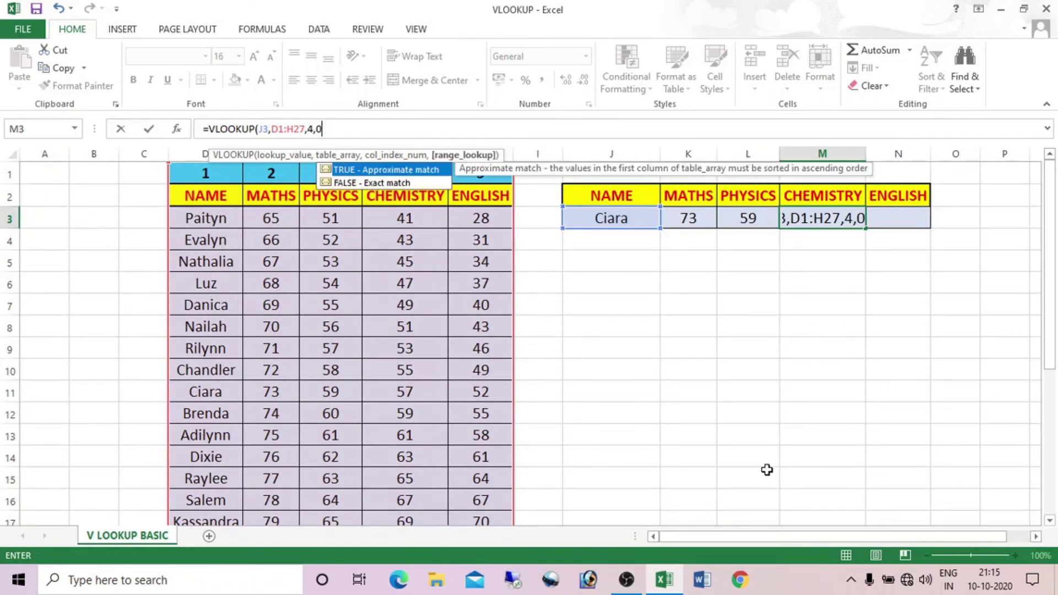
{"action": "type", "text": ")"}
{"action": "key", "text": "Return"}
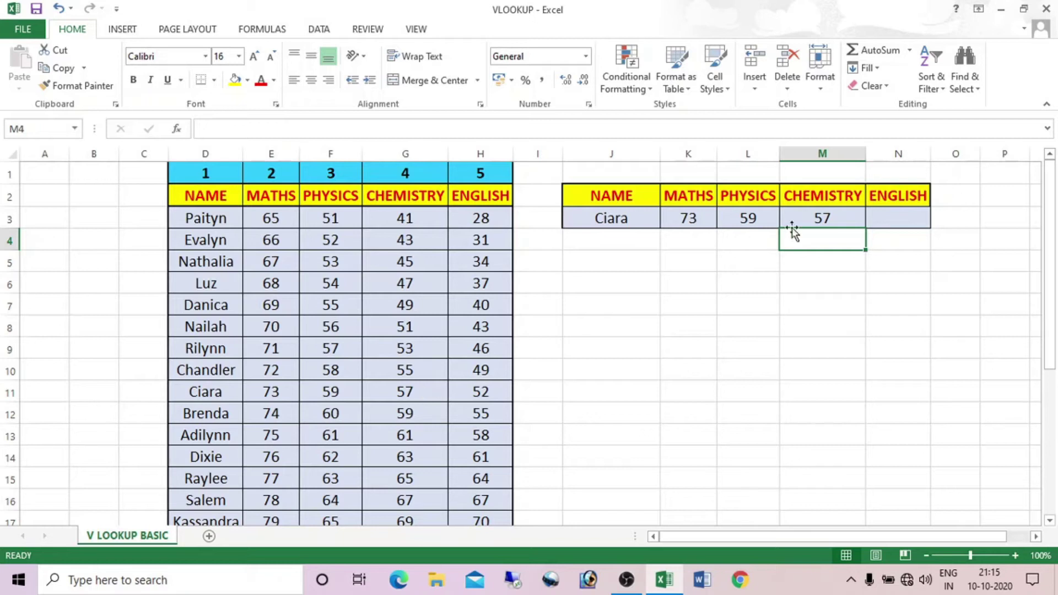
Insert the VLOOKUP function from the Lookup & Reference library in cell N3 under ENGLISH, with J3 as the lookup value
{"action": "left_click", "coordinate": [910, 219]}
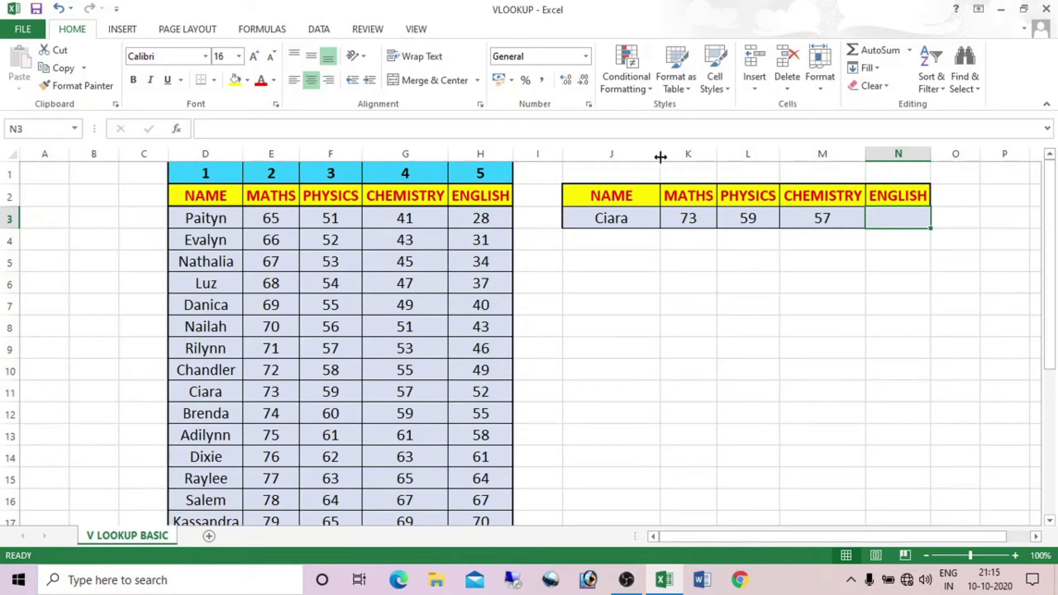
{"action": "left_click", "coordinate": [256, 31]}
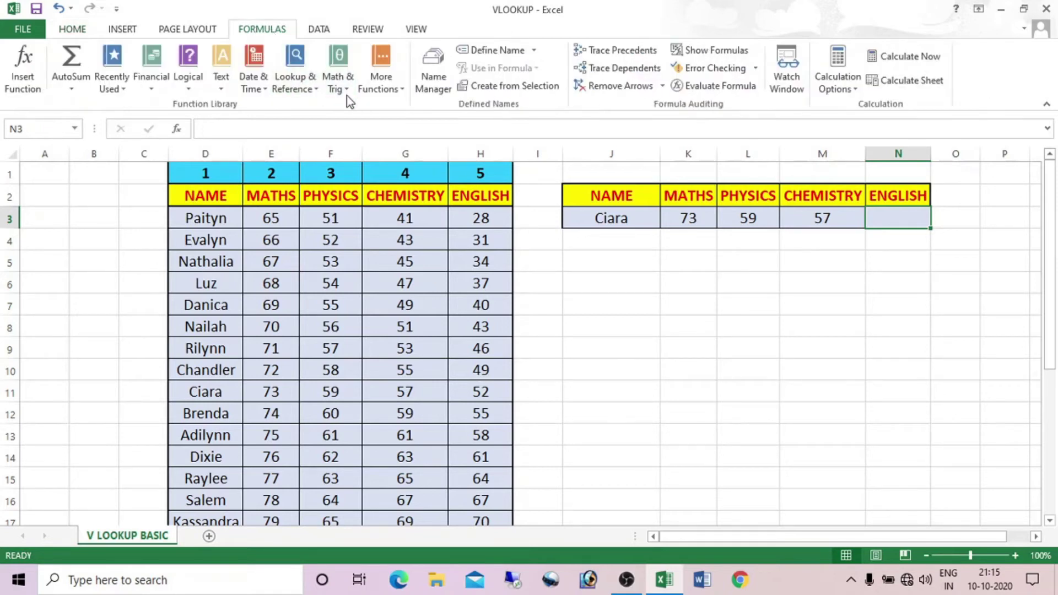
{"action": "left_click", "coordinate": [312, 88]}
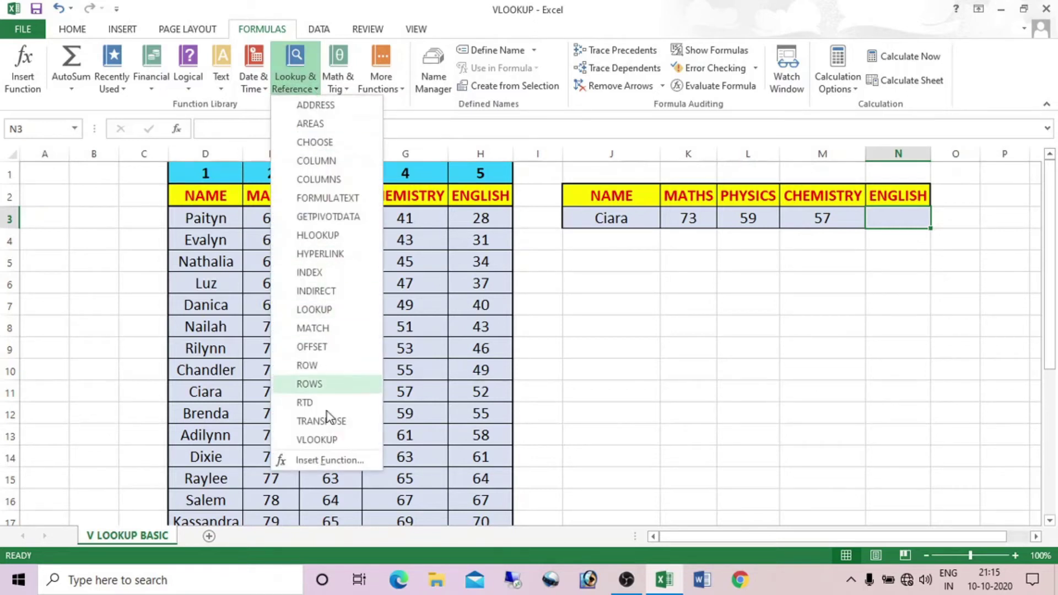
{"action": "left_click", "coordinate": [317, 440]}
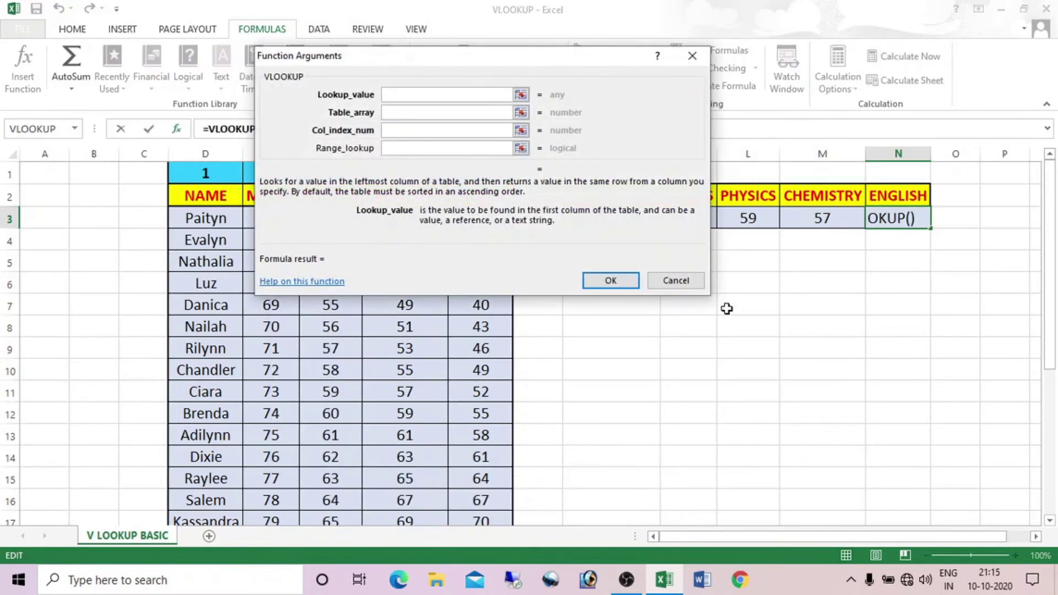
{"action": "left_click_drag", "start_coordinate": [539, 60], "coordinate": [680, 282]}
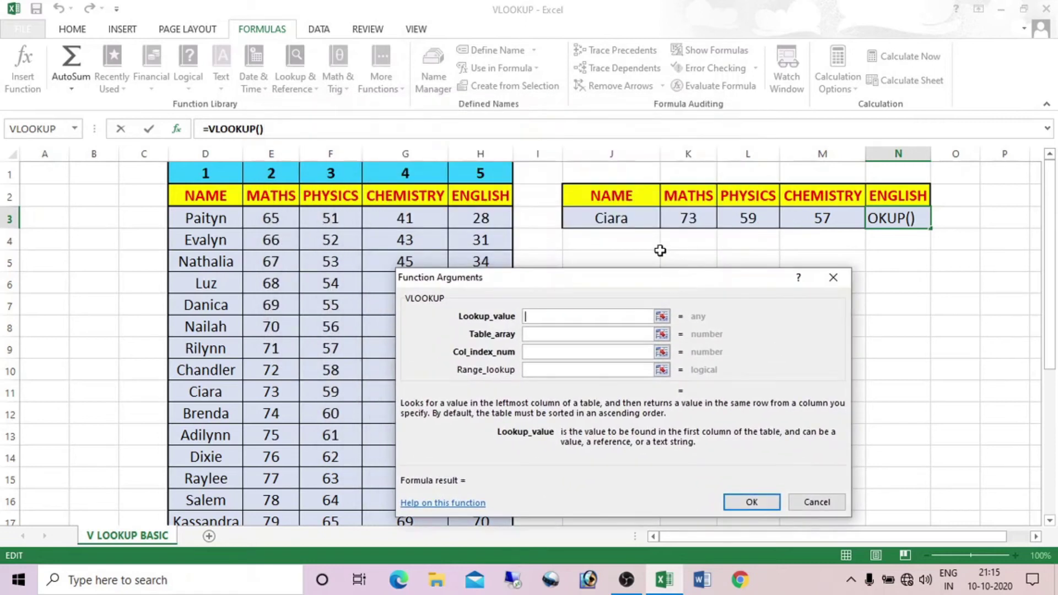
{"action": "left_click", "coordinate": [621, 218]}
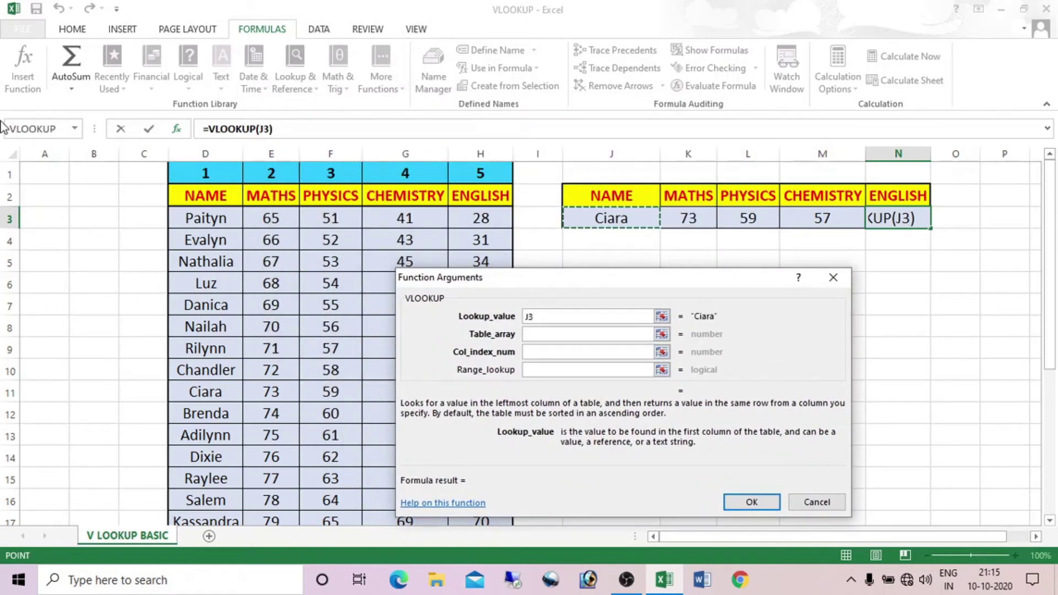
Set the table array argument of the N3 VLOOKUP to the whole marks table, D1:H27
{"action": "left_click", "coordinate": [559, 334]}
{"action": "left_click", "coordinate": [205, 172]}
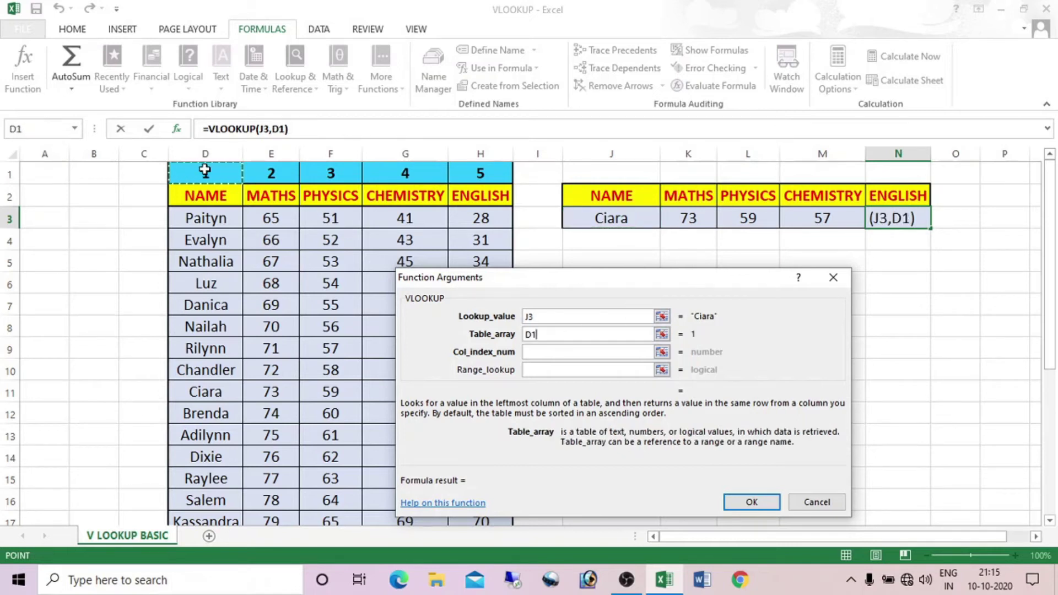
{"action": "key", "text": "ctrl+shift+Right"}
{"action": "key", "text": "ctrl+shift+Down"}
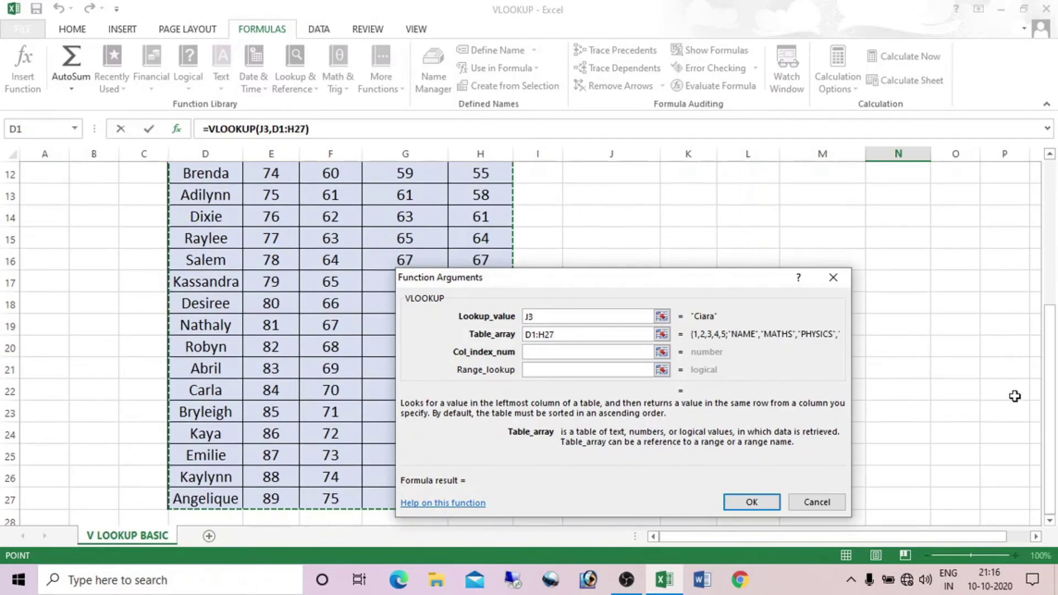
{"action": "left_click_drag", "start_coordinate": [1054, 413], "coordinate": [1052, 268]}
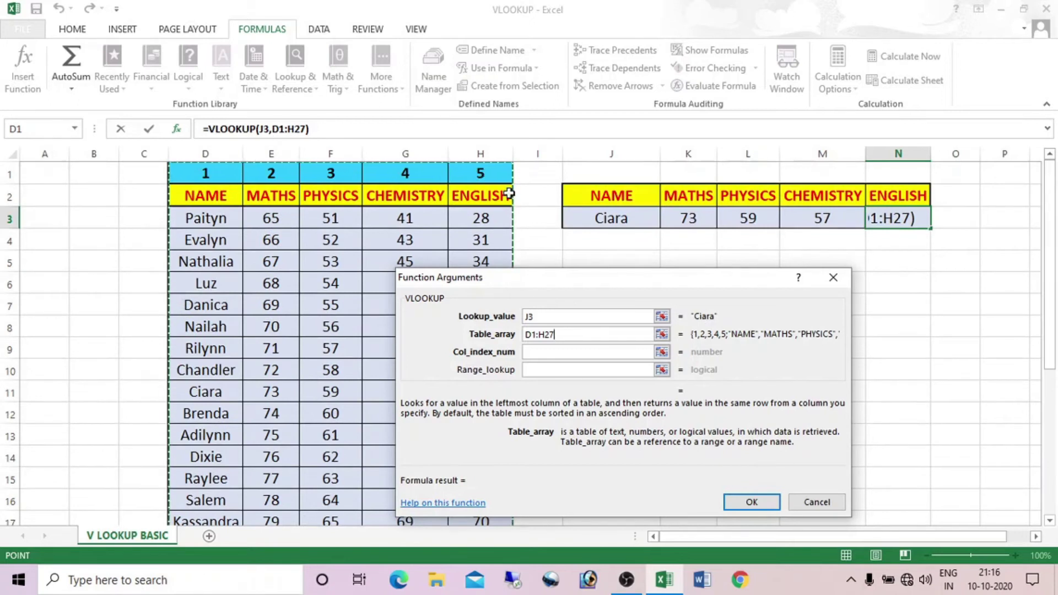
Set the N3 function's column index number to 5 and range lookup to 0, and accept the arguments
{"action": "left_click", "coordinate": [556, 357]}
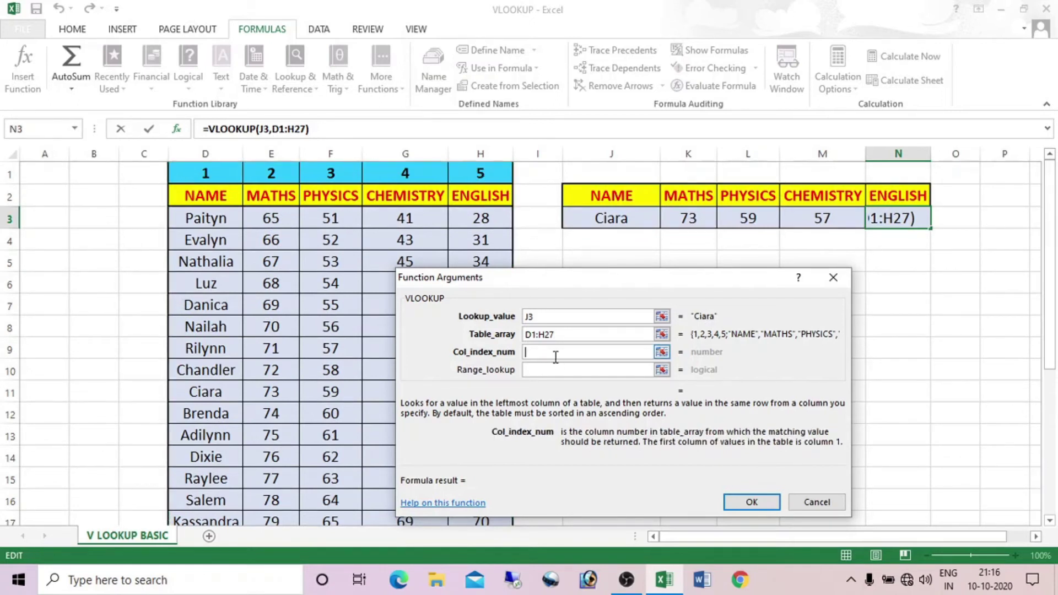
{"action": "type", "text": "5"}
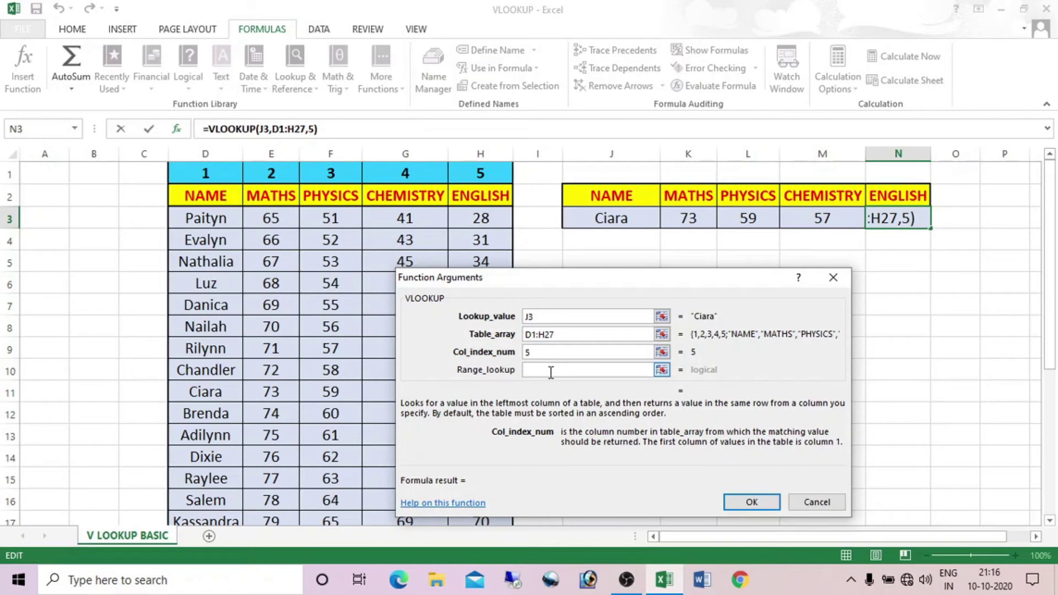
{"action": "left_click", "coordinate": [550, 373]}
{"action": "type", "text": "0"}
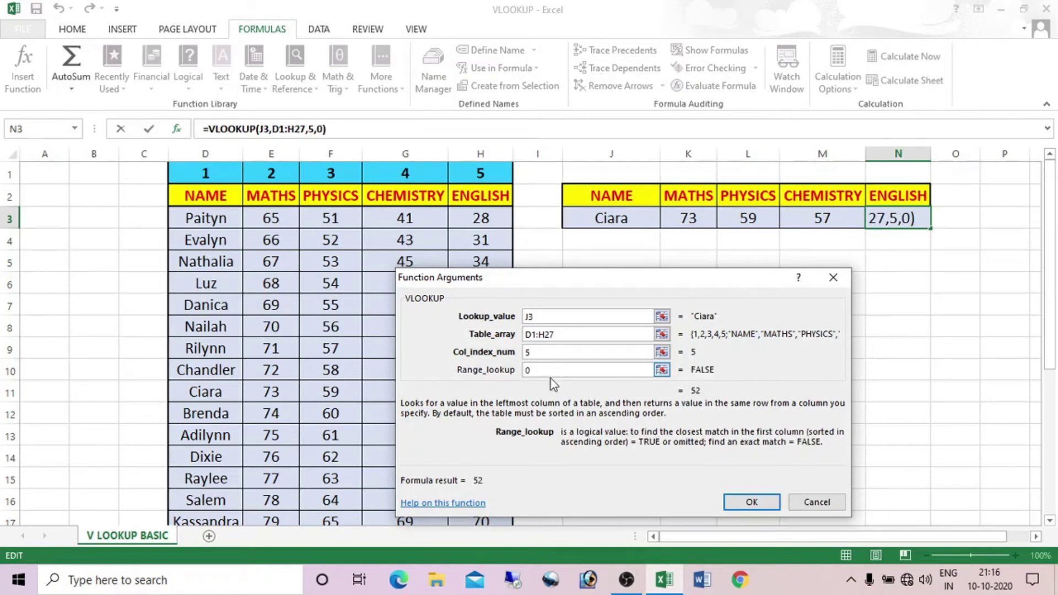
{"action": "left_click", "coordinate": [751, 501]}
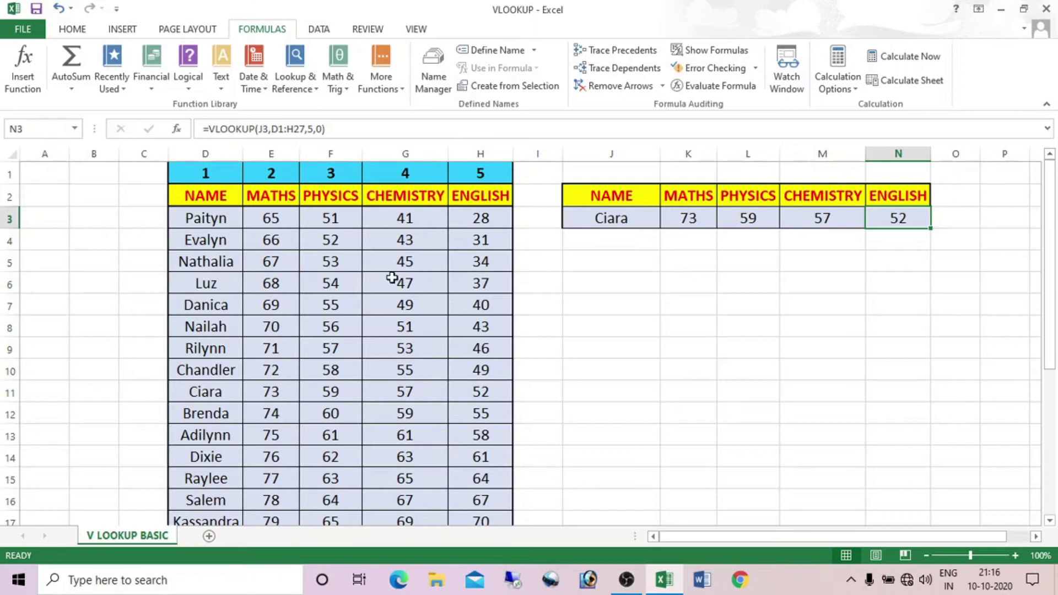
Copy the student name in D6 and paste it into lookup cell J3 to test the formulas
{"action": "left_click", "coordinate": [214, 284]}
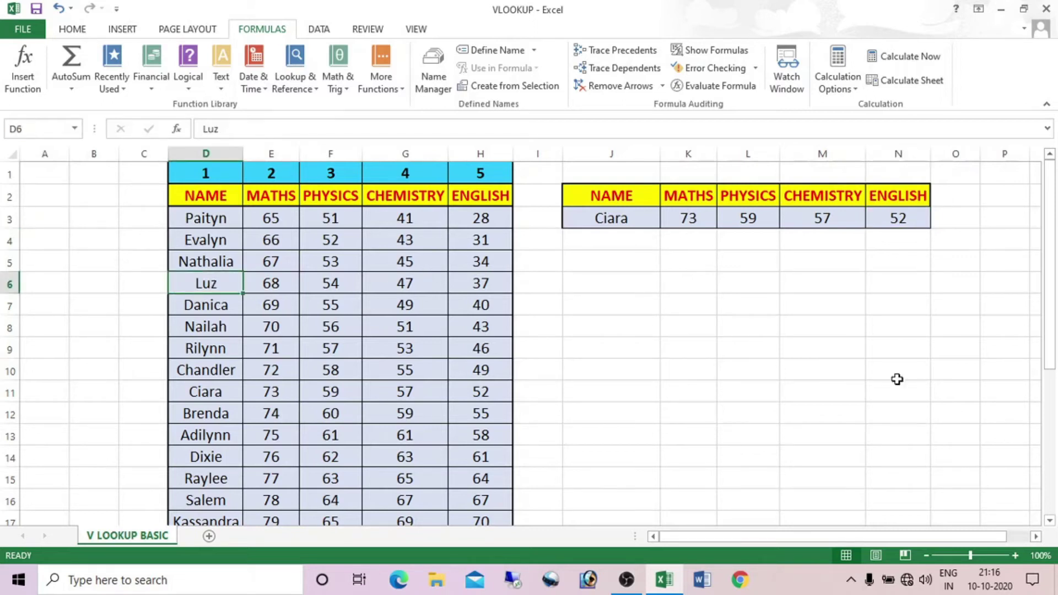
{"action": "key", "text": "ctrl+c"}
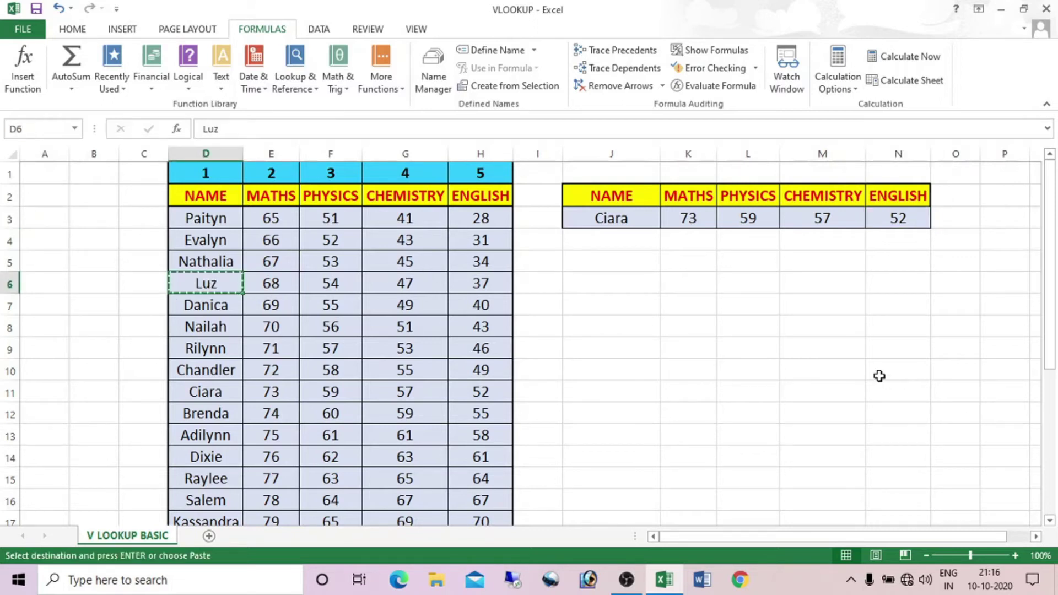
{"action": "left_click", "coordinate": [628, 220]}
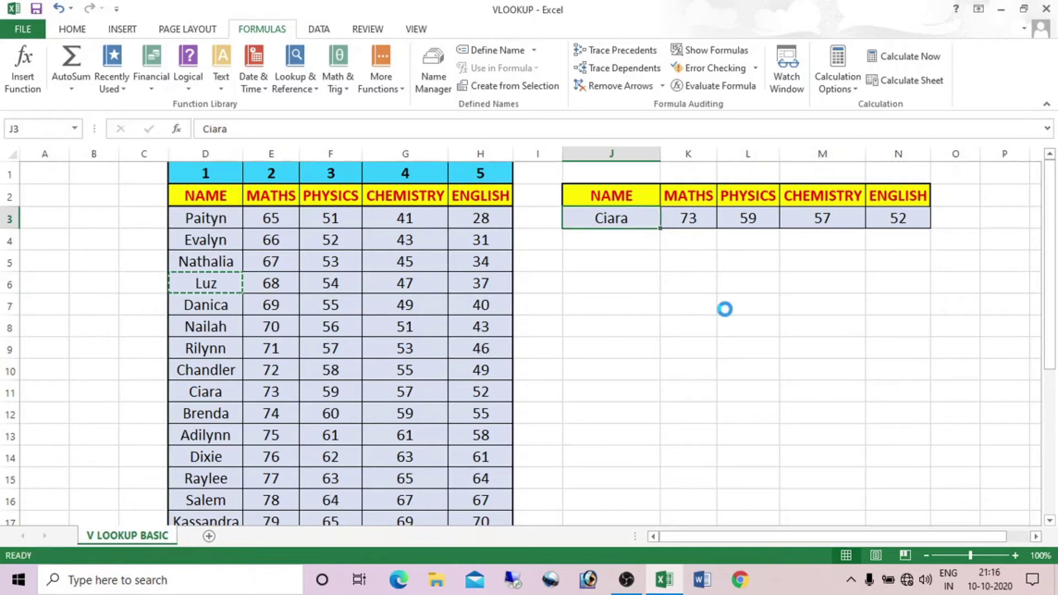
{"action": "key", "text": "ctrl+v"}
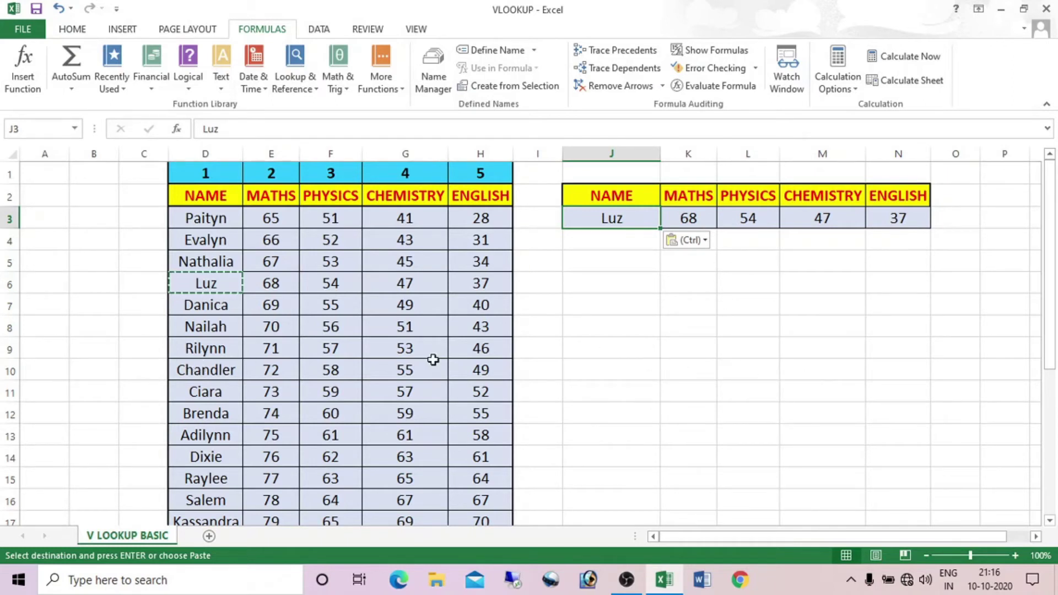
Copy the last student's name from D27 and paste it into lookup cell J3 to test the formulas
{"action": "scroll", "coordinate": [385, 366], "scroll_direction": "down", "scroll_amount": 8}
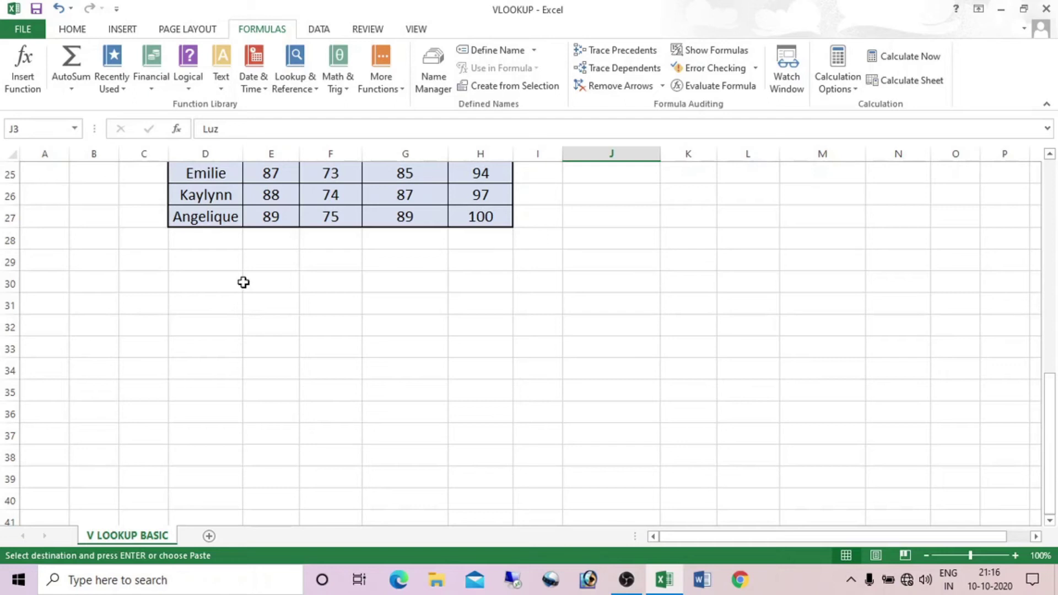
{"action": "left_click", "coordinate": [233, 213]}
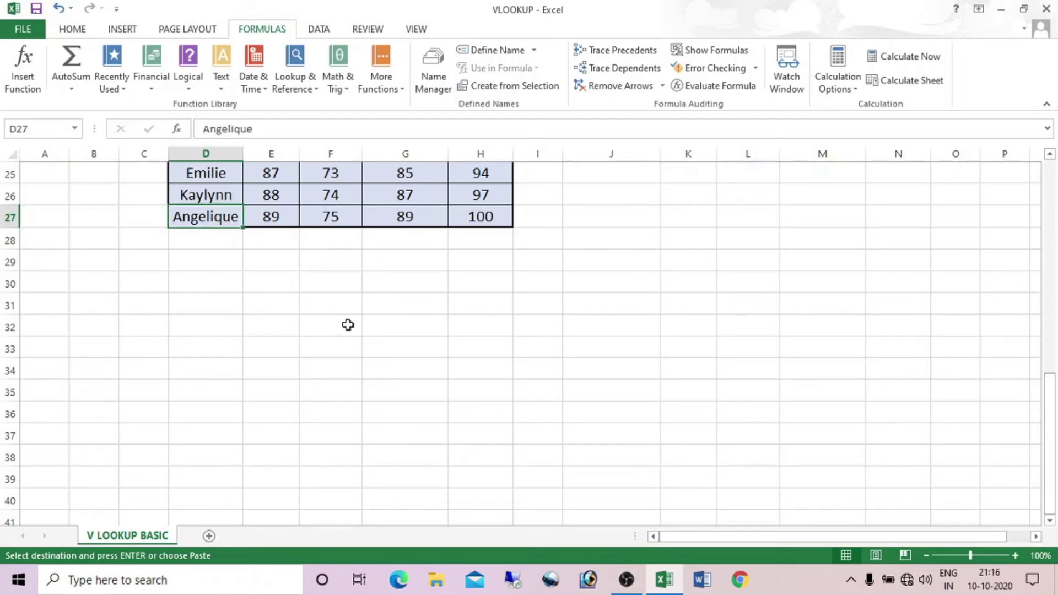
{"action": "key", "text": "ctrl+c"}
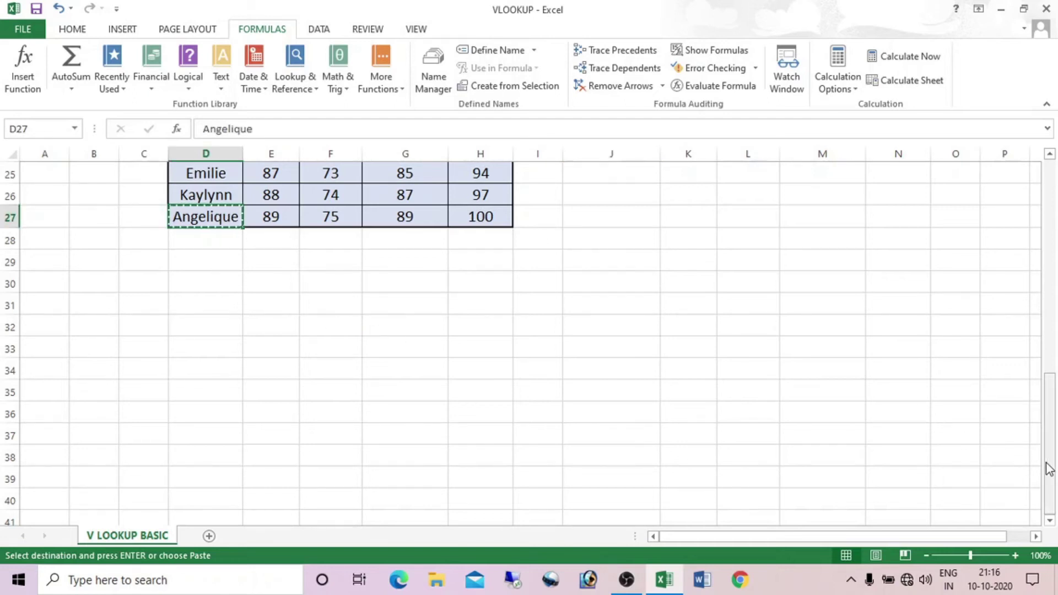
{"action": "left_click_drag", "start_coordinate": [1049, 463], "coordinate": [1050, 243]}
{"action": "left_click", "coordinate": [614, 218]}
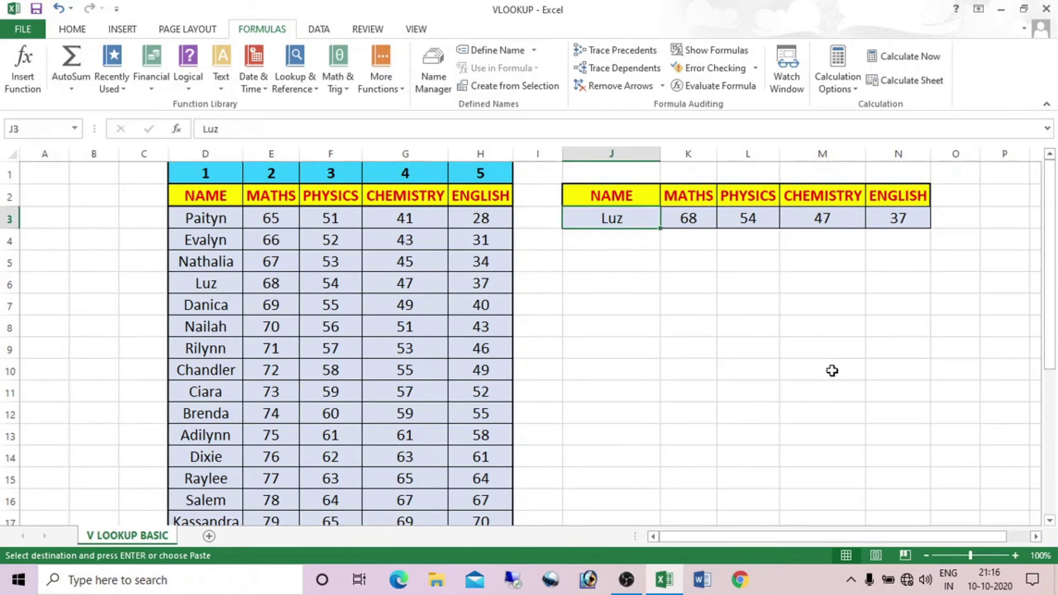
{"action": "key", "text": "ctrl+v"}
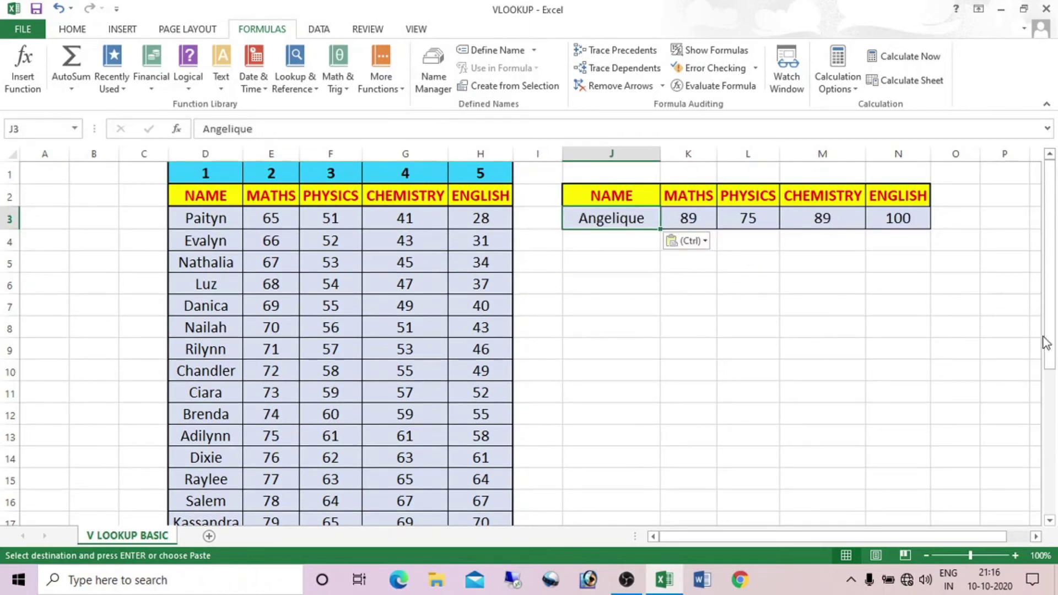
Paste a copy of the source marks E27:H27 at K5 to compare with the lookup row, and undo the paste
{"action": "left_click_drag", "start_coordinate": [1047, 279], "coordinate": [1047, 424]}
{"action": "left_click_drag", "start_coordinate": [289, 506], "coordinate": [480, 501]}
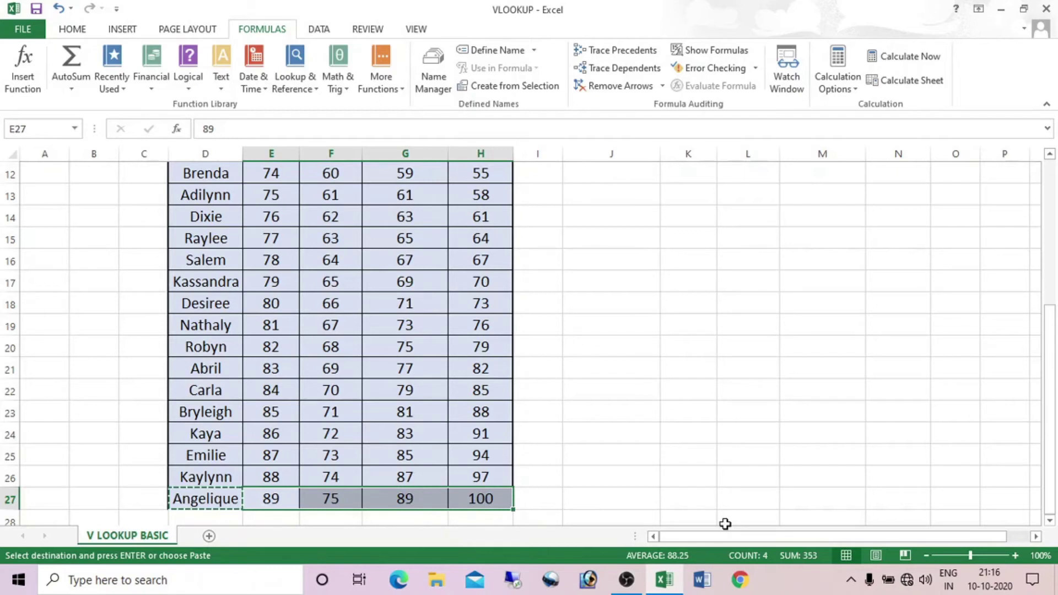
{"action": "key", "text": "ctrl+c"}
{"action": "left_click_drag", "start_coordinate": [1048, 446], "coordinate": [1049, 303]}
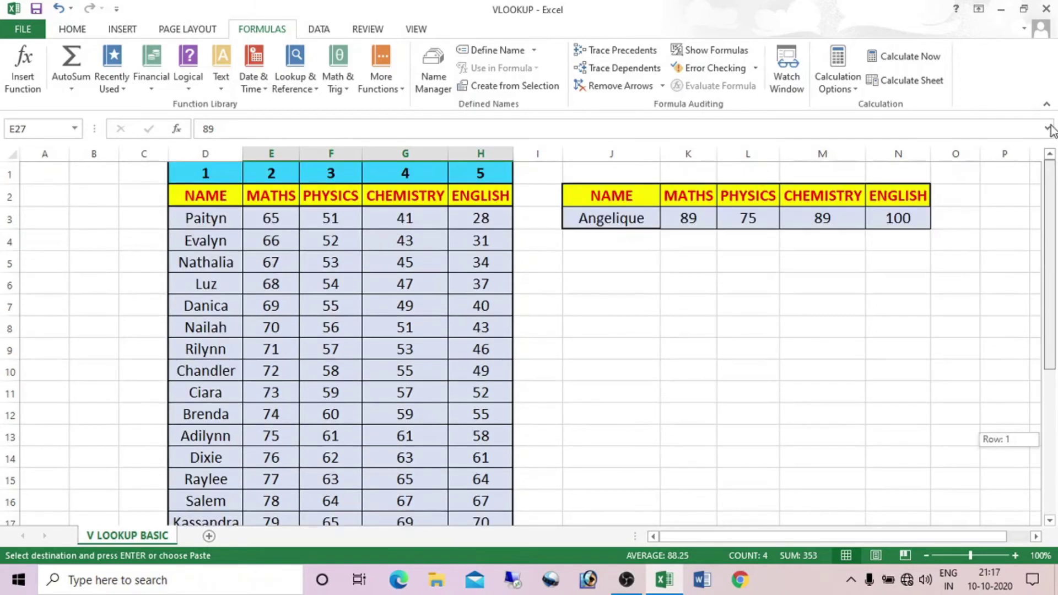
{"action": "left_click", "coordinate": [685, 259]}
{"action": "key", "text": "ctrl+v"}
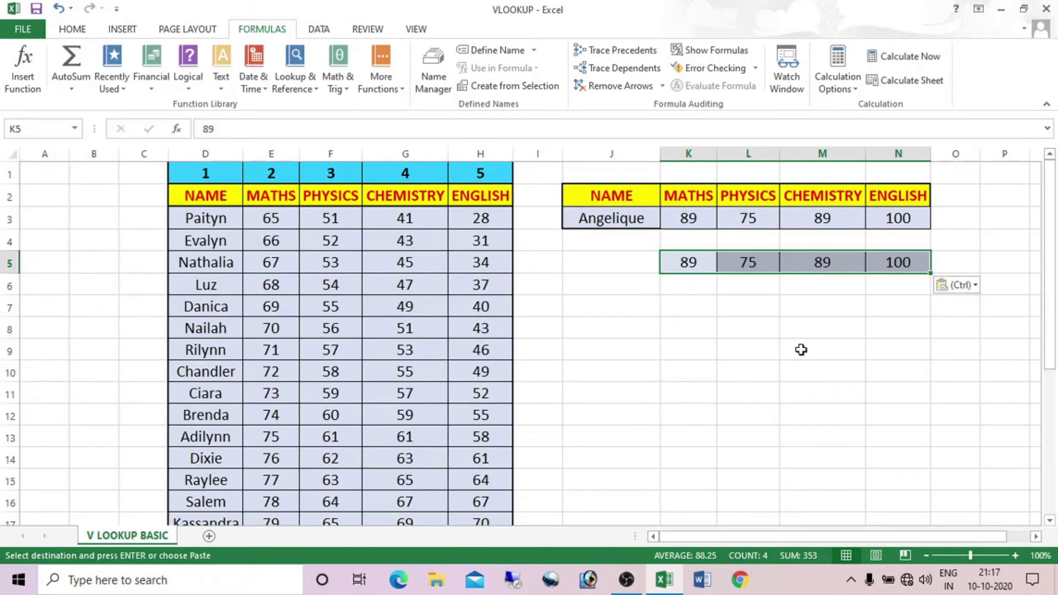
{"action": "key", "text": "ctrl+z"}
{"action": "left_click", "coordinate": [639, 289]}
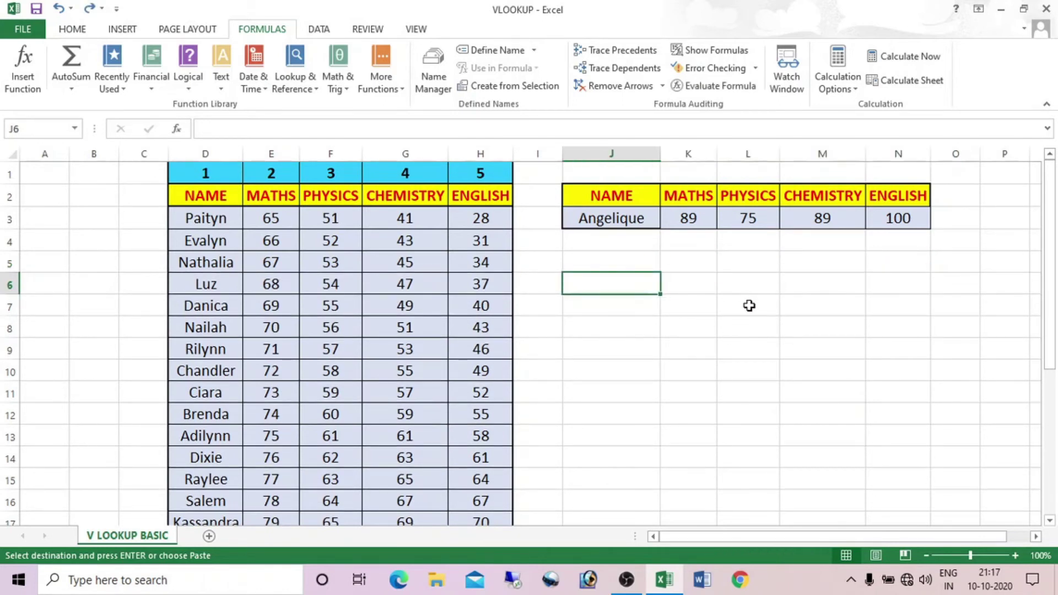
{"action": "left_click_drag", "start_coordinate": [1049, 308], "coordinate": [1049, 466]}
{"action": "scroll", "coordinate": [316, 427], "scroll_direction": "down", "scroll_amount": 2}
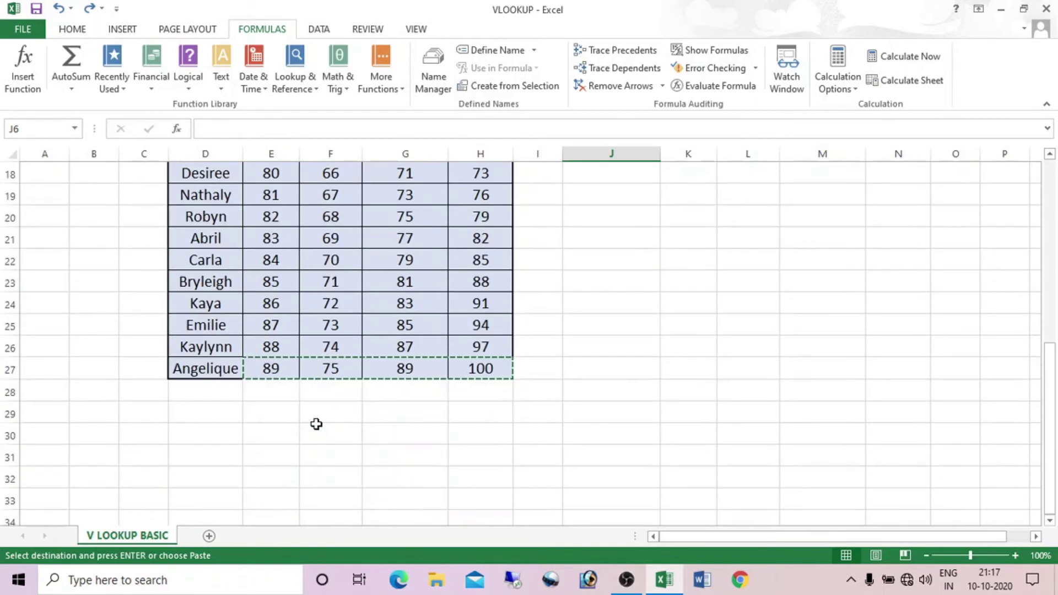
{"action": "left_click", "coordinate": [220, 391]}
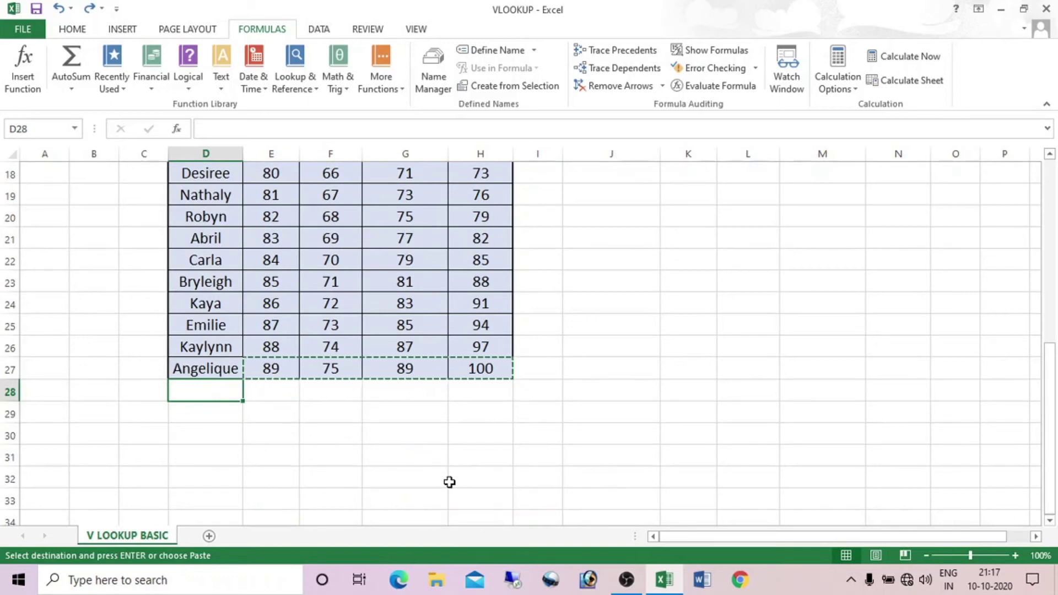
{"action": "left_click_drag", "start_coordinate": [1050, 460], "coordinate": [1050, 270]}
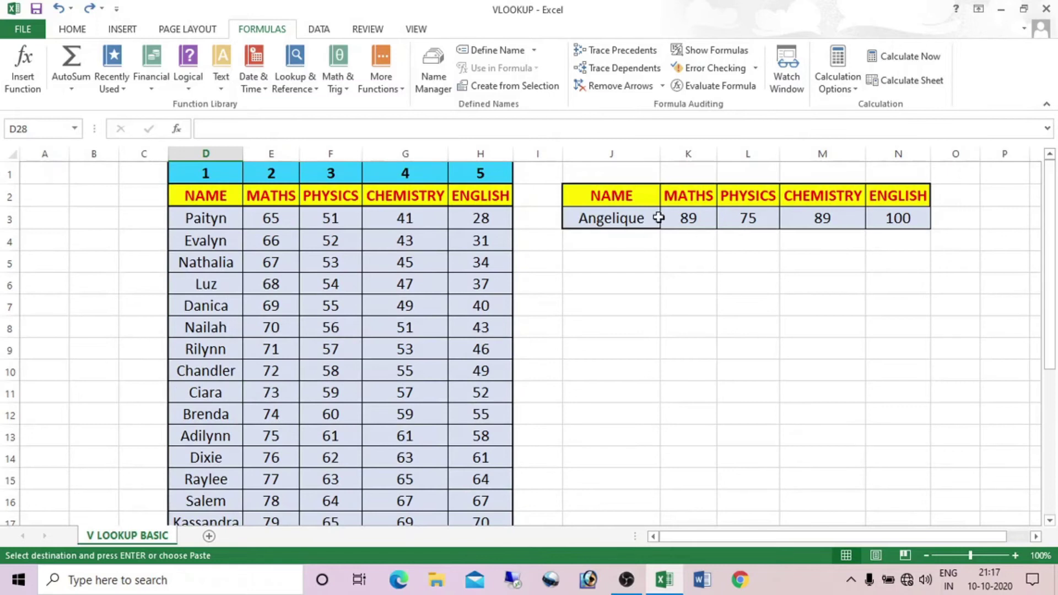
{"action": "left_click", "coordinate": [629, 218]}
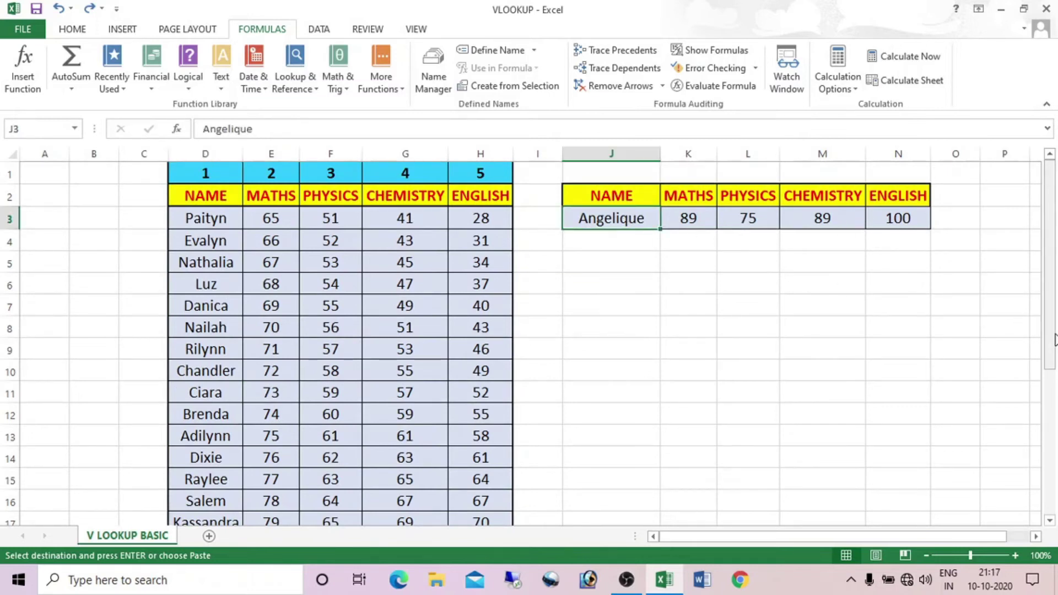
{"action": "scroll", "coordinate": [645, 452], "scroll_direction": "down", "scroll_amount": 4}
{"action": "scroll", "coordinate": [645, 449], "scroll_direction": "down", "scroll_amount": 2}
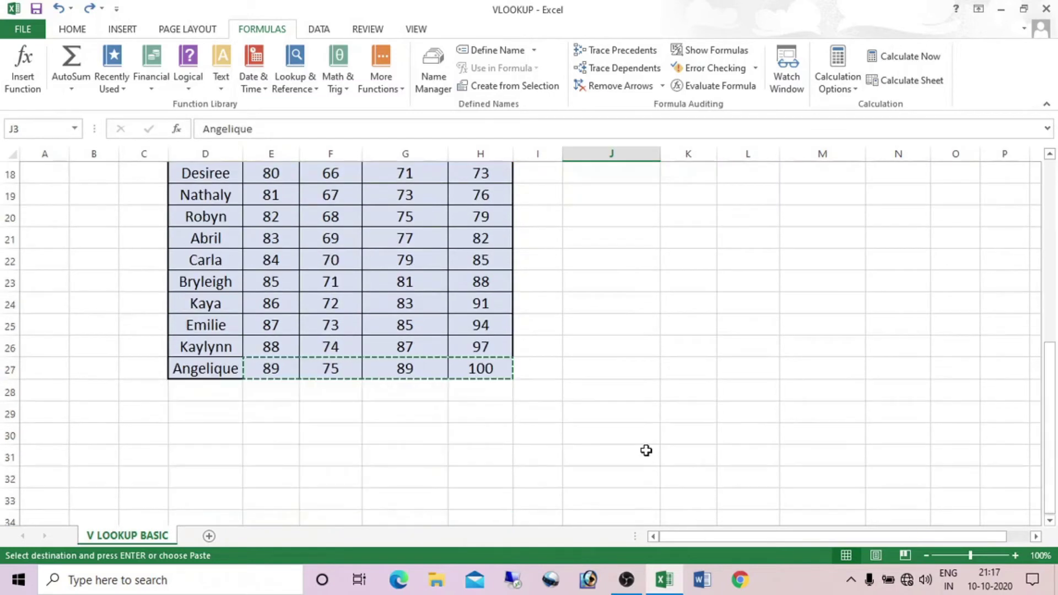
Enter a new student's first name in capitals in cell D28, directly below the marks table
{"action": "left_click", "coordinate": [198, 392]}
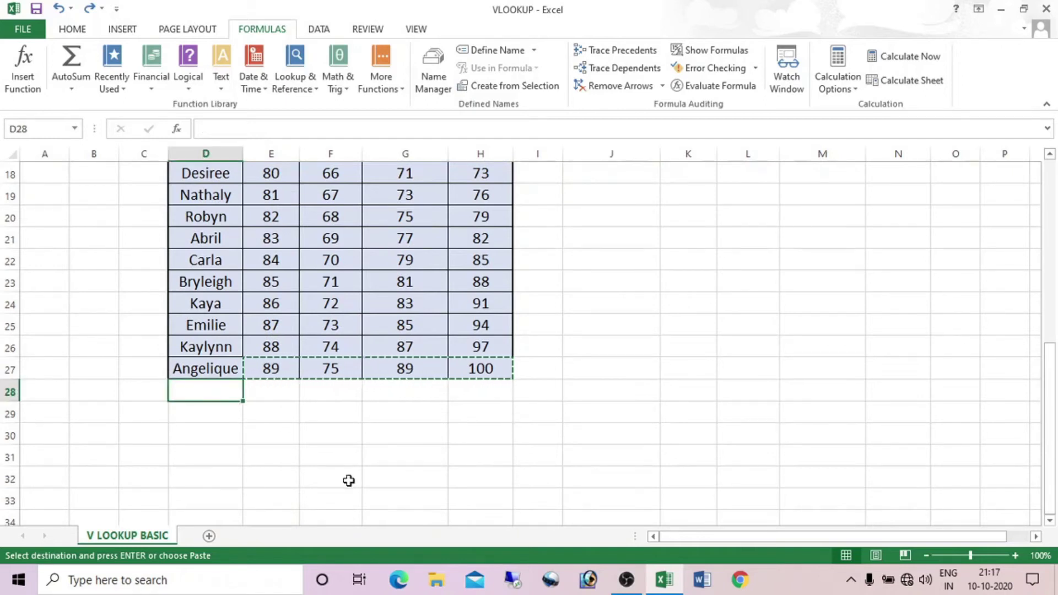
{"action": "type", "text": "ravi"}
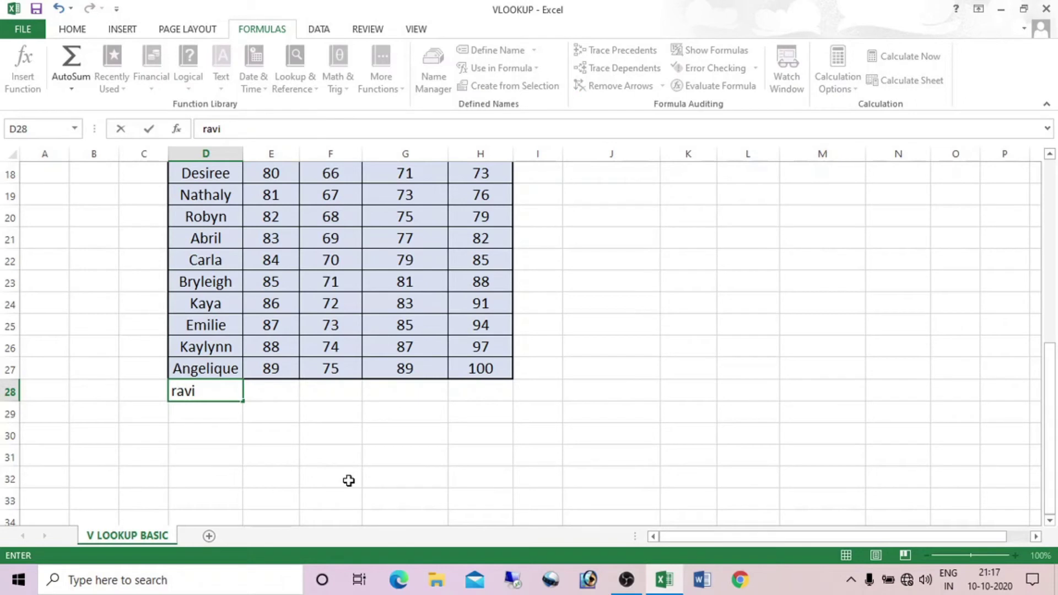
{"action": "key", "text": "BackSpace"}
{"action": "key", "text": "BackSpace"}
{"action": "key", "text": "BackSpace"}
{"action": "type", "text": "RAV"}
{"action": "key", "text": "Tab"}
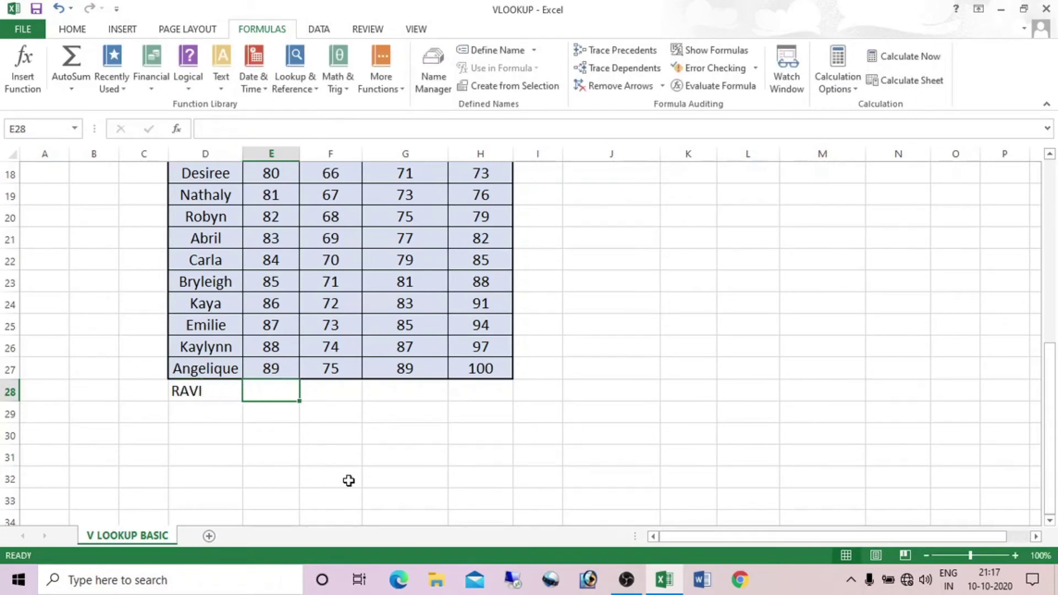
Enter a mark of 100 for the new student in each subject cell, E28 to H28
{"action": "type", "text": "100"}
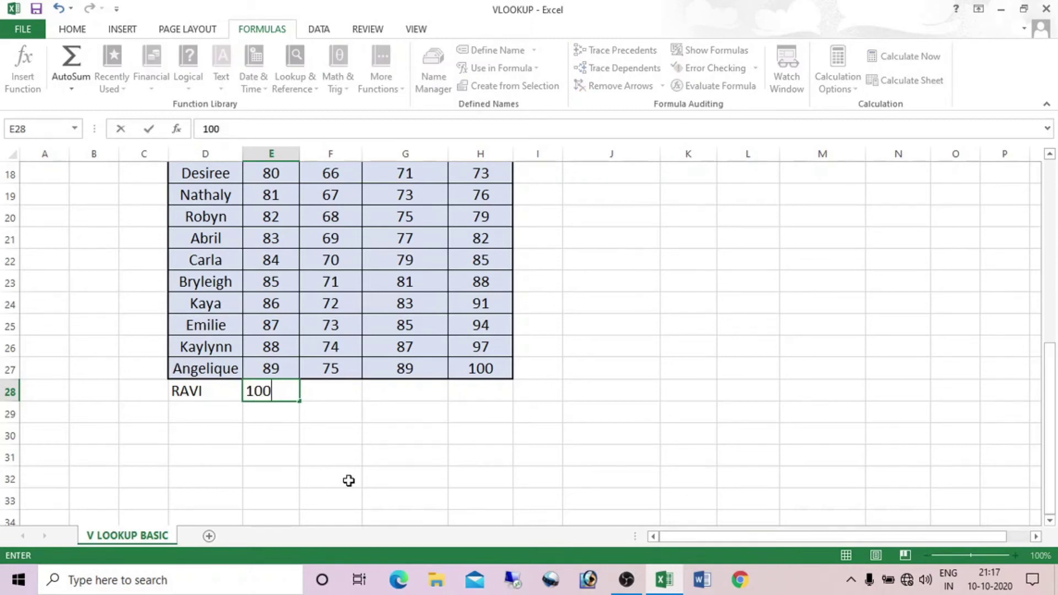
{"action": "key", "text": "Tab"}
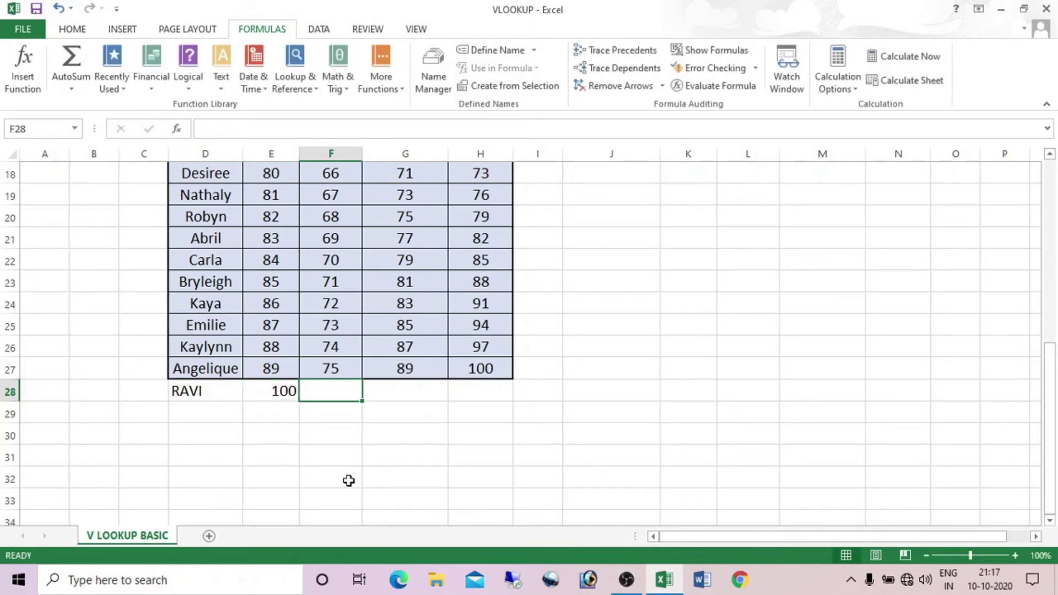
{"action": "type", "text": "100"}
{"action": "key", "text": "Return"}
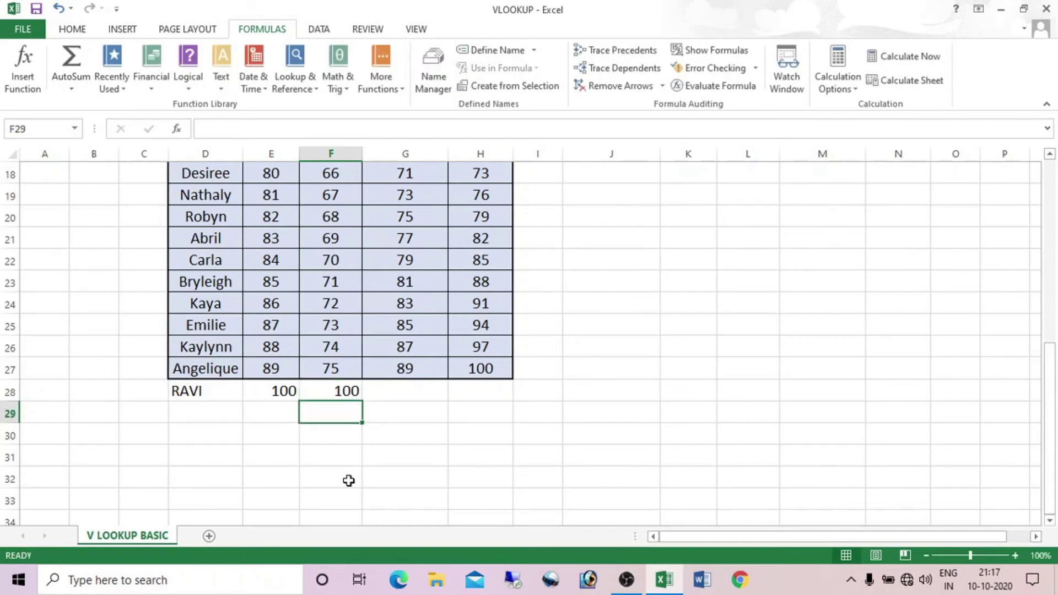
{"action": "key", "text": "Up"}
{"action": "key", "text": "Right"}
{"action": "type", "text": "100"}
{"action": "key", "text": "Return"}
{"action": "key", "text": "Up"}
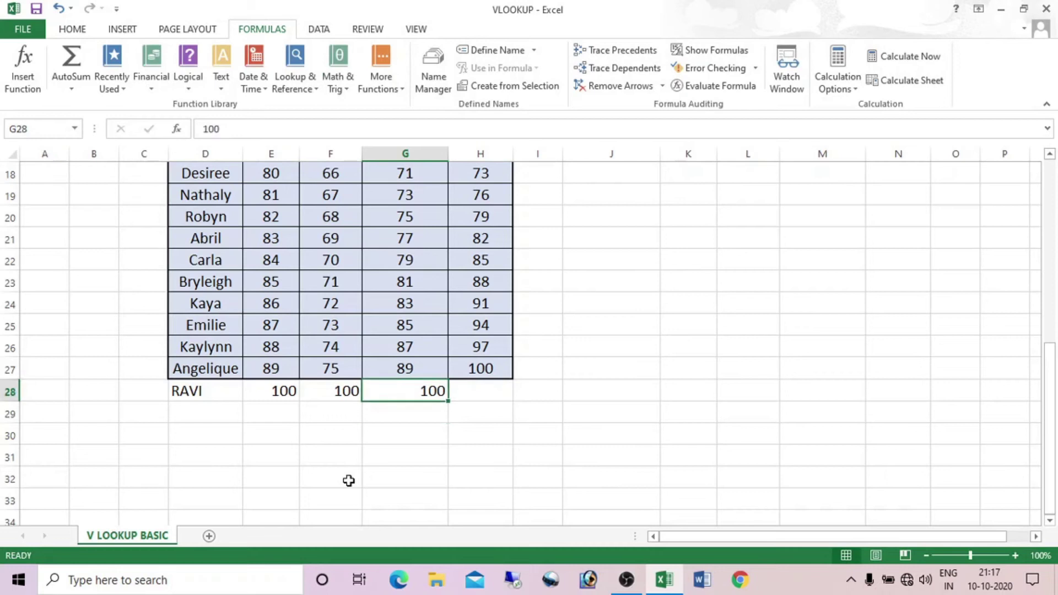
{"action": "key", "text": "Right"}
{"action": "type", "text": "100"}
{"action": "key", "text": "ctrl+Return"}
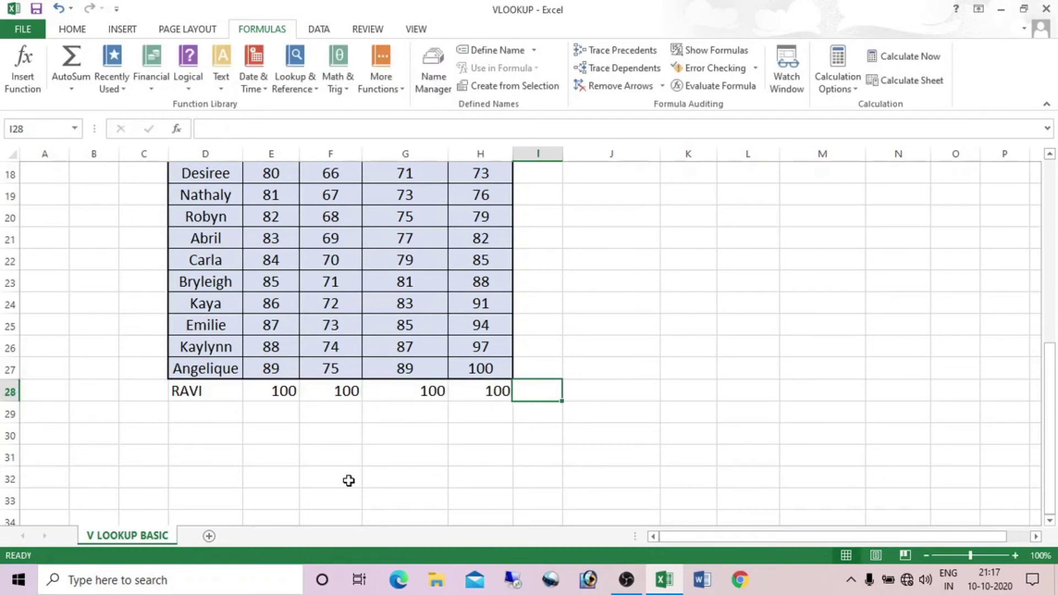
Copy the new student's name from D28 into lookup cell J3 and compare the lookup row with the new row's marks
{"action": "left_click_drag", "start_coordinate": [1050, 458], "coordinate": [1050, 256]}
{"action": "left_click_drag", "start_coordinate": [1052, 353], "coordinate": [1051, 506]}
{"action": "left_click", "coordinate": [187, 502]}
{"action": "key", "text": "ctrl+c"}
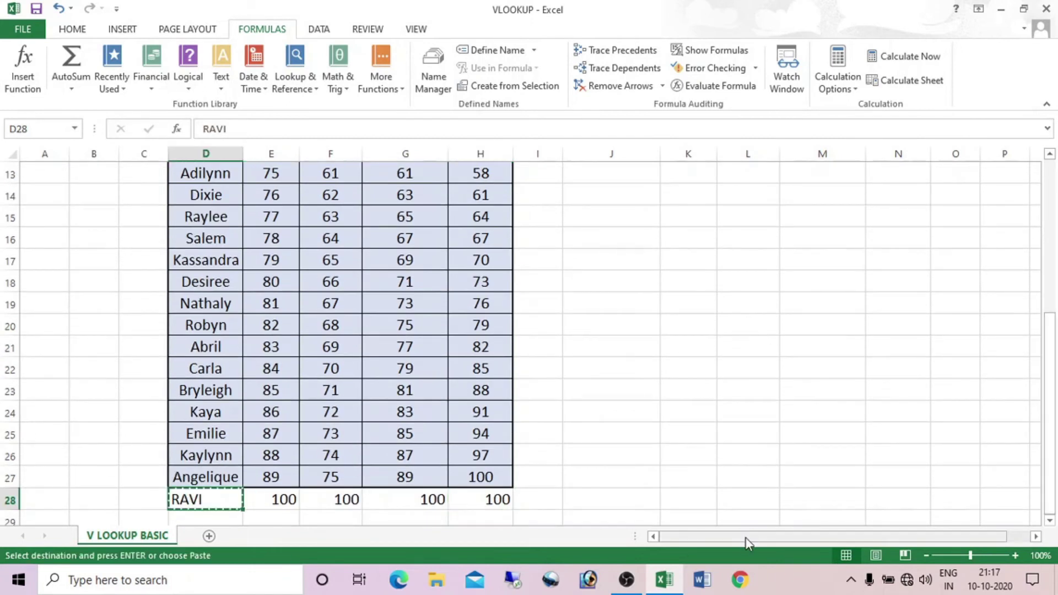
{"action": "left_click_drag", "start_coordinate": [1052, 435], "coordinate": [1049, 278]}
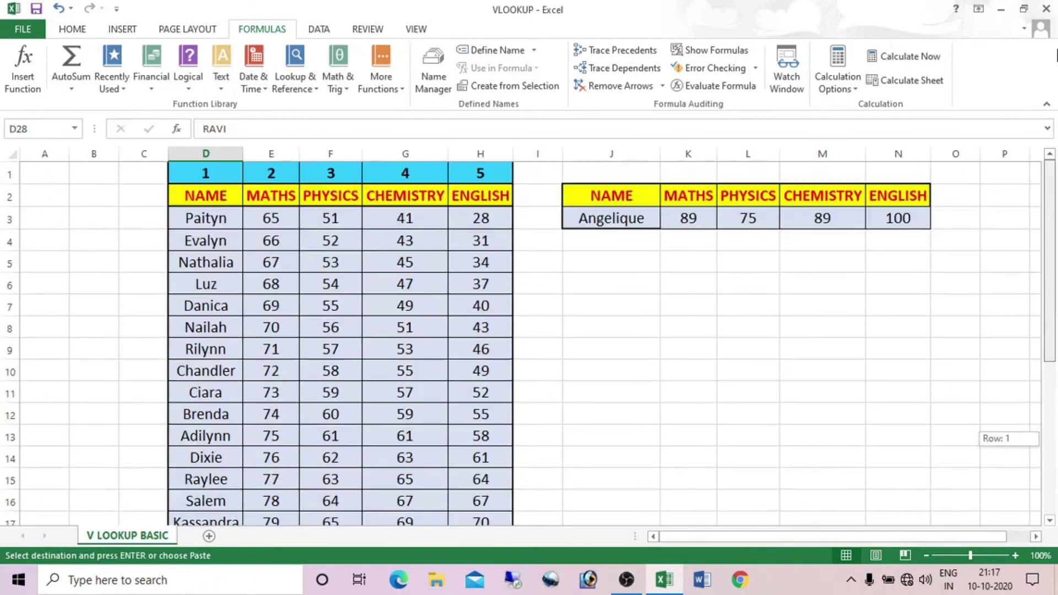
{"action": "left_click", "coordinate": [603, 216]}
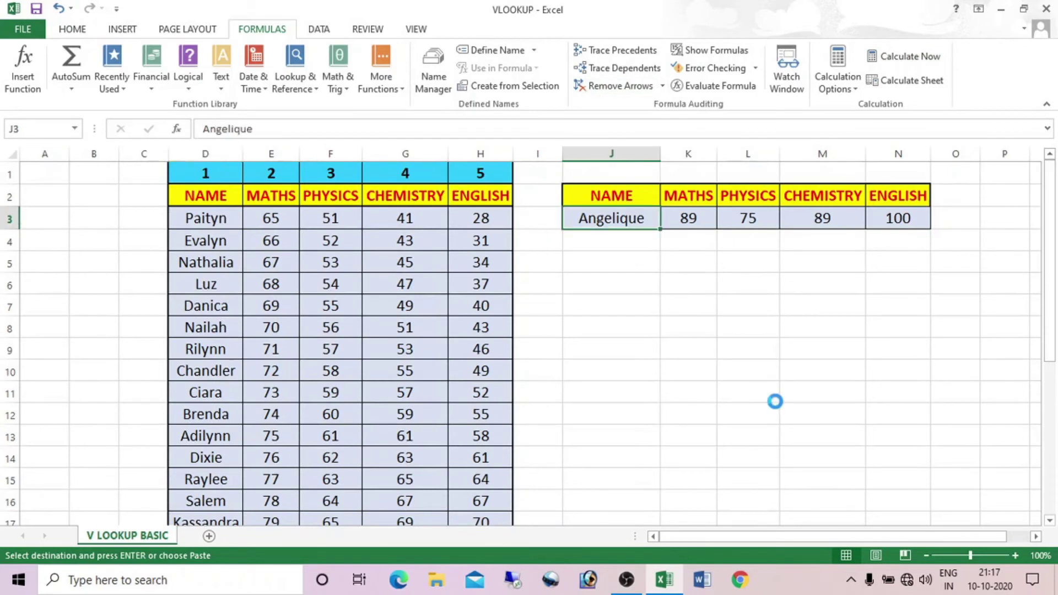
{"action": "key", "text": "ctrl+v"}
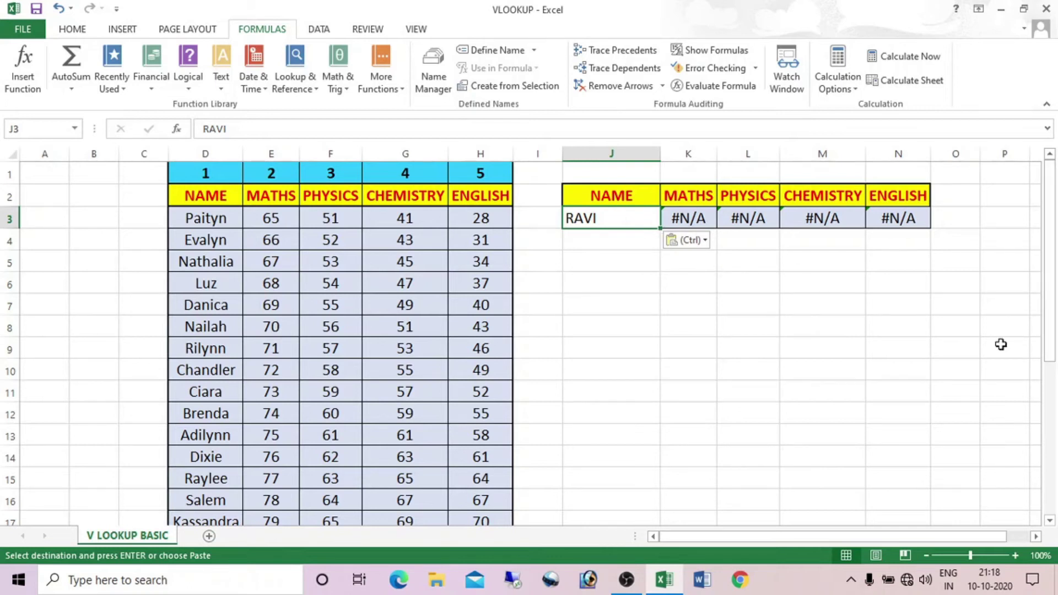
{"action": "left_click_drag", "start_coordinate": [1051, 355], "coordinate": [546, 227]}
{"action": "scroll", "coordinate": [165, 397], "scroll_direction": "down", "scroll_amount": 6}
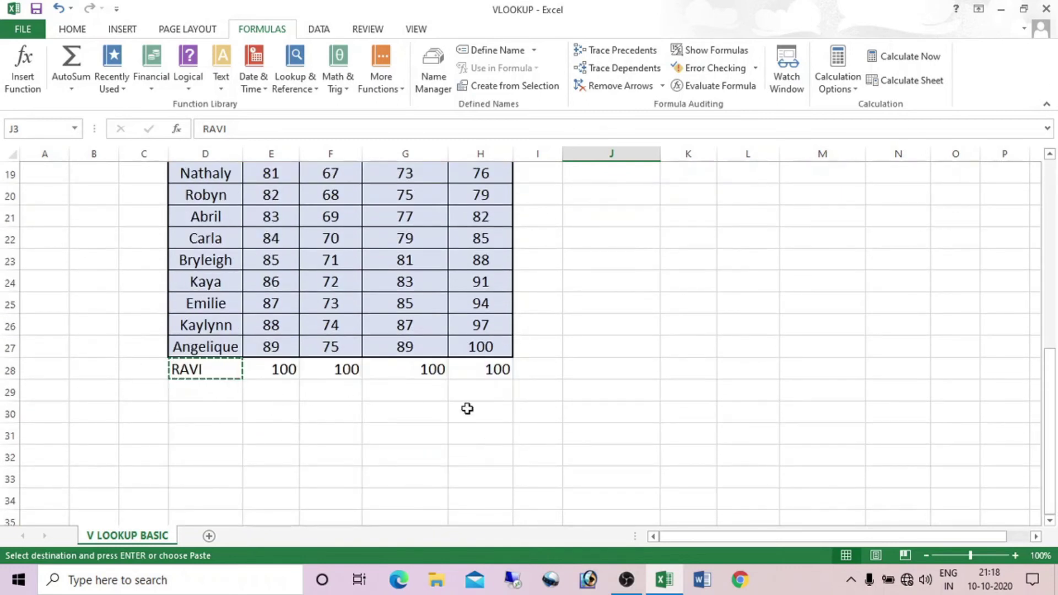
{"action": "left_click_drag", "start_coordinate": [1056, 422], "coordinate": [722, 215]}
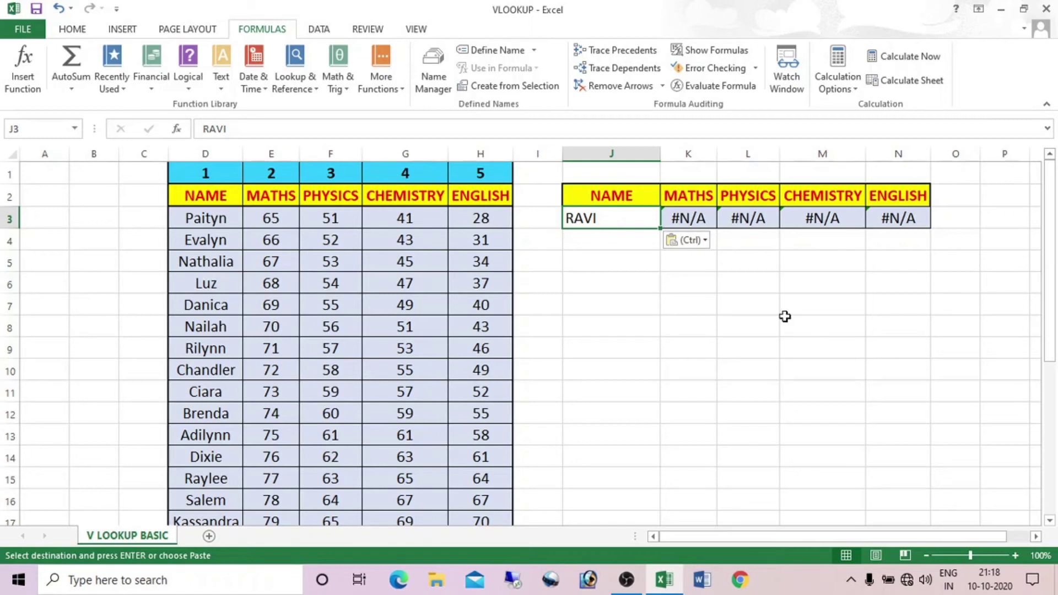
Undo the name pasted into J3 and all the entries made in row 28, D28:H28
{"action": "key", "text": "ctrl+z"}
{"action": "key", "text": "ctrl+z"}
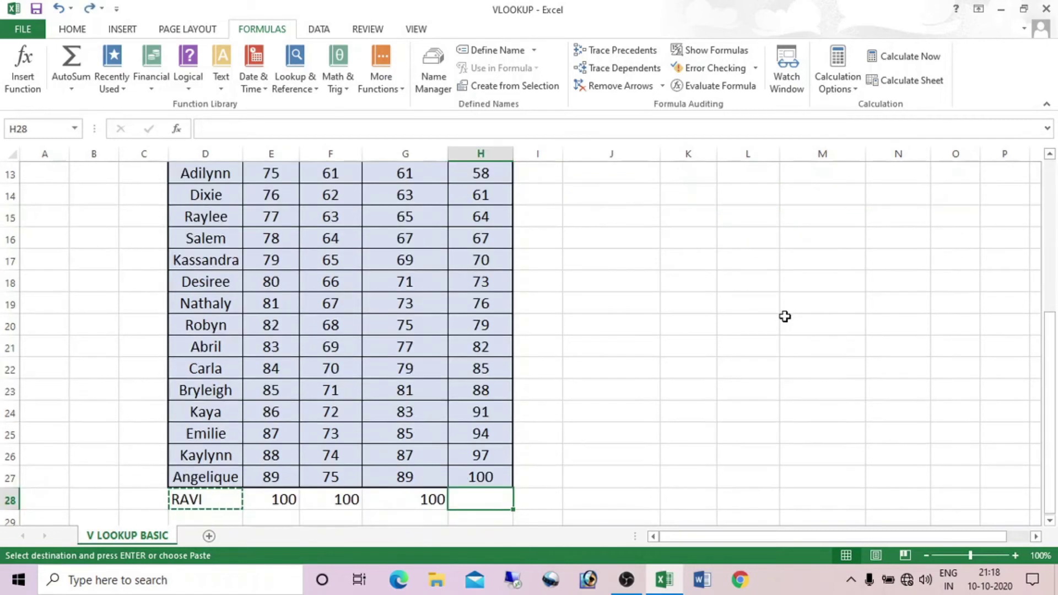
{"action": "key", "text": "ctrl+z"}
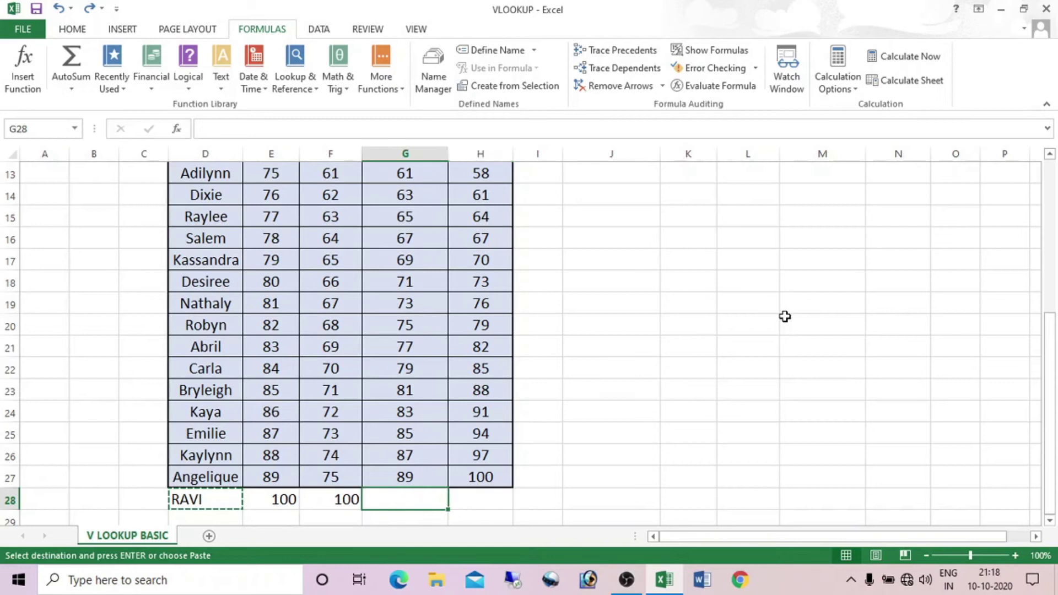
{"action": "key", "text": "ctrl+z"}
{"action": "key", "text": "ctrl+z"}
{"action": "key", "text": "ctrl+z"}
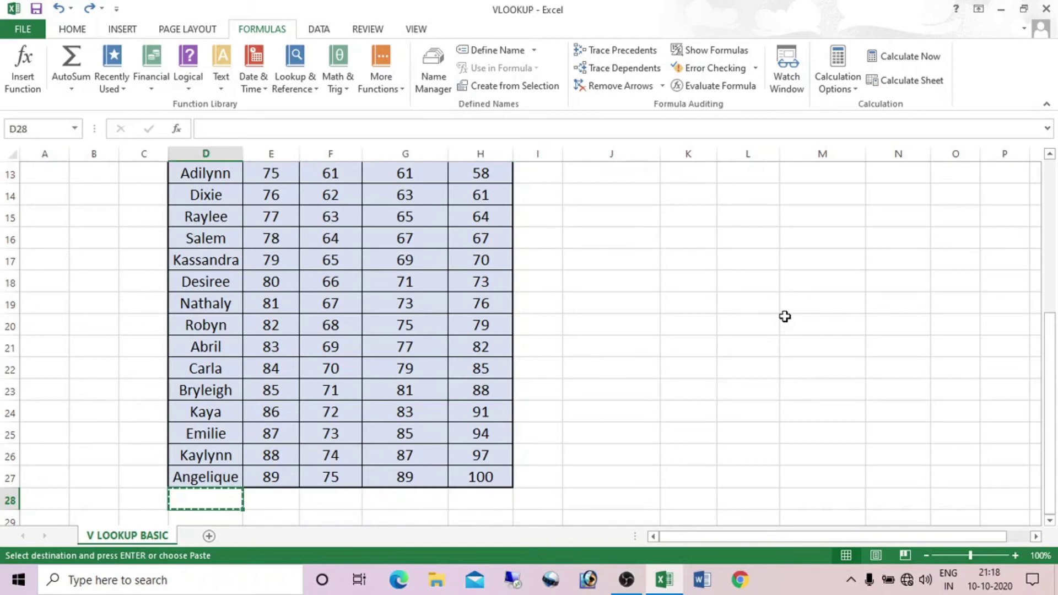
{"action": "scroll", "coordinate": [1050, 402], "scroll_direction": "up", "scroll_amount": 4}
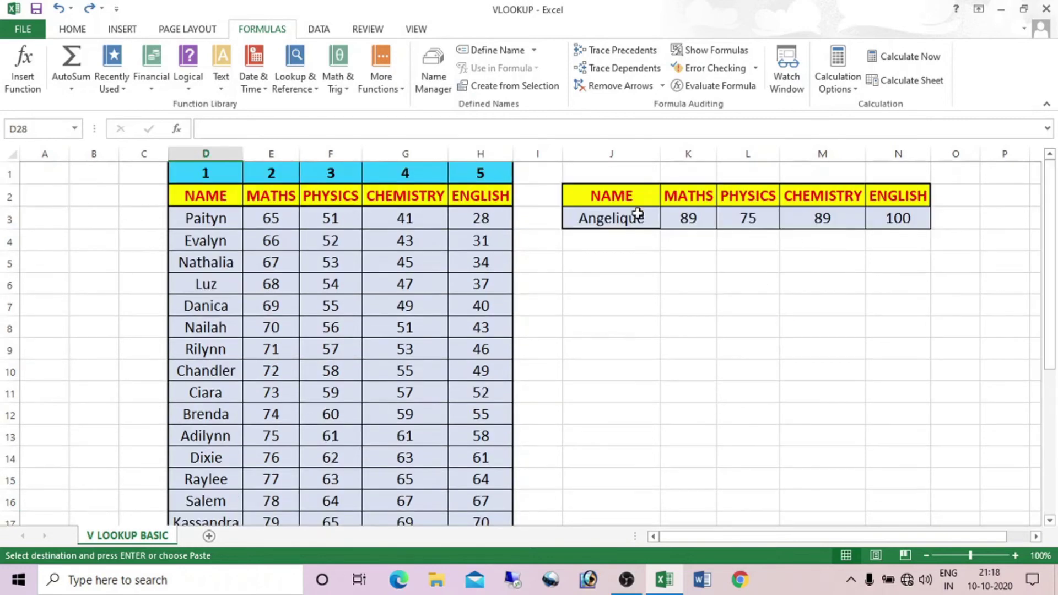
{"action": "left_click", "coordinate": [623, 223]}
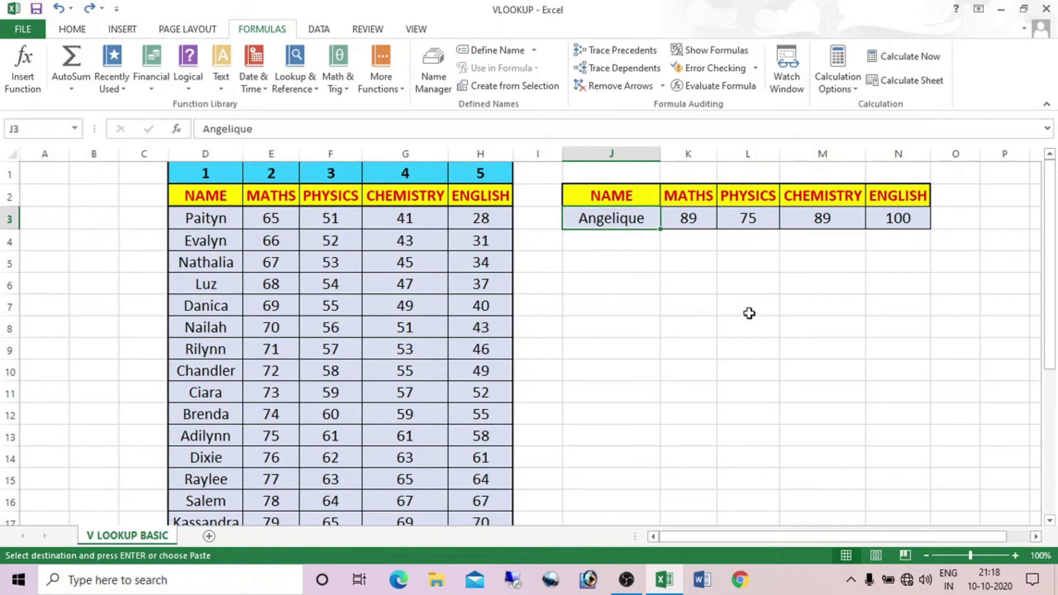
{"action": "left_click_drag", "start_coordinate": [1052, 318], "coordinate": [483, 347]}
{"action": "left_click", "coordinate": [322, 330]}
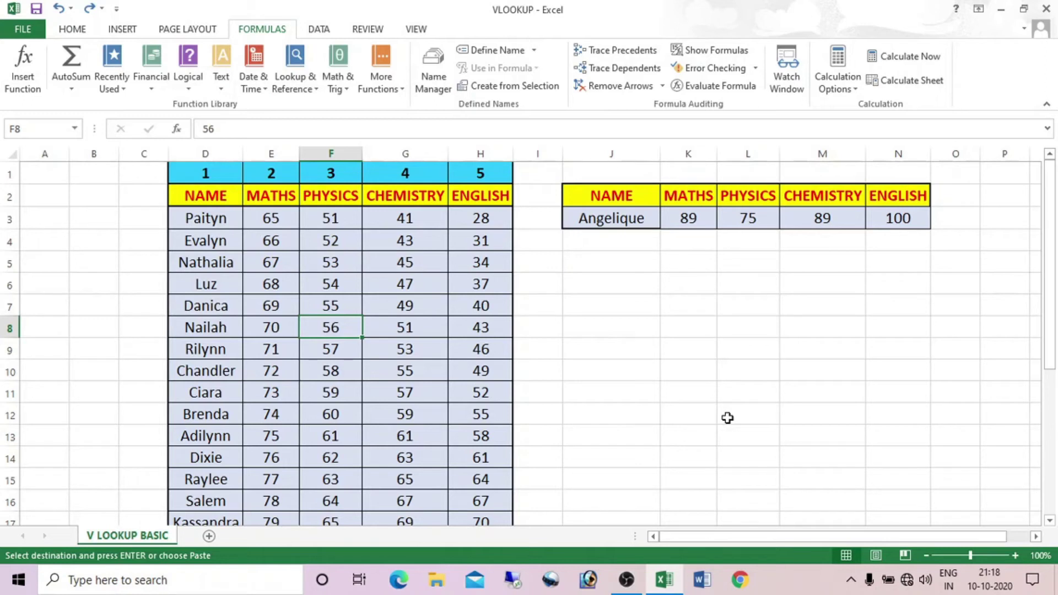
{"action": "left_click_drag", "start_coordinate": [1045, 352], "coordinate": [611, 475]}
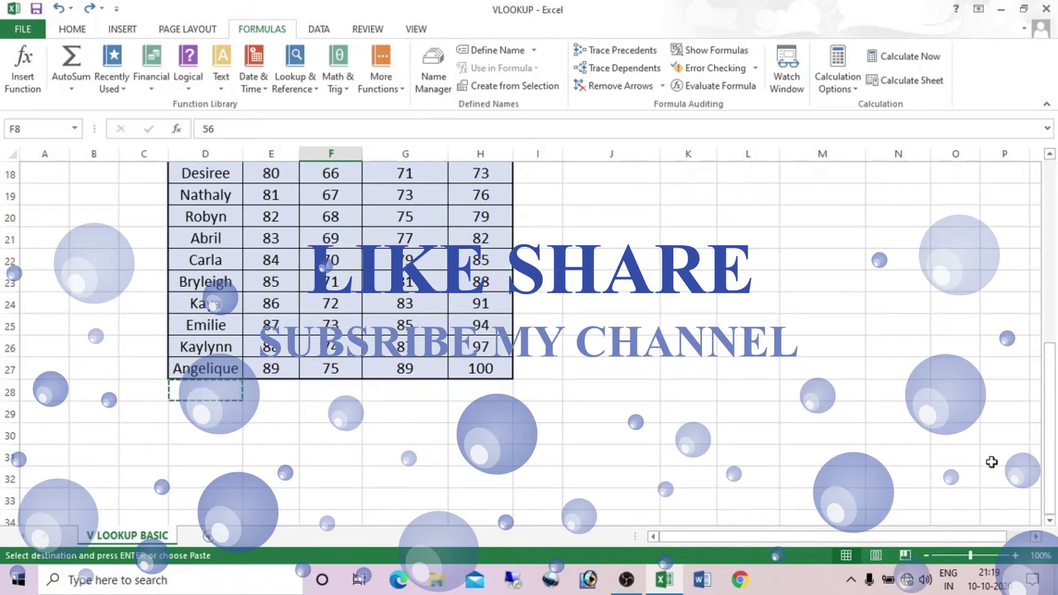
Convert the marks range D1:H27 into a table with headers
{"action": "left_click_drag", "start_coordinate": [1051, 364], "coordinate": [1053, 182]}
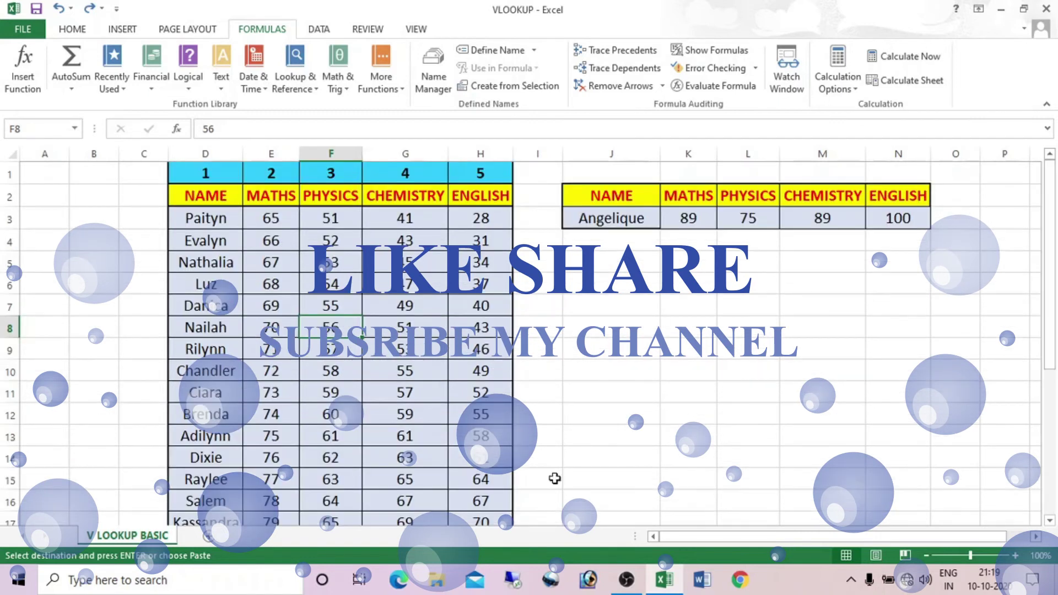
{"action": "left_click", "coordinate": [328, 372]}
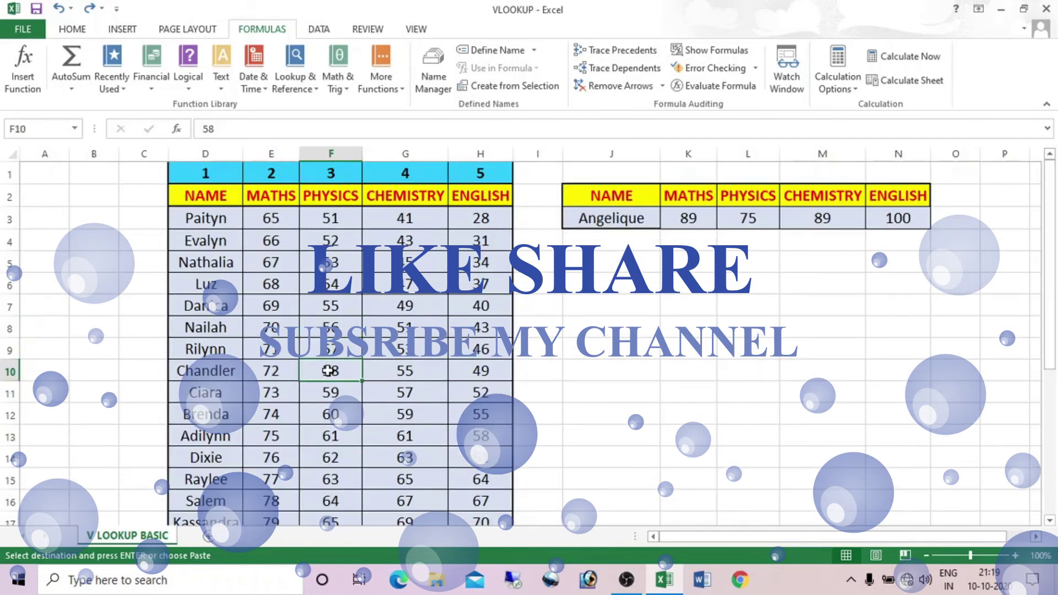
{"action": "key", "text": "ctrl+a"}
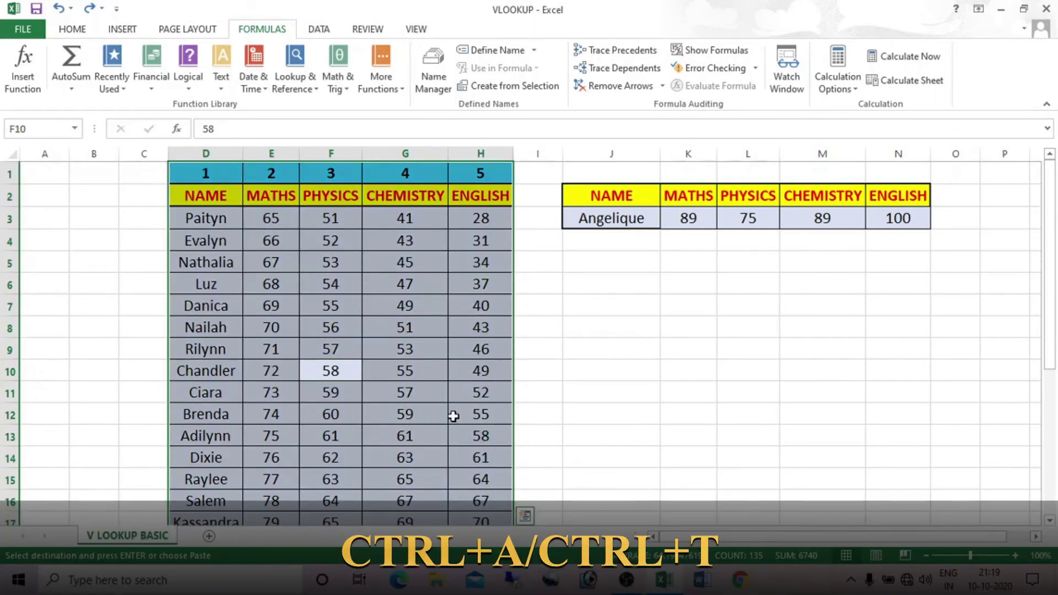
{"action": "key", "text": "ctrl+t"}
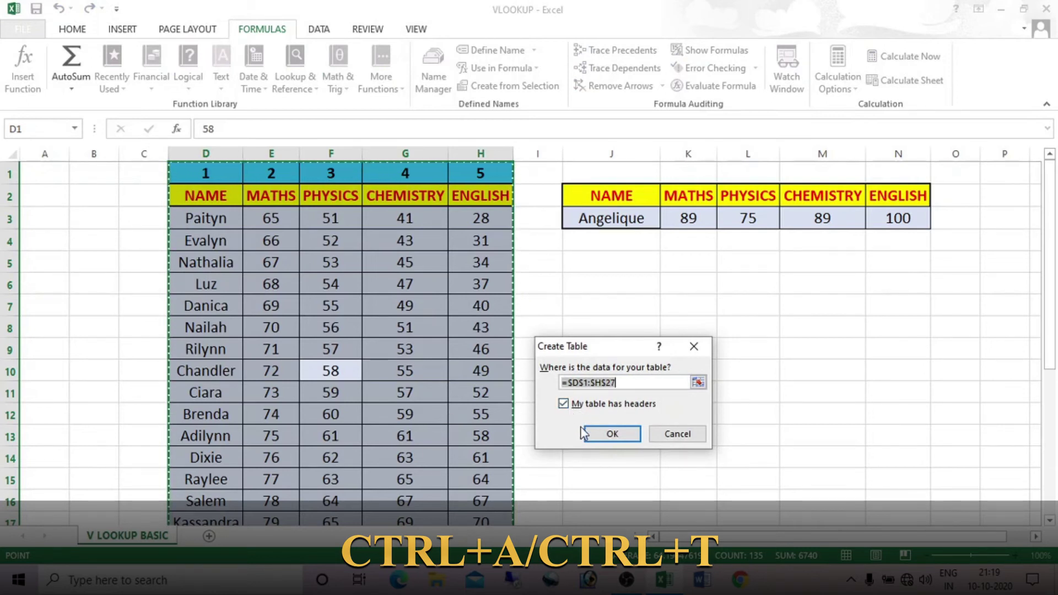
{"action": "left_click", "coordinate": [594, 434]}
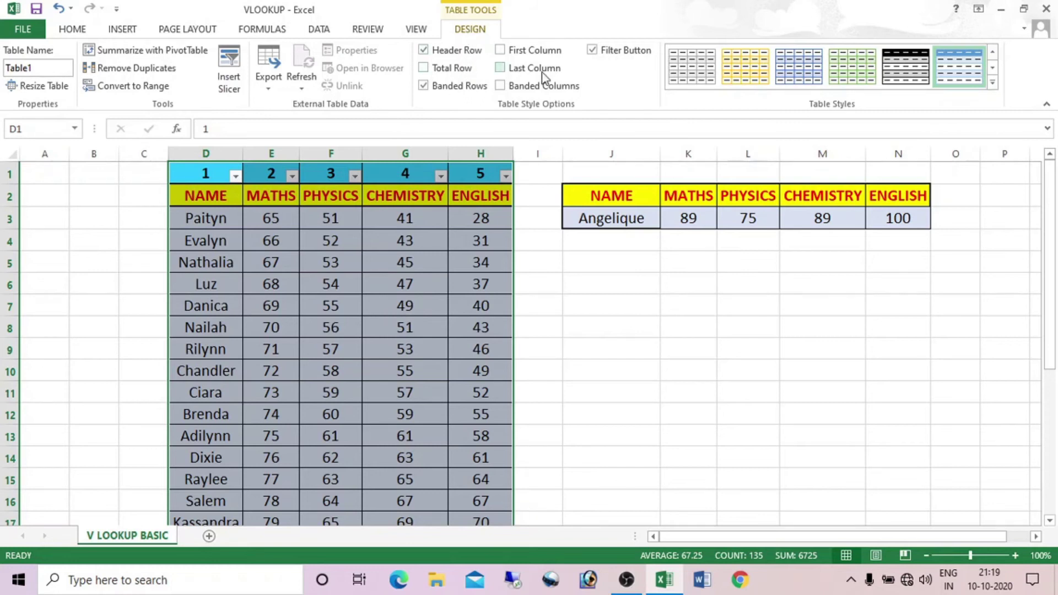
Apply the first, plain Light style to the marks table and turn off its banded rows
{"action": "left_click", "coordinate": [992, 83]}
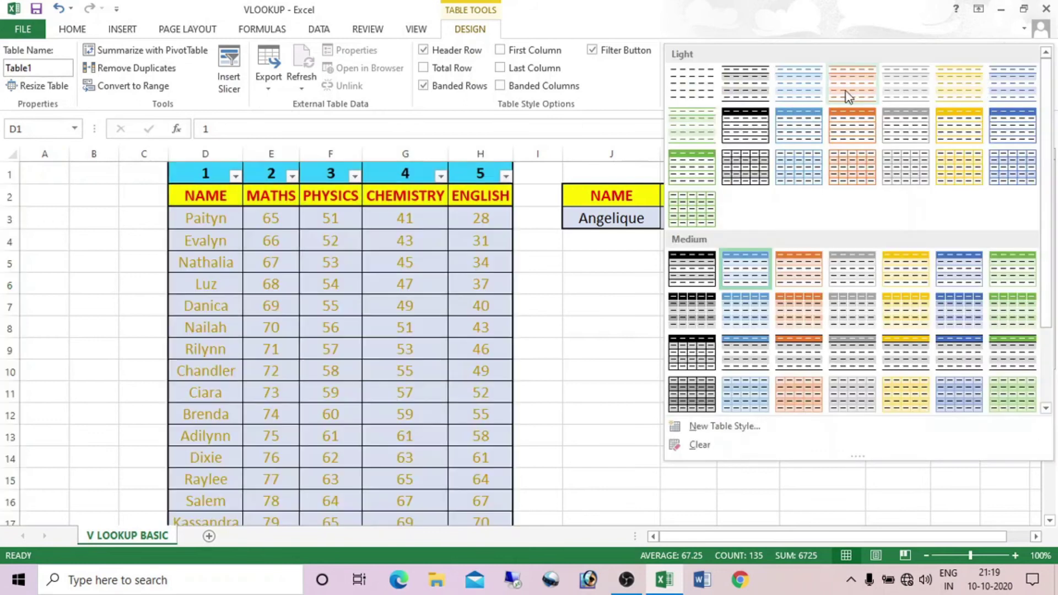
{"action": "left_click", "coordinate": [692, 87]}
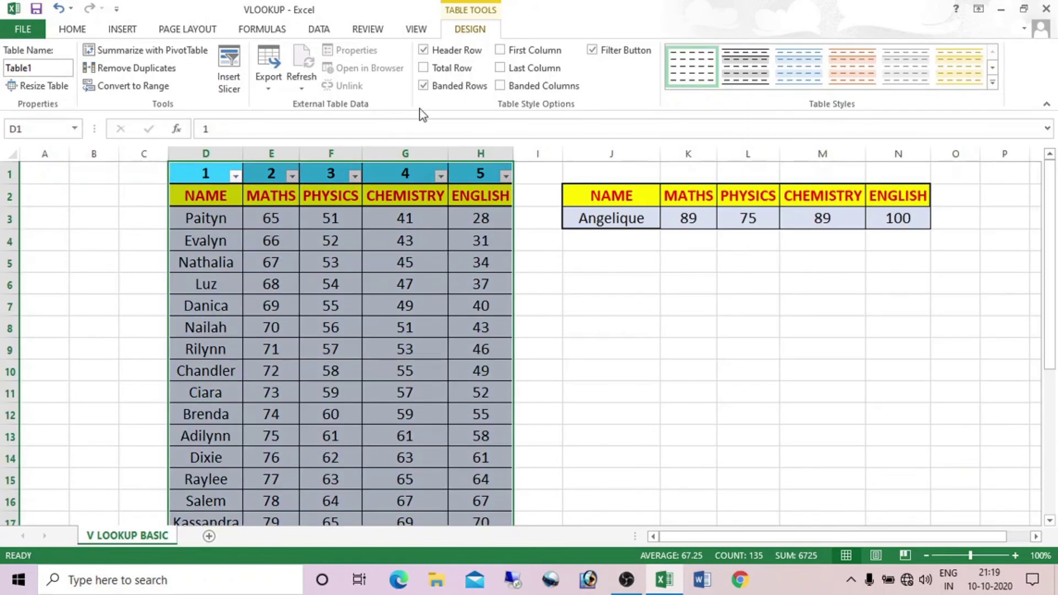
{"action": "left_click", "coordinate": [424, 87]}
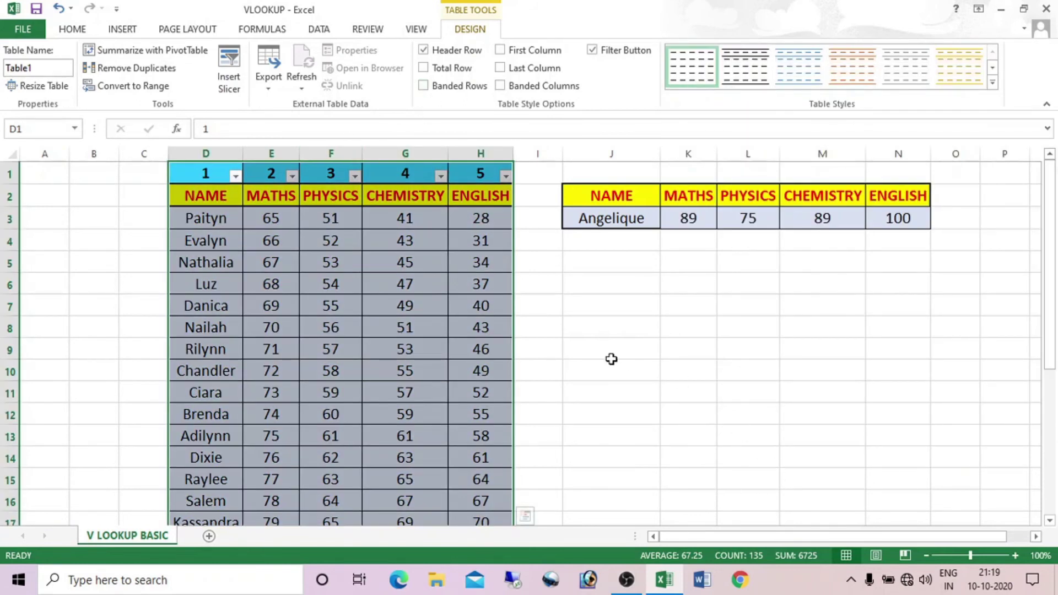
{"action": "left_click", "coordinate": [611, 358]}
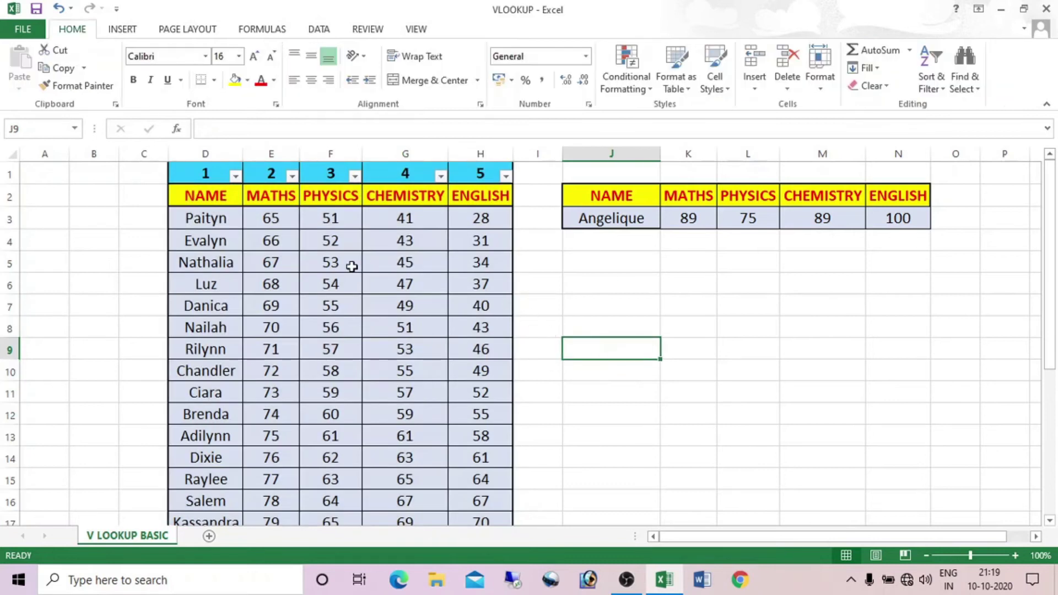
Add a new student's first name in capitals in cell D28, directly below the table's last row
{"action": "left_click_drag", "start_coordinate": [1049, 300], "coordinate": [1050, 317]}
{"action": "scroll", "coordinate": [441, 391], "scroll_direction": "down", "scroll_amount": 3}
{"action": "left_click", "coordinate": [203, 326]}
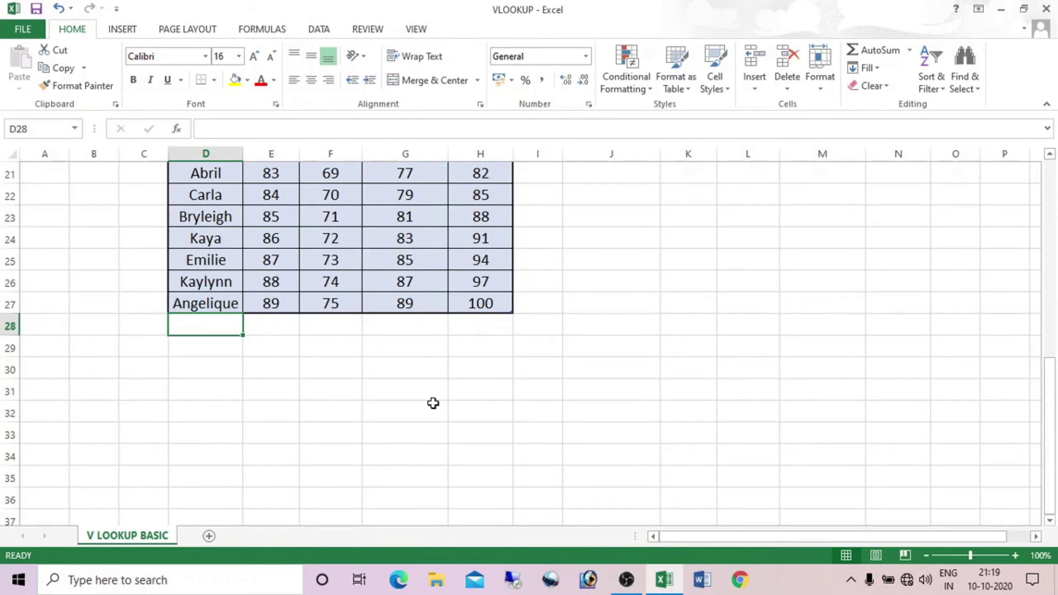
{"action": "type", "text": "RAVI"}
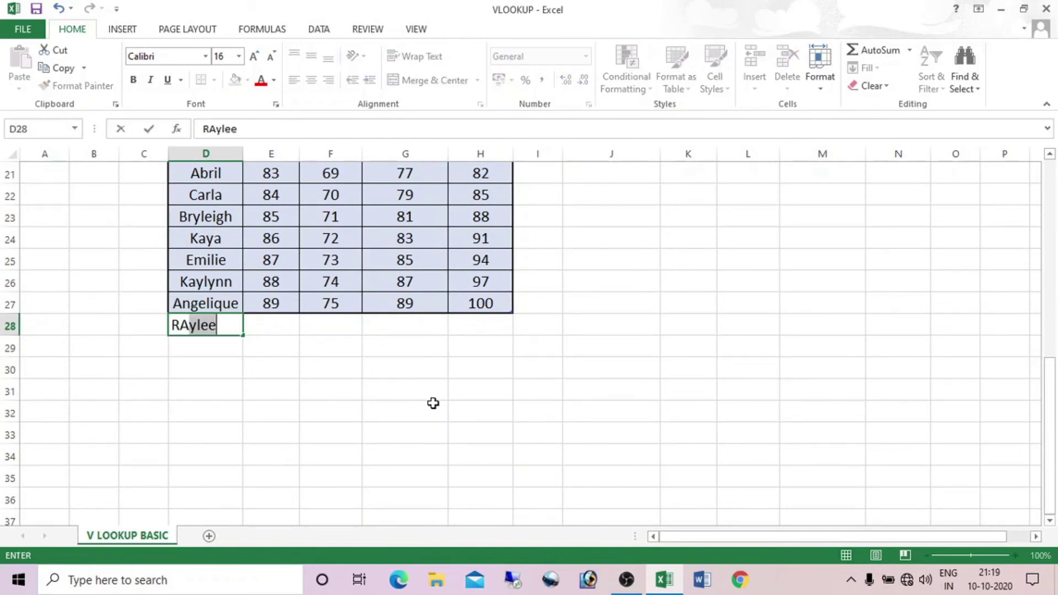
{"action": "key", "text": "Tab"}
Enter a mark of 100 for the new student in each of the cells E28 to H28
{"action": "type", "text": "100"}
{"action": "key", "text": "Tab"}
{"action": "type", "text": "100"}
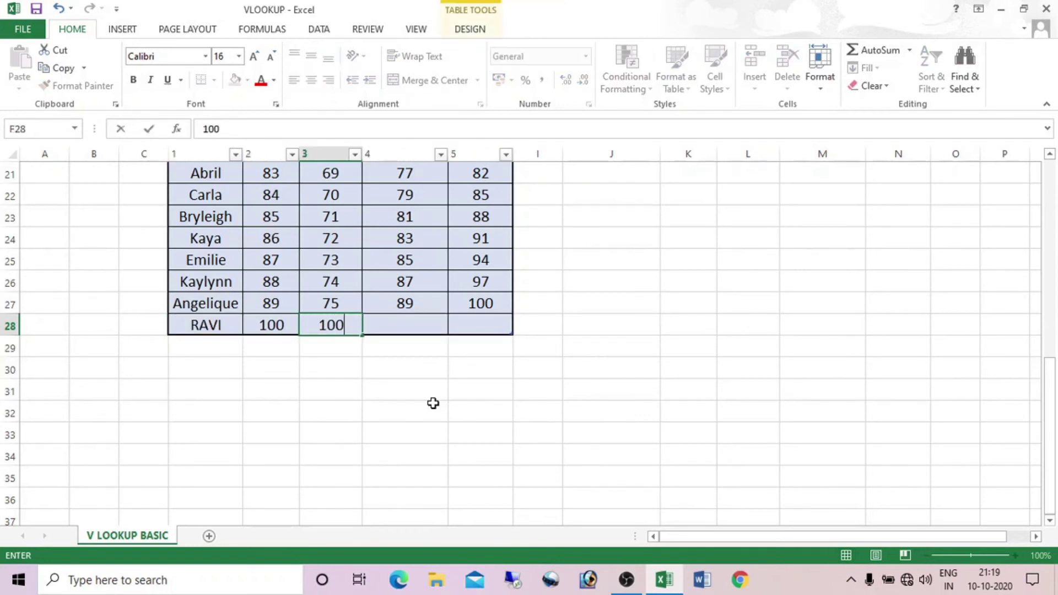
{"action": "key", "text": "Return"}
{"action": "key", "text": "Up"}
{"action": "key", "text": "Right"}
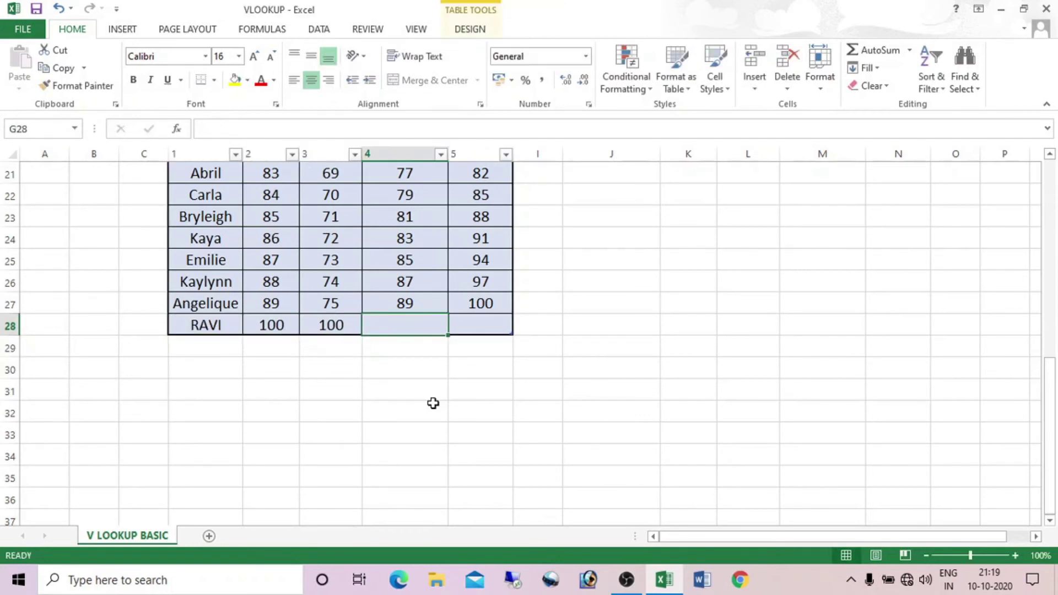
{"action": "type", "text": "100"}
{"action": "key", "text": "Tab"}
{"action": "type", "text": "100"}
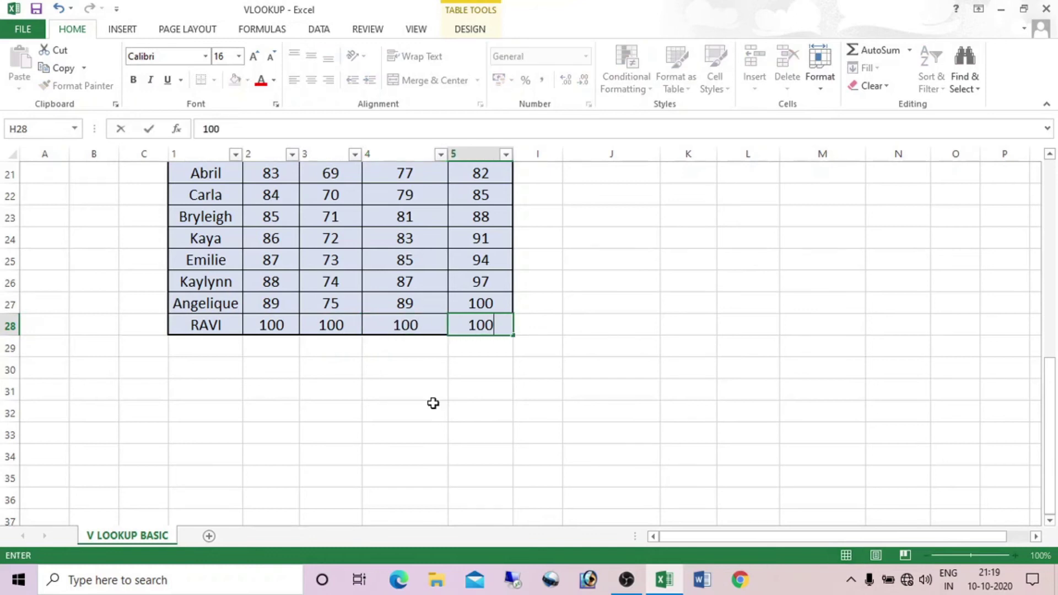
{"action": "key", "text": "Tab"}
{"action": "key", "text": "Left"}
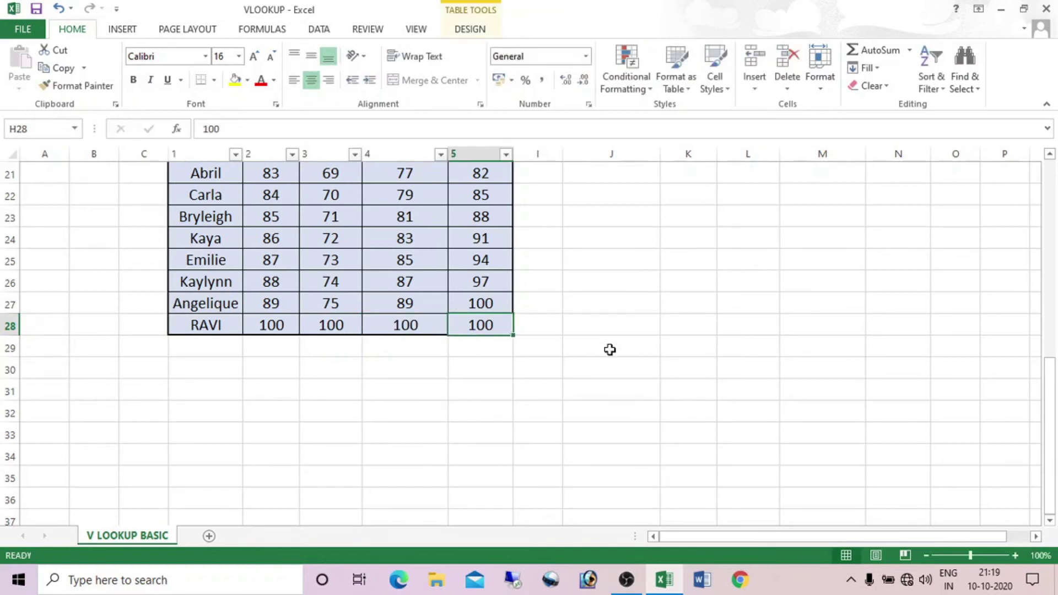
Check the workbook's defined names and inspect the range that Table1 refers to in the Name Manager
{"action": "key", "text": "ctrl+Home"}
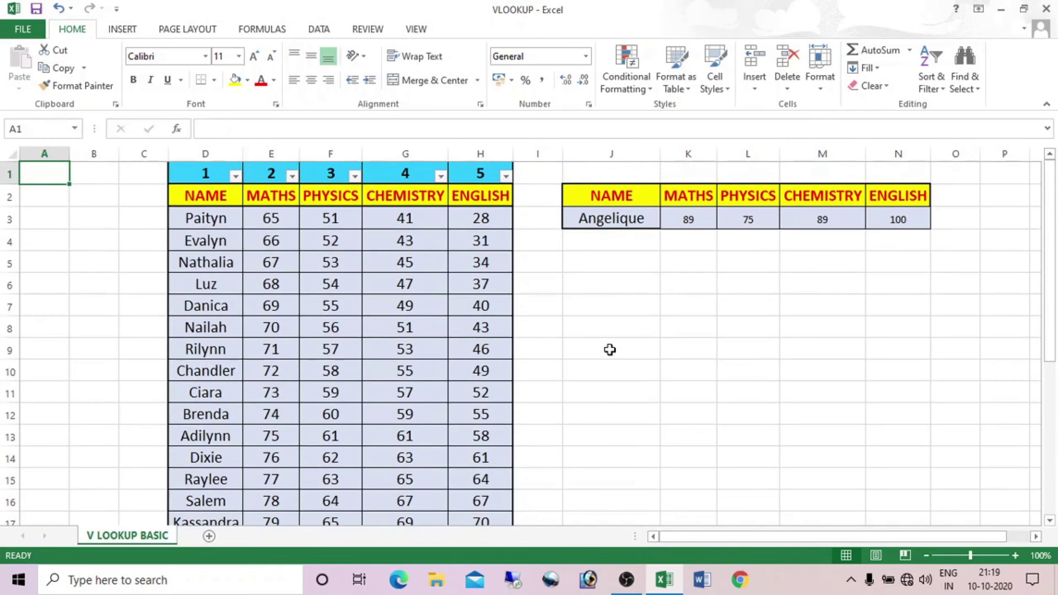
{"action": "left_click", "coordinate": [75, 130]}
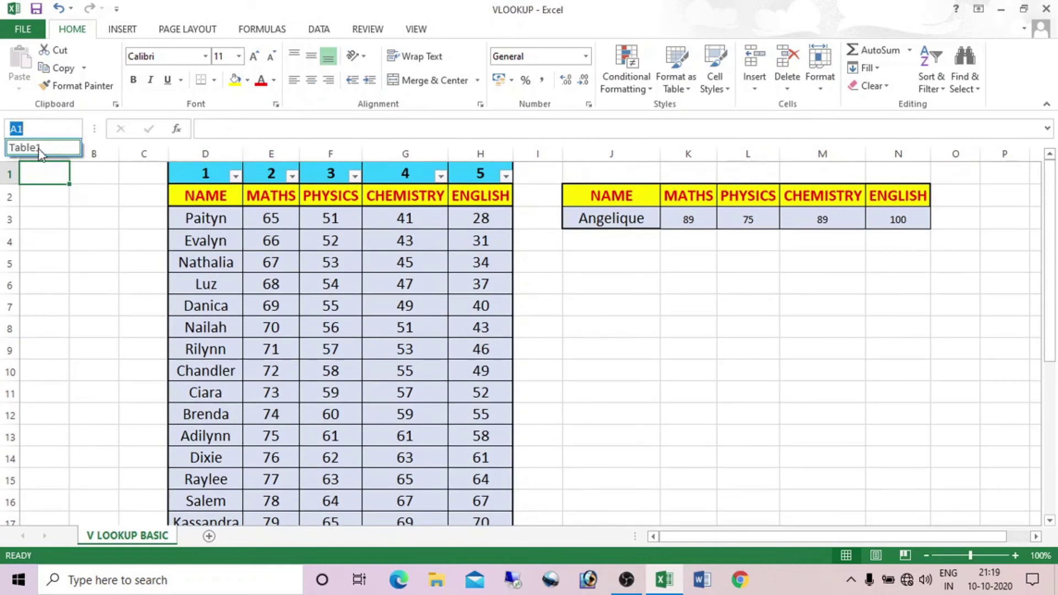
{"action": "left_click", "coordinate": [598, 284]}
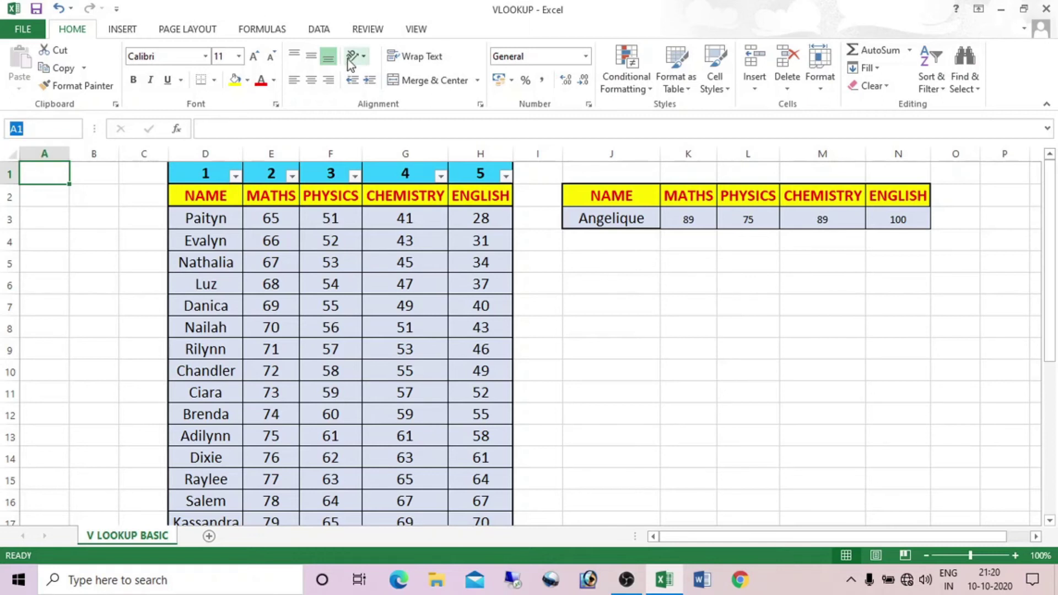
{"action": "left_click", "coordinate": [272, 30]}
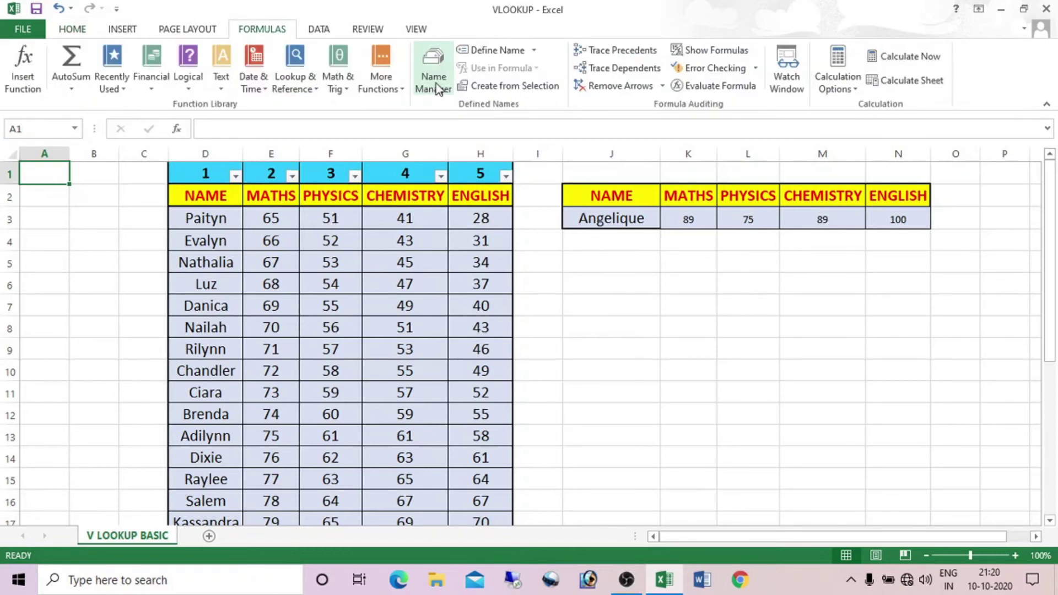
{"action": "left_click", "coordinate": [435, 83]}
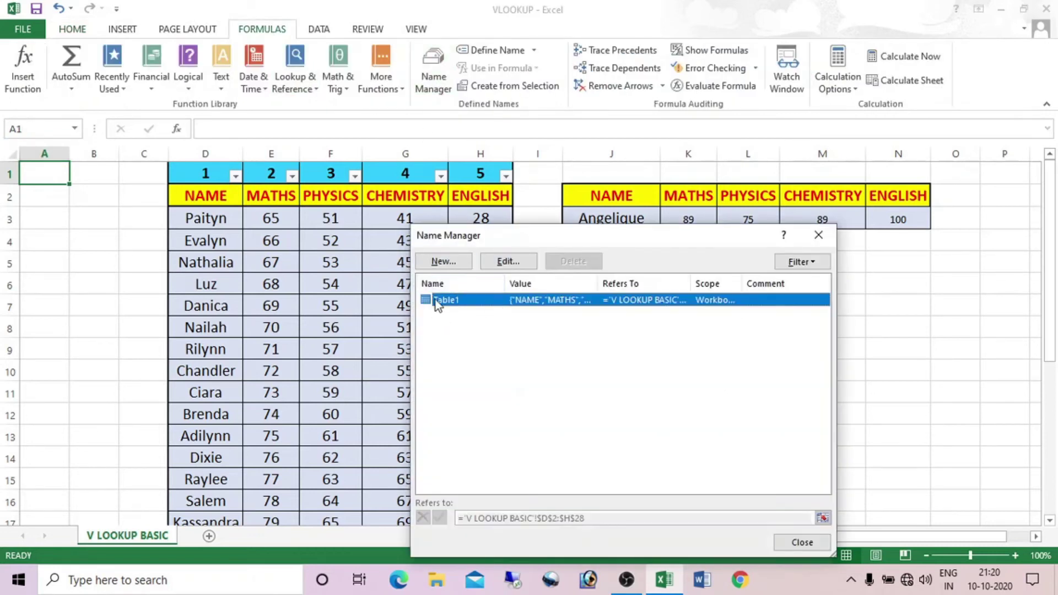
{"action": "left_click", "coordinate": [818, 234]}
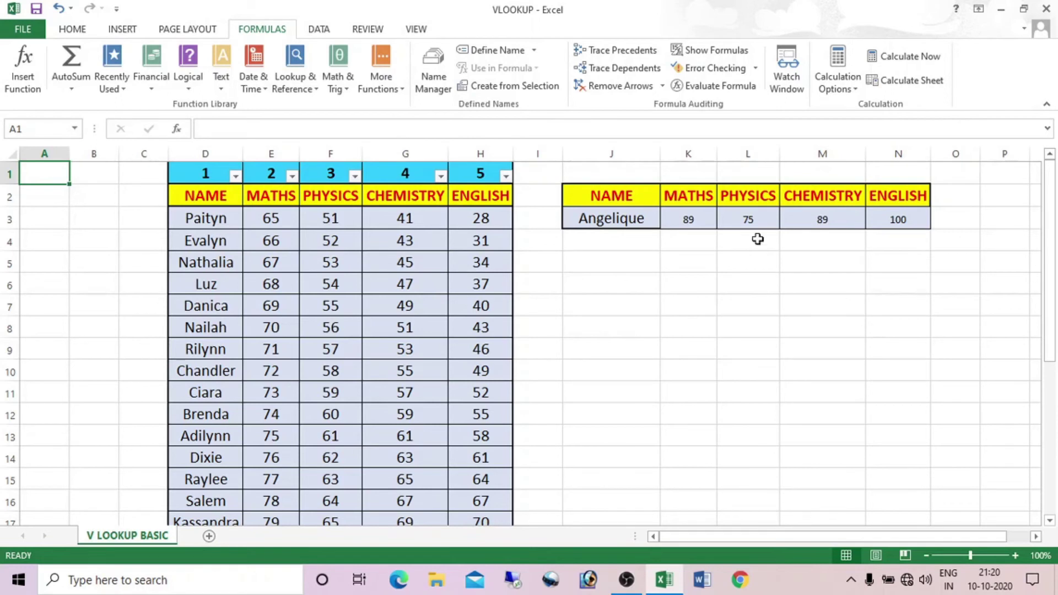
Clear the lookup formulas in K3:N3 and begin a VLOOKUP in K3 with J3 as the lookup value
{"action": "left_click_drag", "start_coordinate": [690, 222], "coordinate": [891, 219]}
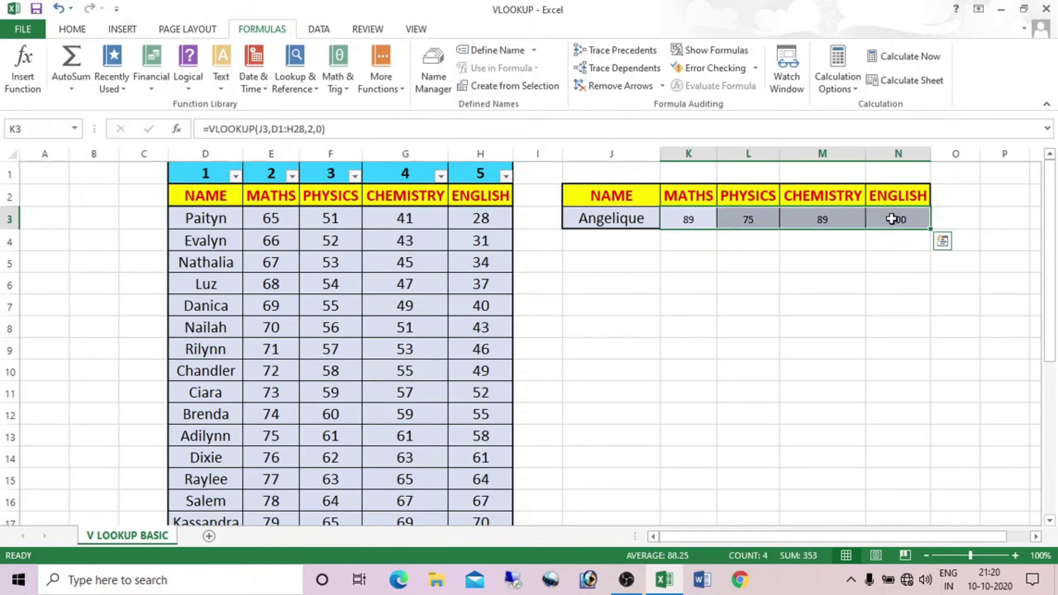
{"action": "key", "text": "Delete"}
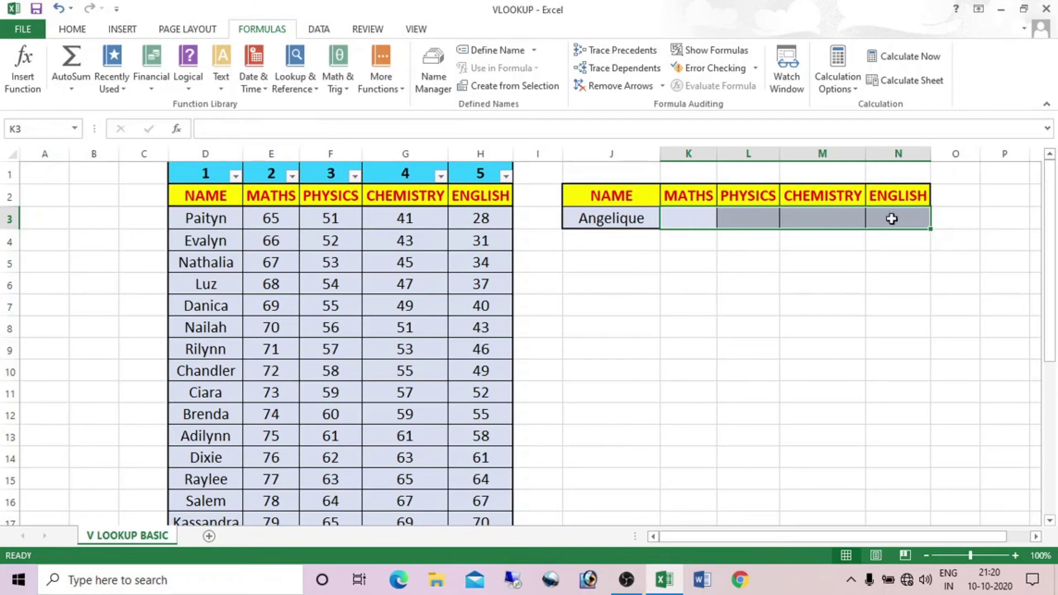
{"action": "left_click", "coordinate": [697, 222]}
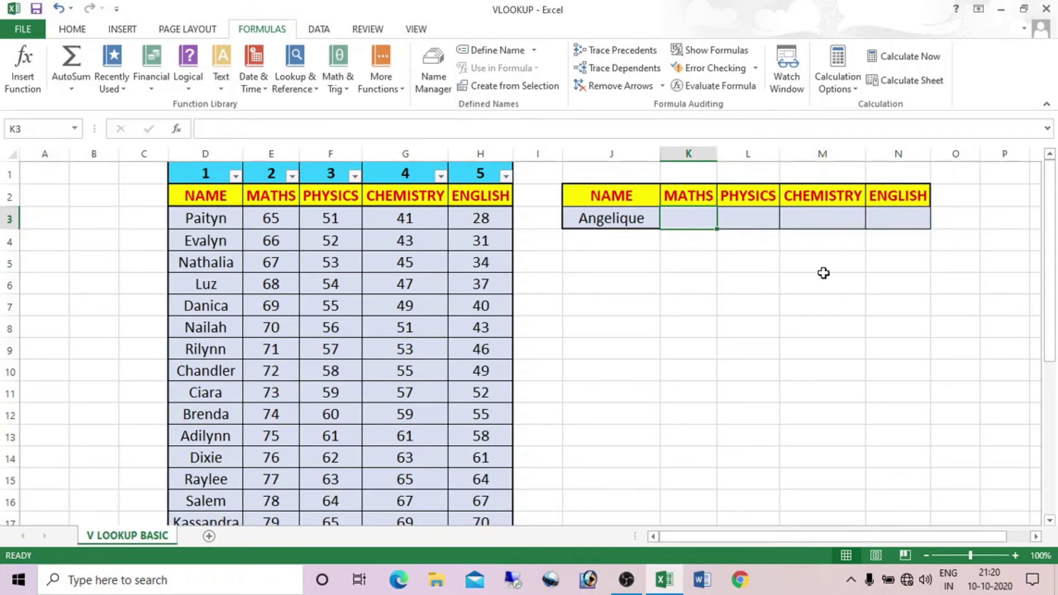
{"action": "left_click", "coordinate": [296, 135]}
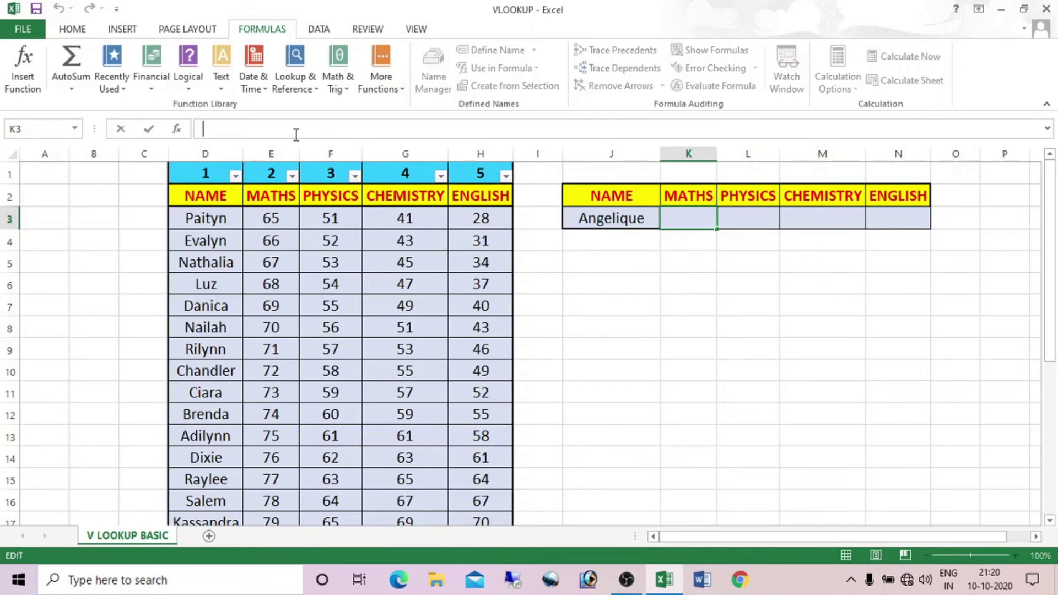
{"action": "type", "text": "=VLOO"}
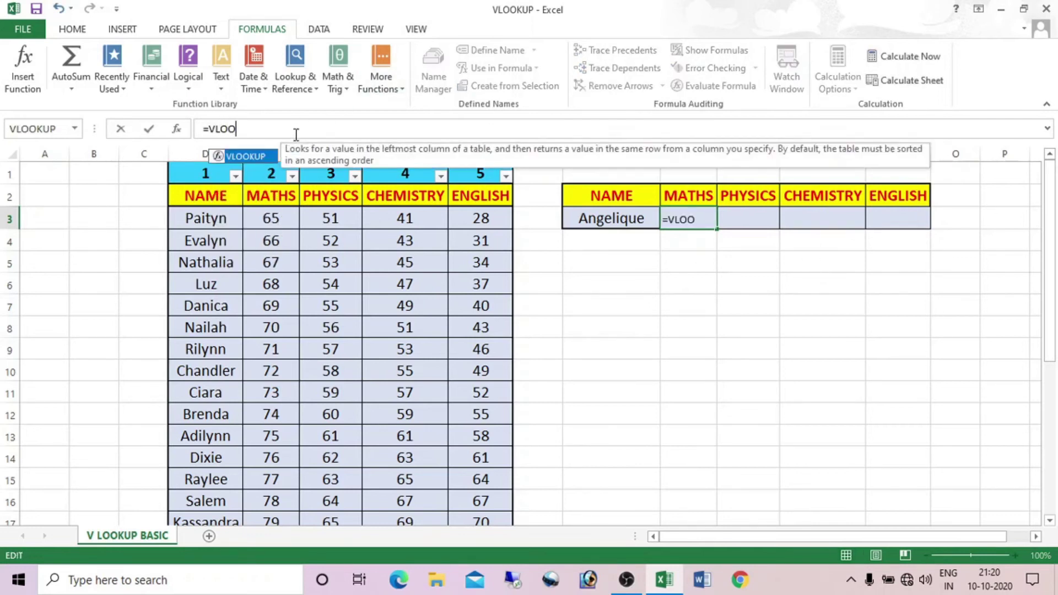
{"action": "key", "text": "Tab"}
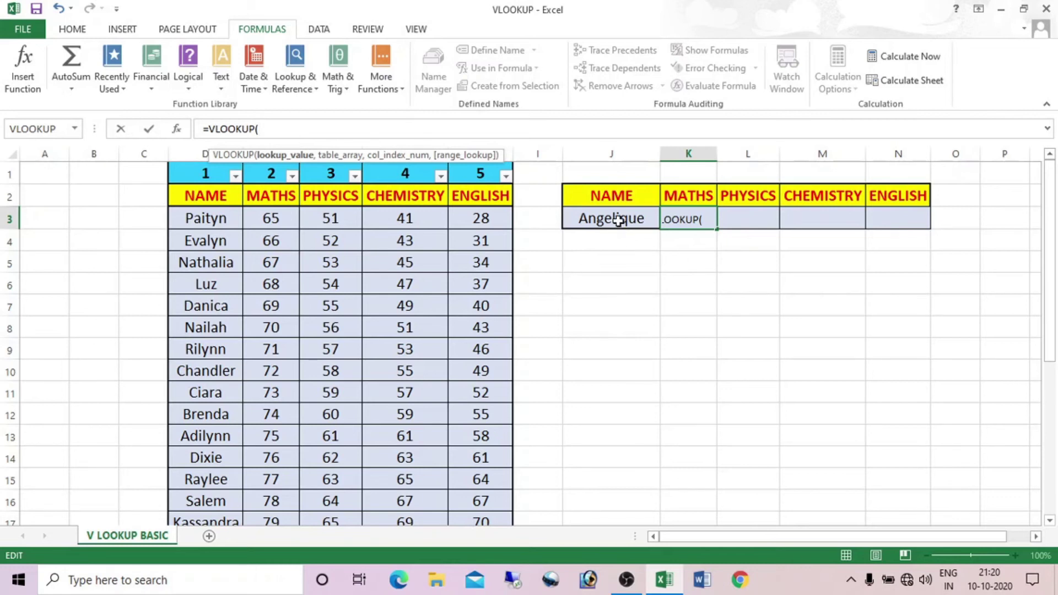
{"action": "left_click", "coordinate": [618, 220]}
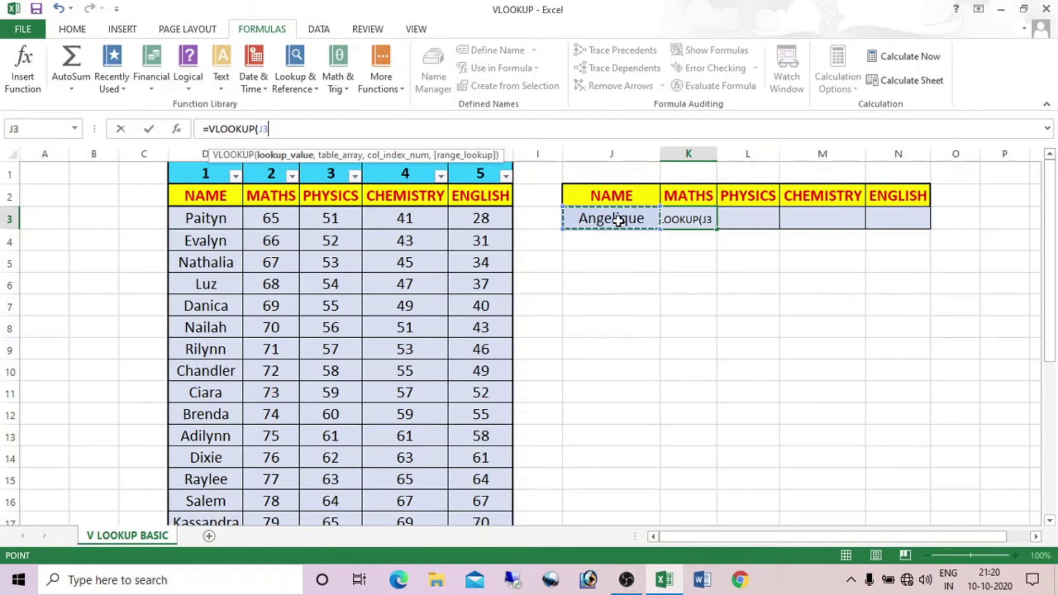
{"action": "type", "text": ","}
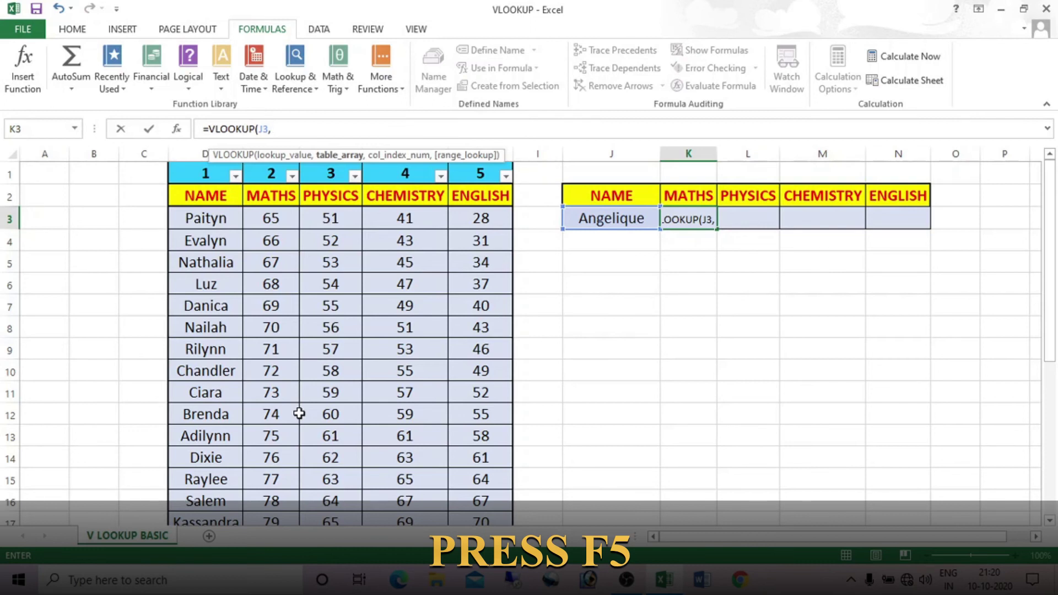
Complete the K3 formula with Table1 as table array, column index 2 and range lookup 0: =VLOOKUP(J3,Table1,2,0)
{"action": "key", "text": "F5"}
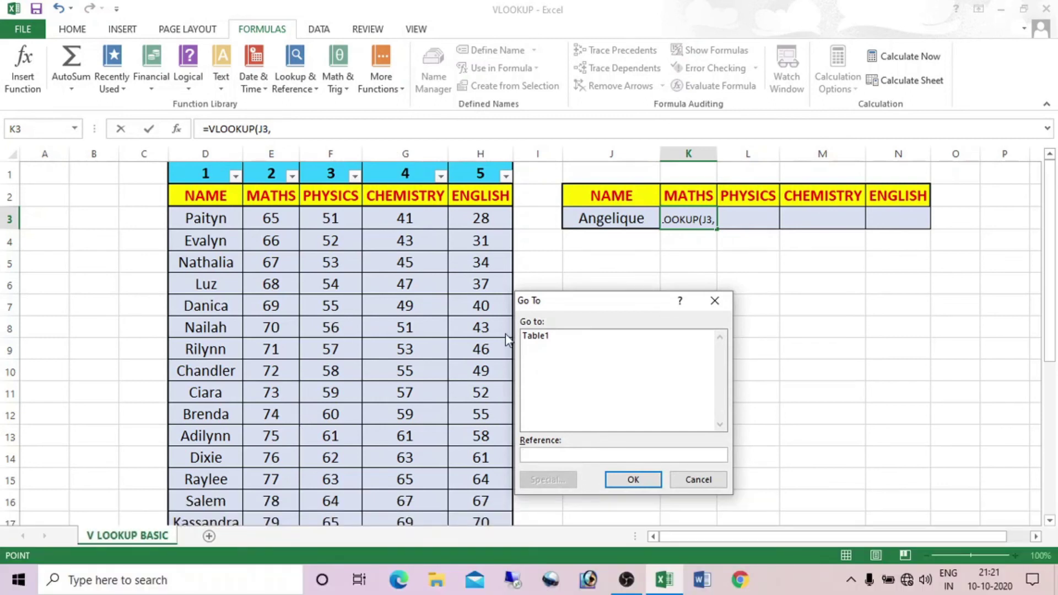
{"action": "left_click", "coordinate": [531, 337]}
{"action": "left_click", "coordinate": [639, 489]}
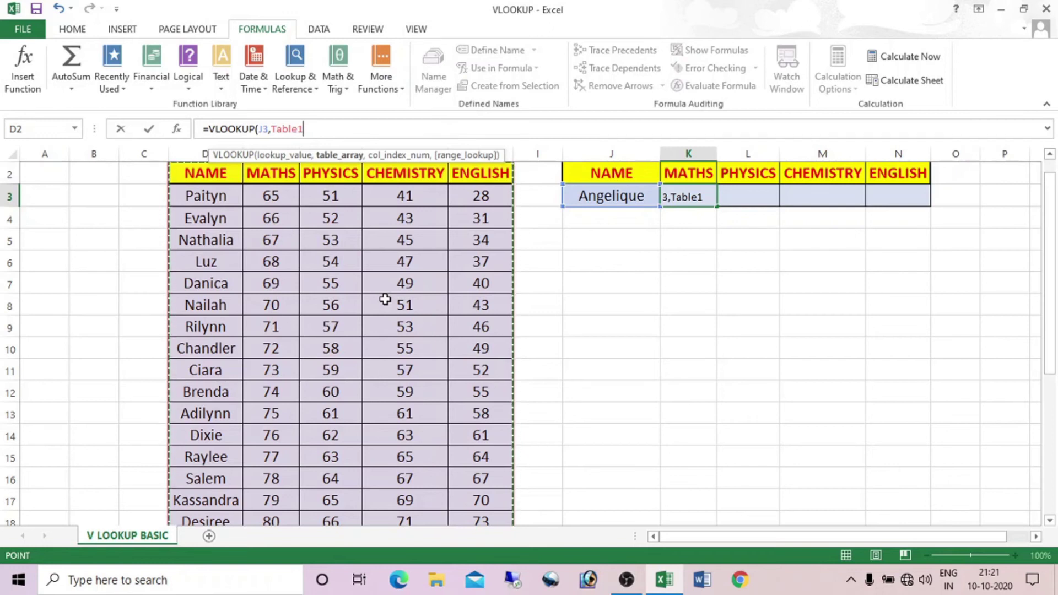
{"action": "type", "text": ","}
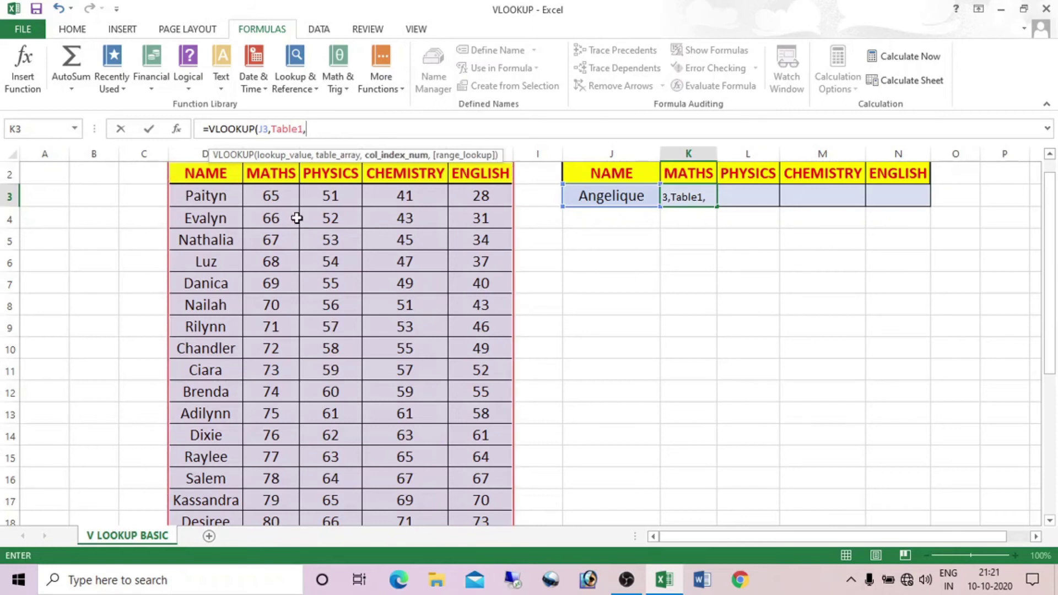
{"action": "type", "text": "2,0"}
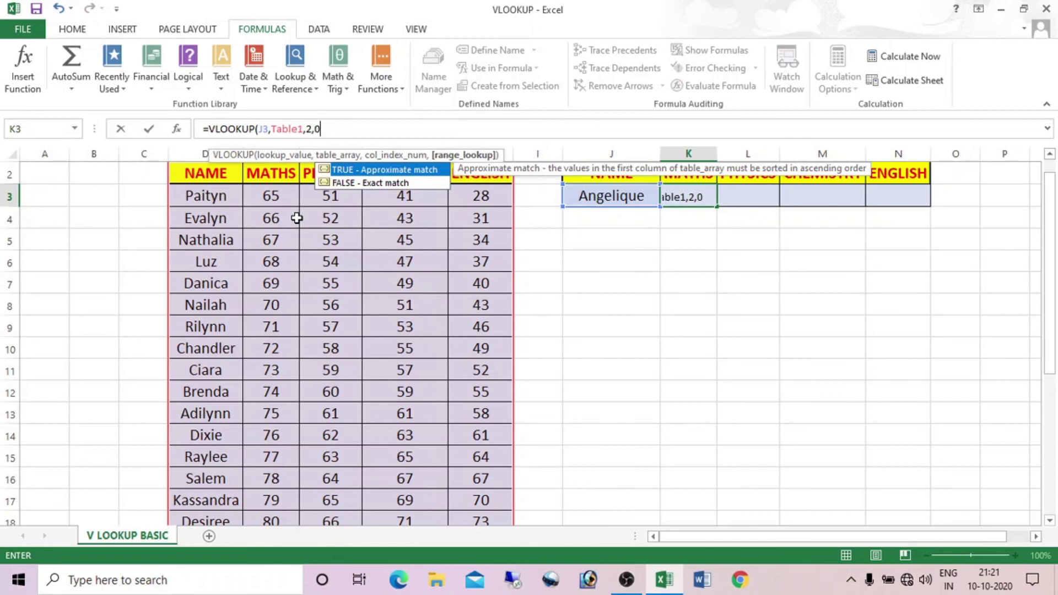
{"action": "type", "text": ")"}
{"action": "key", "text": "Return"}
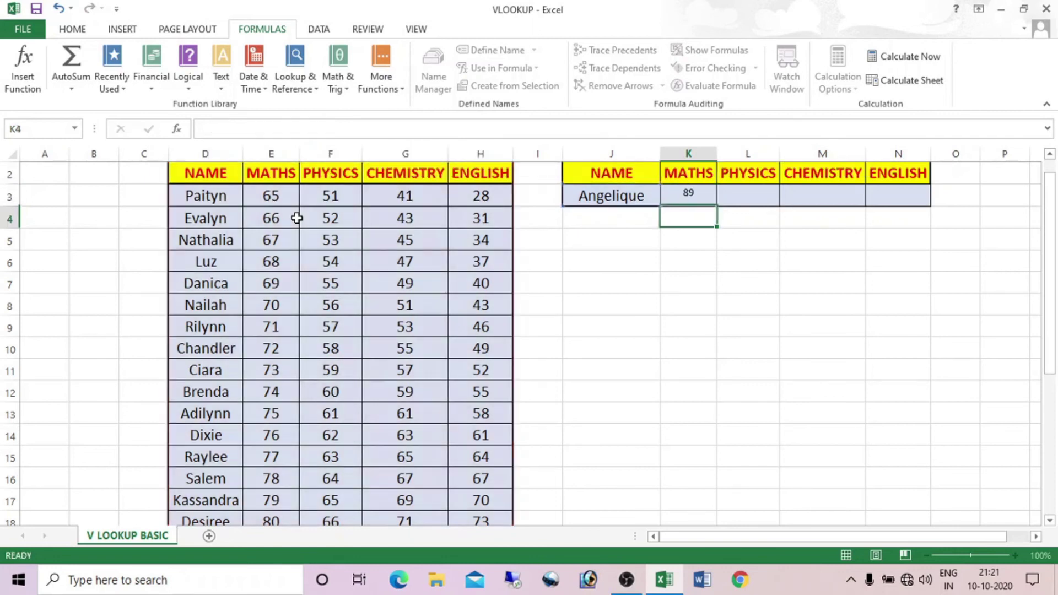
{"action": "left_click", "coordinate": [705, 203]}
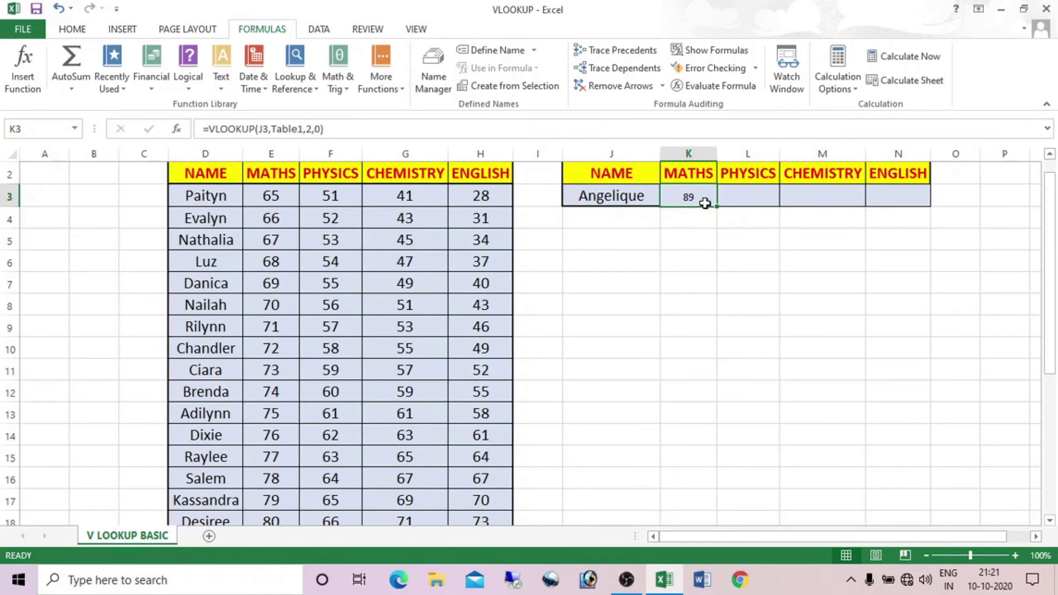
{"action": "left_click", "coordinate": [752, 197]}
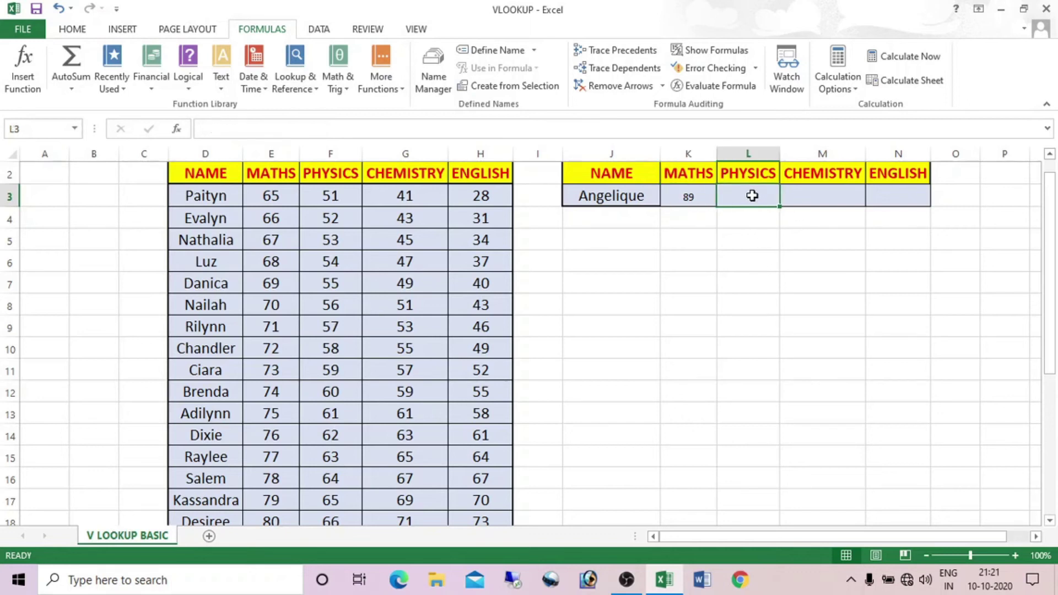
{"action": "left_click", "coordinate": [351, 126]}
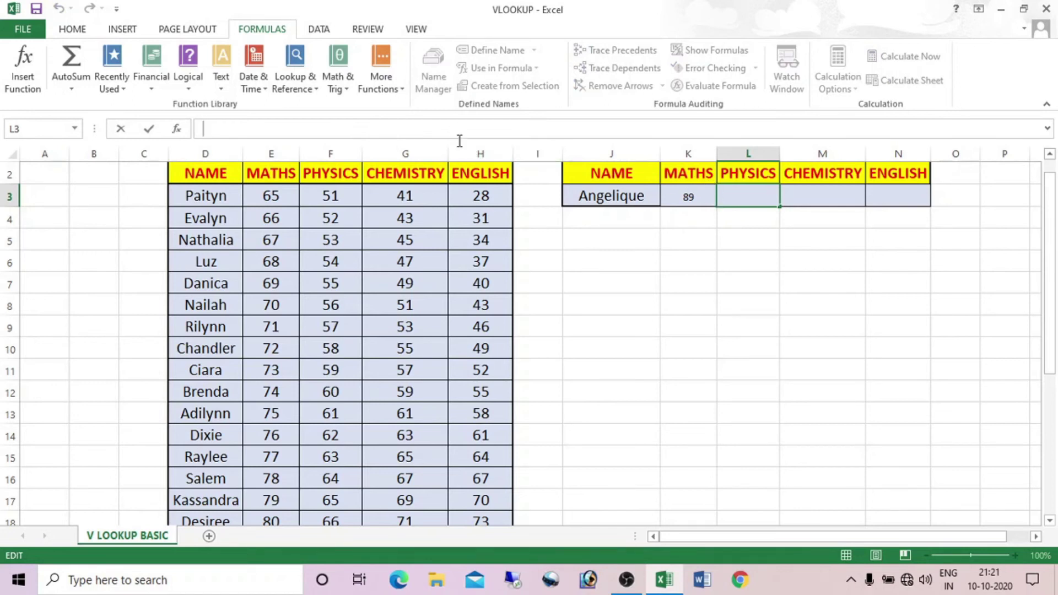
{"action": "left_click", "coordinate": [704, 197]}
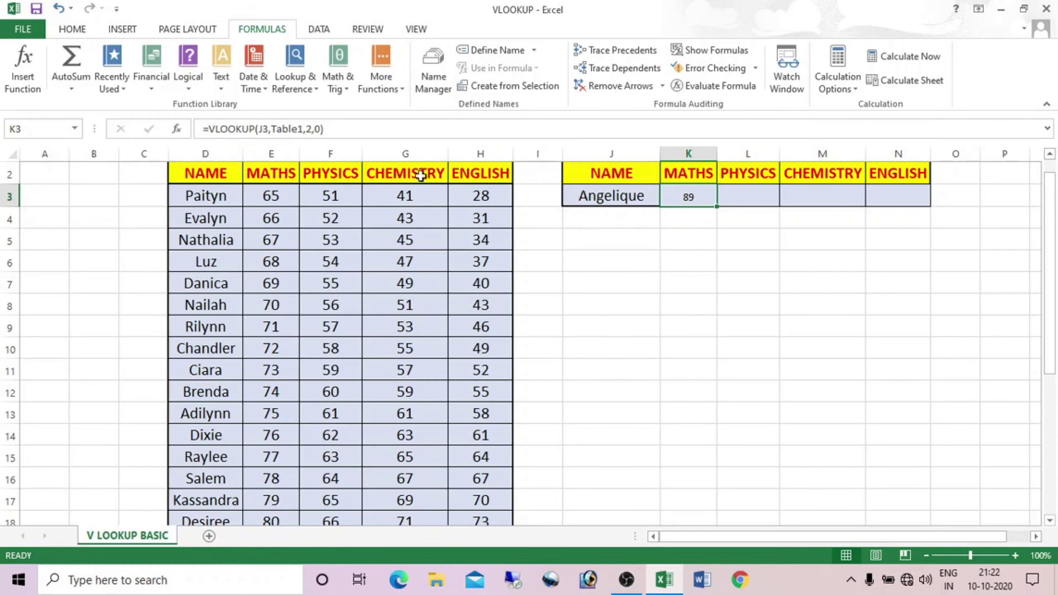
{"action": "left_click", "coordinate": [613, 196]}
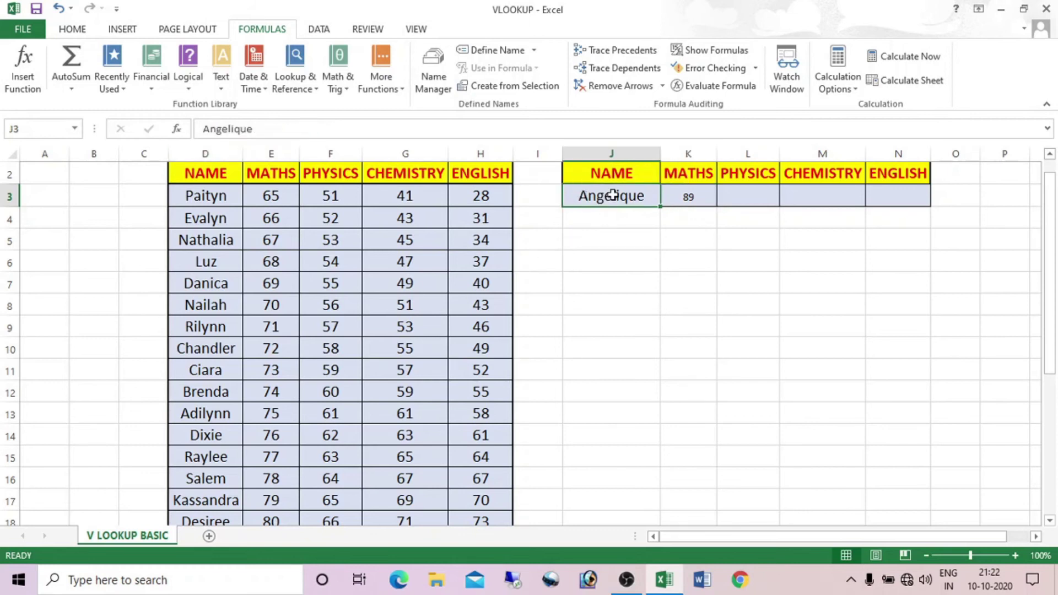
{"action": "left_click", "coordinate": [690, 200]}
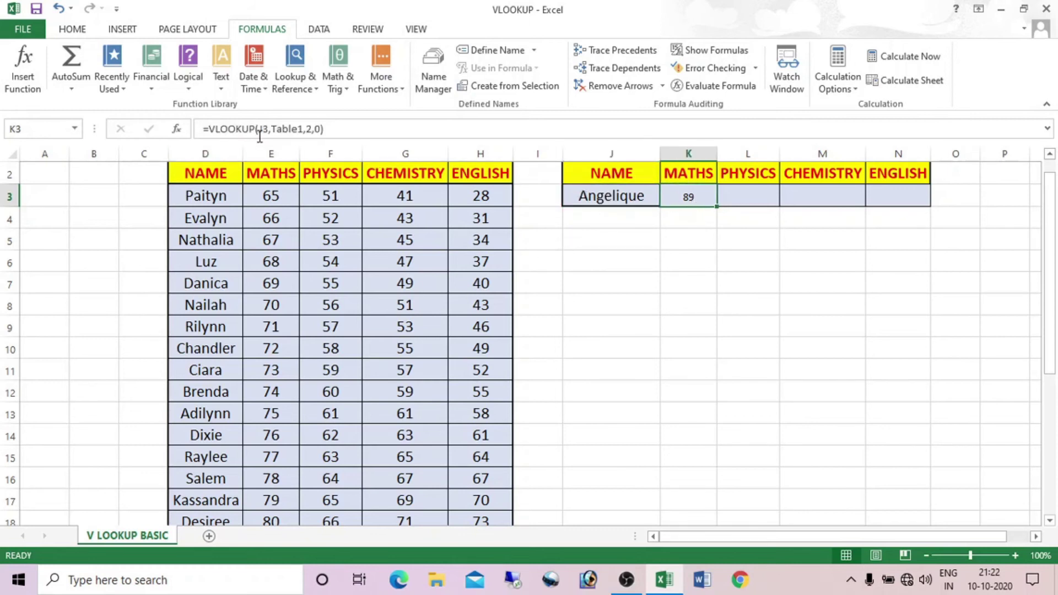
Begin a VLOOKUP formula in the Physics result cell L3 with J3 as the lookup value
{"action": "left_click", "coordinate": [735, 197]}
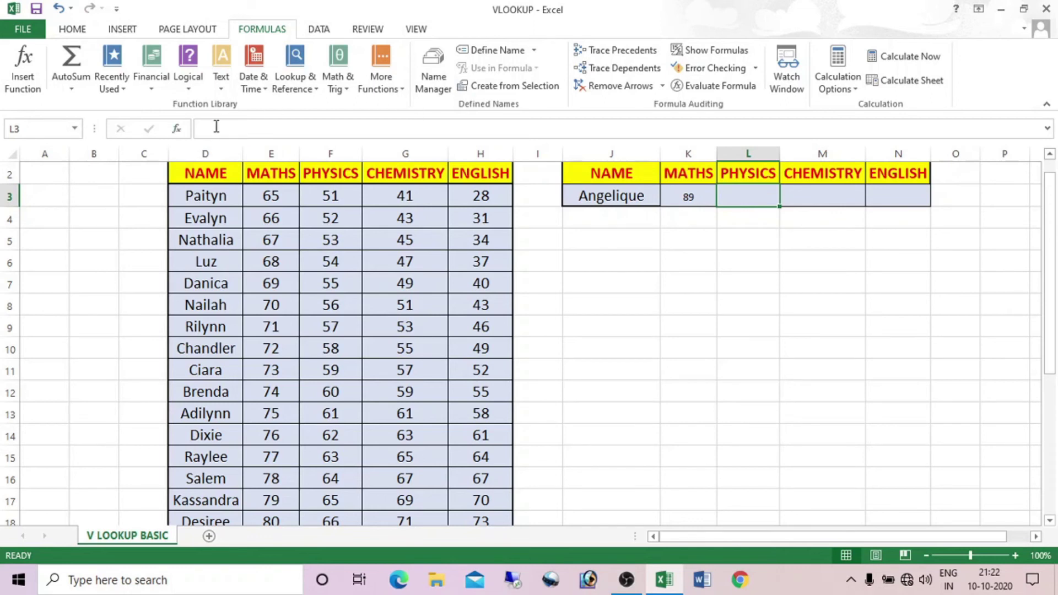
{"action": "type", "text": "=VLOO"}
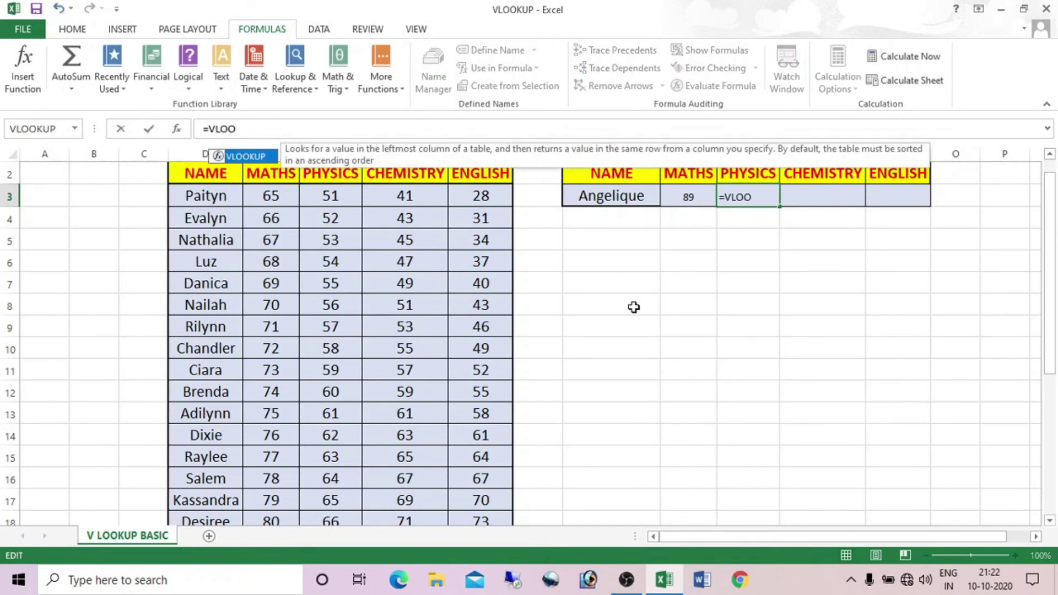
{"action": "key", "text": "Tab"}
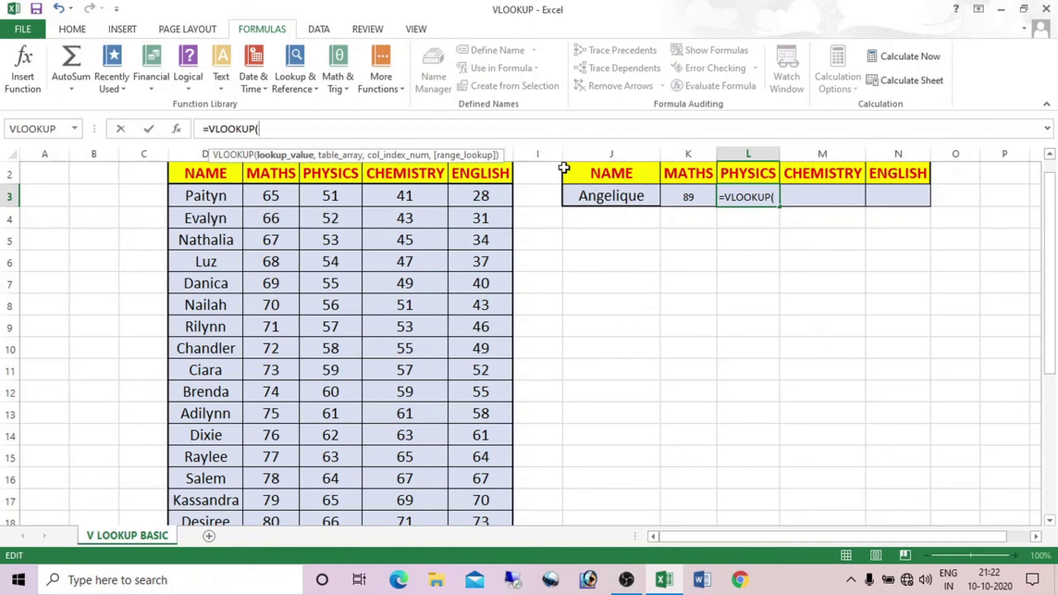
{"action": "left_click", "coordinate": [609, 197]}
{"action": "type", "text": ","}
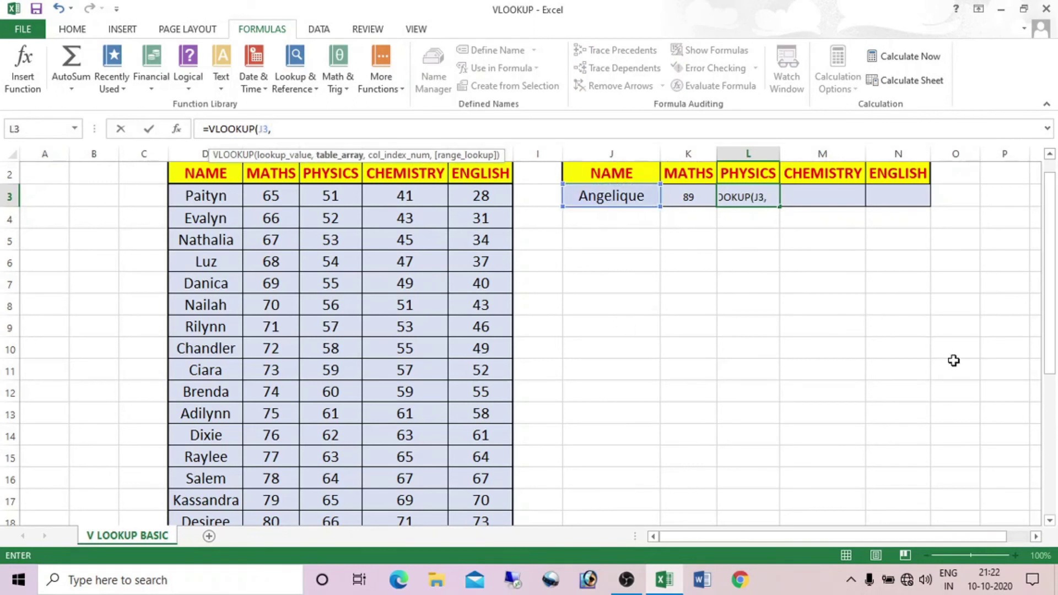
Complete the L3 formula with Table1 as table array, column index 3 and range lookup 0: =VLOOKUP(J3,Table1,3,0)
{"action": "key", "text": "F5"}
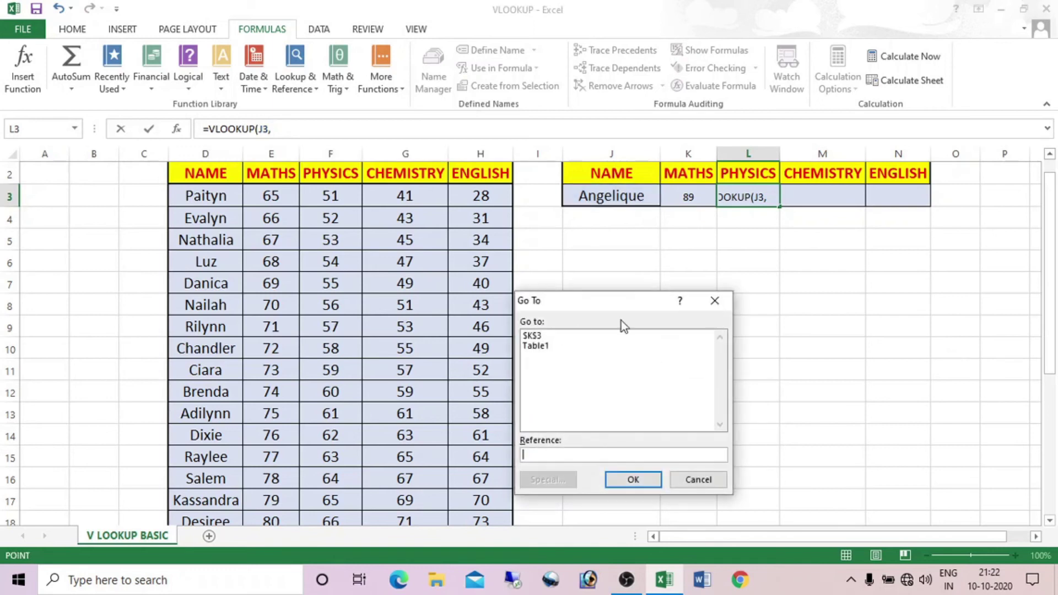
{"action": "left_click", "coordinate": [533, 346]}
{"action": "left_click", "coordinate": [646, 479]}
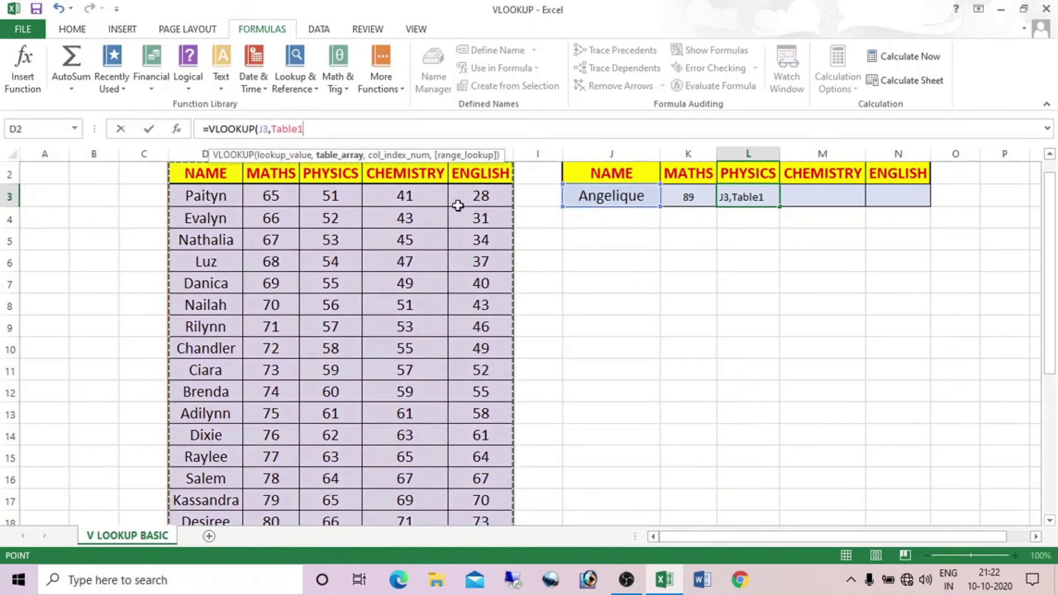
{"action": "type", "text": ",3,0)"}
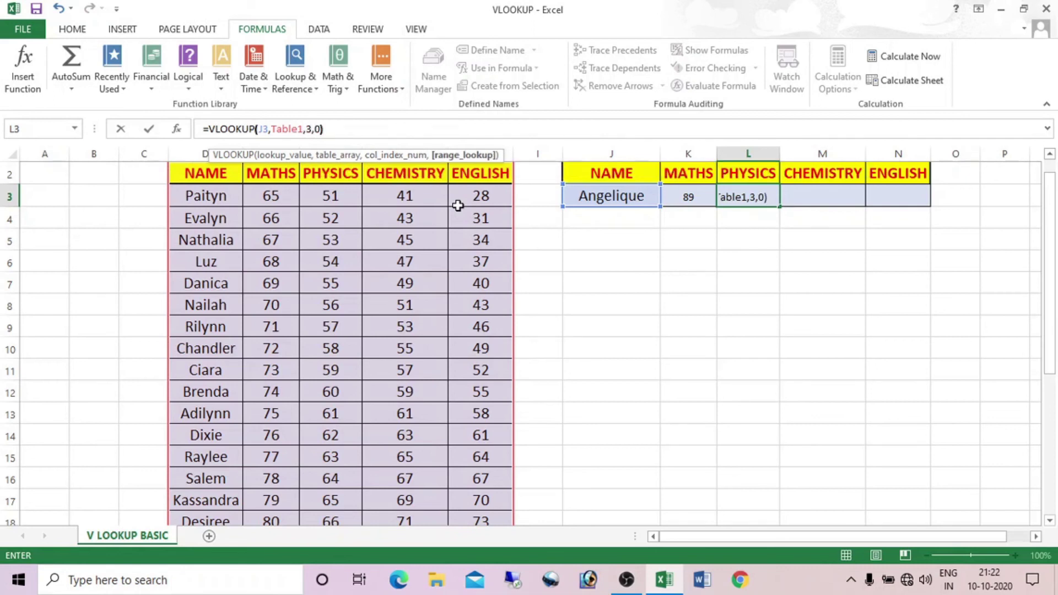
{"action": "key", "text": "Return"}
Begin a VLOOKUP formula in the Chemistry result cell M3 with J3 as the lookup value
{"action": "left_click", "coordinate": [792, 205]}
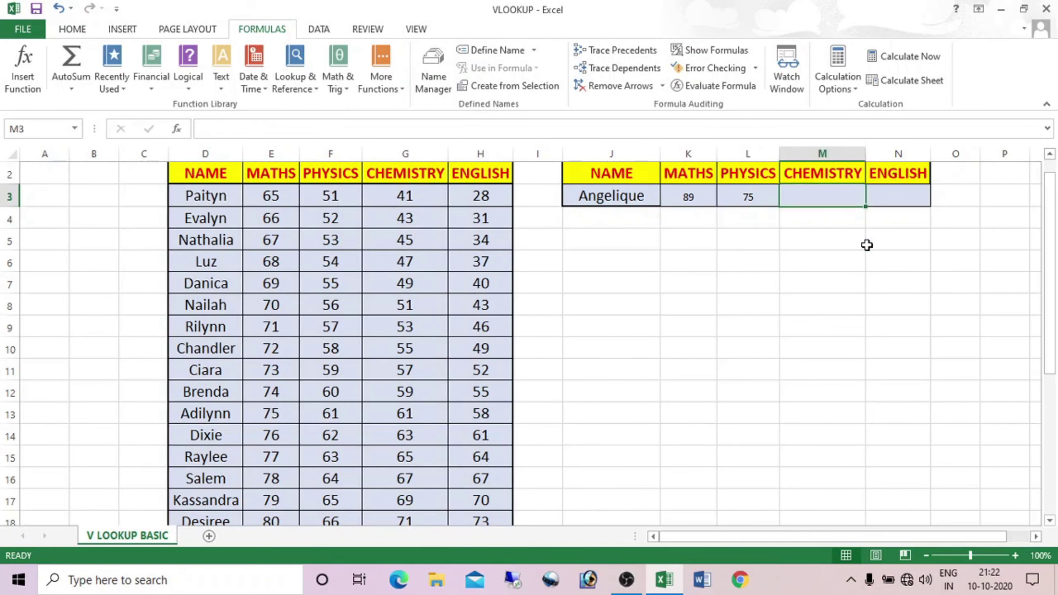
{"action": "left_click", "coordinate": [299, 126]}
{"action": "type", "text": "=VLOO"}
{"action": "key", "text": "Tab"}
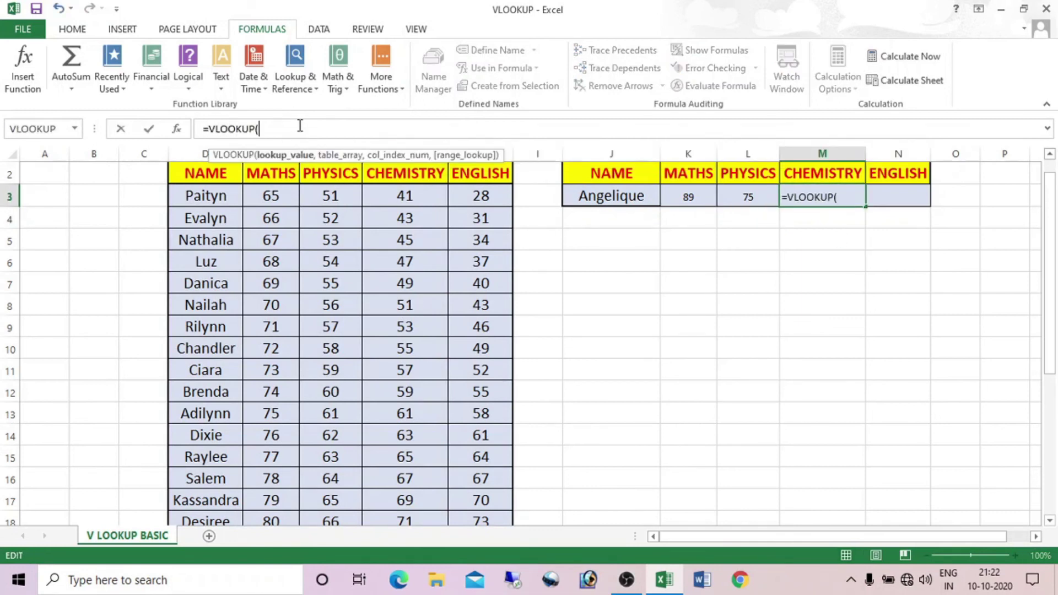
{"action": "left_click", "coordinate": [634, 199]}
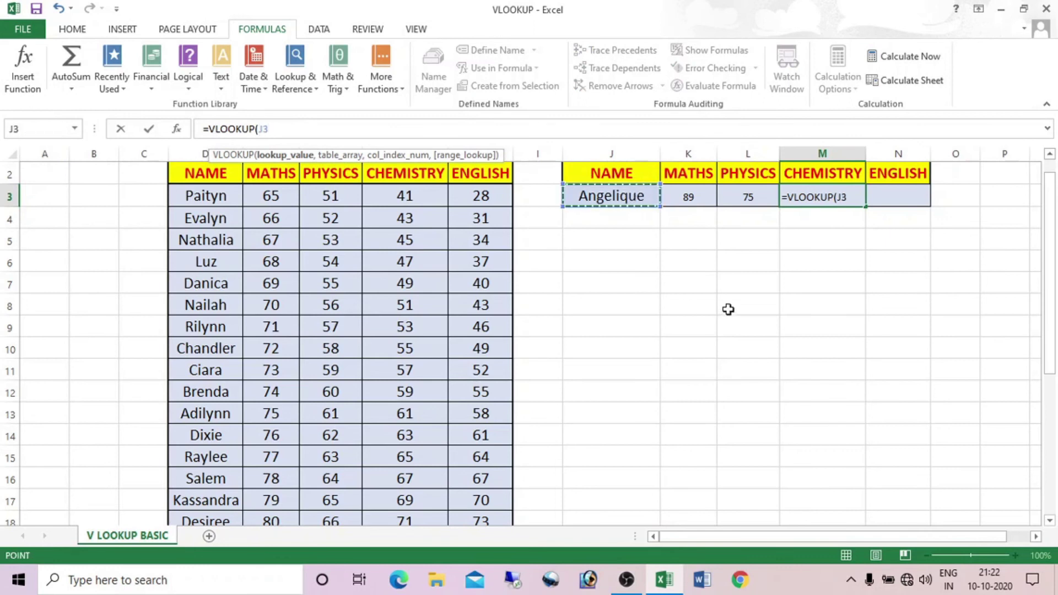
{"action": "type", "text": ","}
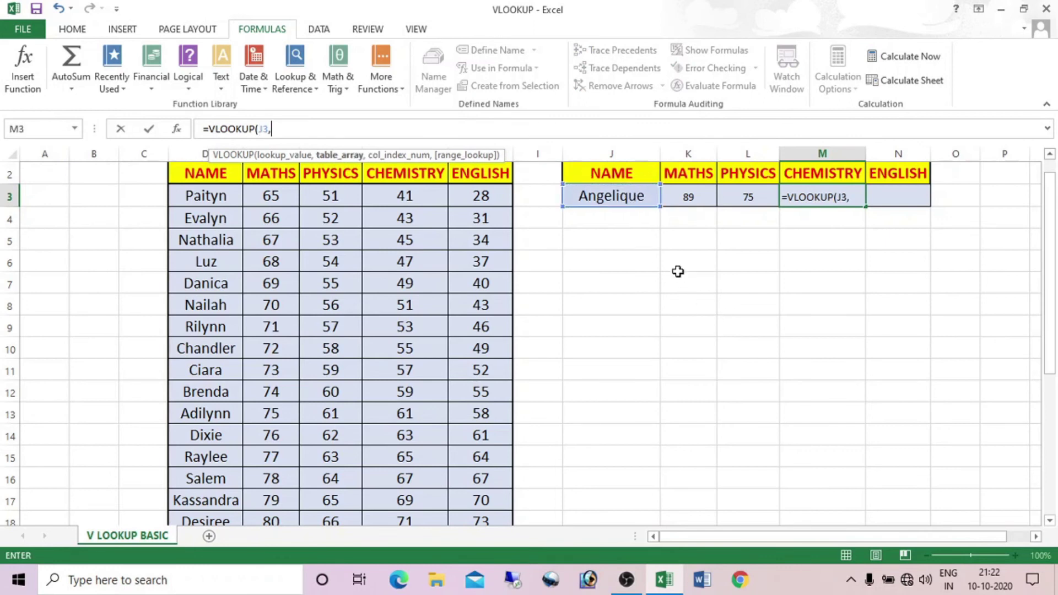
Complete the M3 formula with Table1 as table array, column index 4 and range lookup 0: =VLOOKUP(J3,Table1,4,0)
{"action": "key", "text": "F5"}
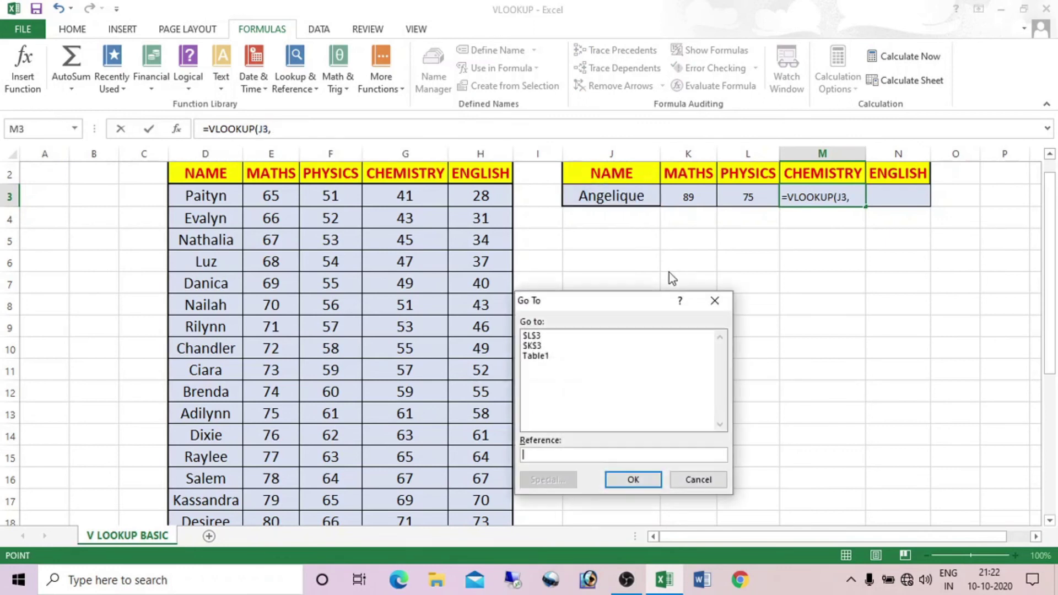
{"action": "left_click", "coordinate": [536, 355]}
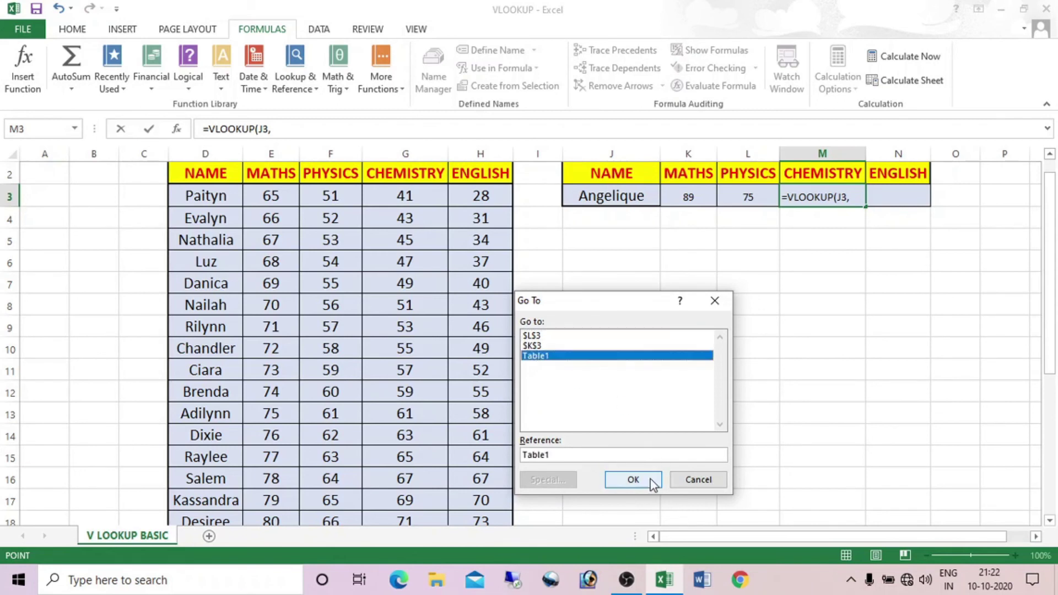
{"action": "left_click", "coordinate": [633, 479]}
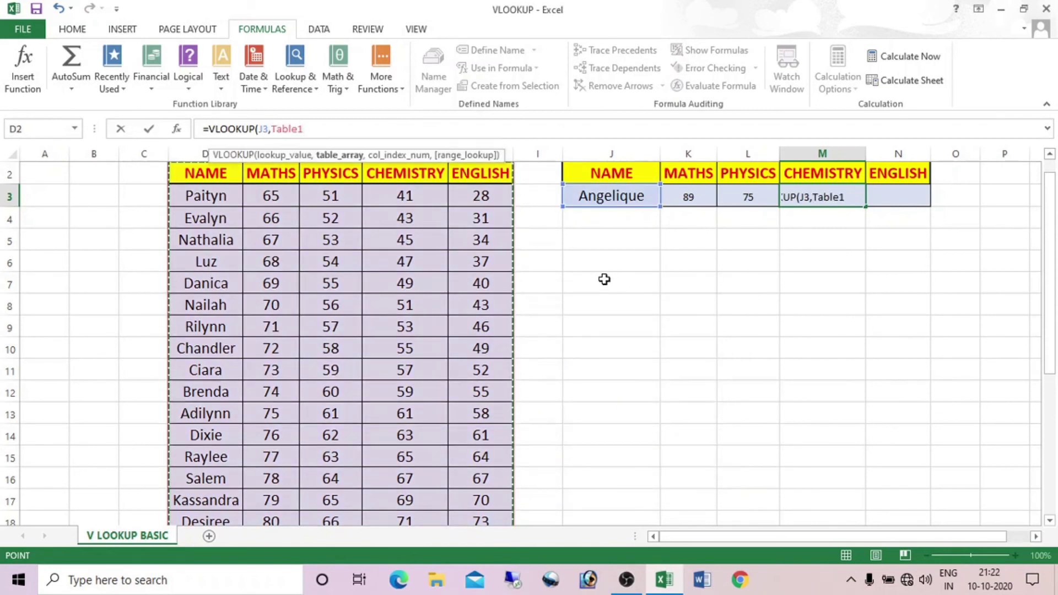
{"action": "type", "text": ","}
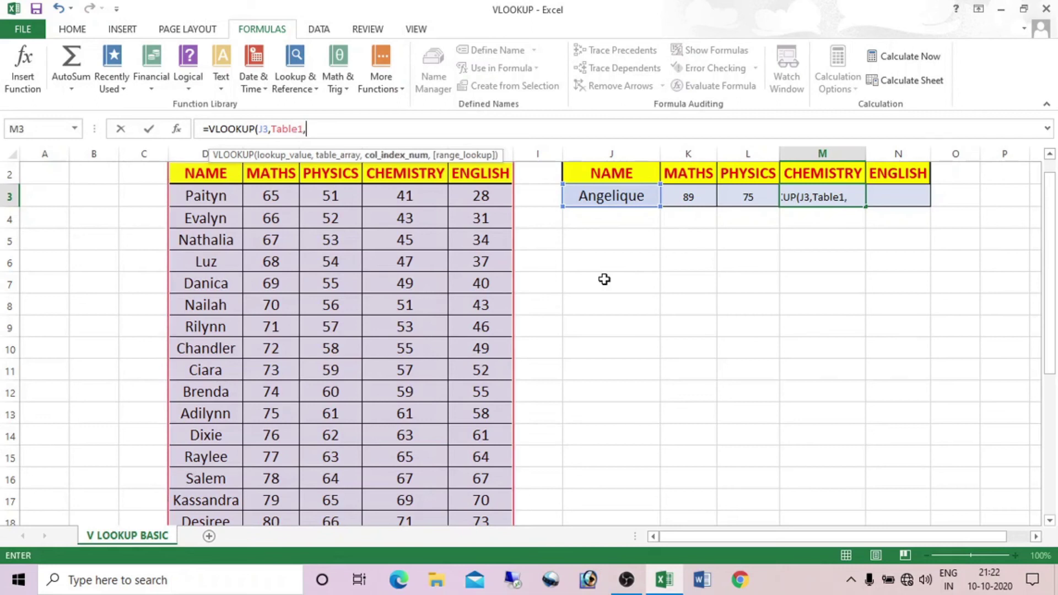
{"action": "type", "text": "4,0"}
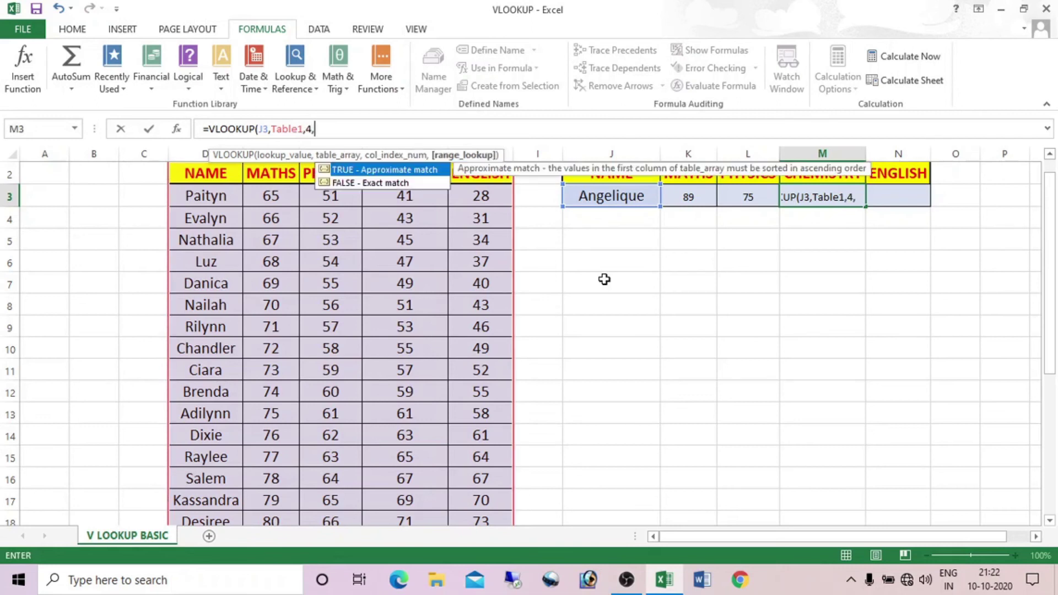
{"action": "type", "text": ")"}
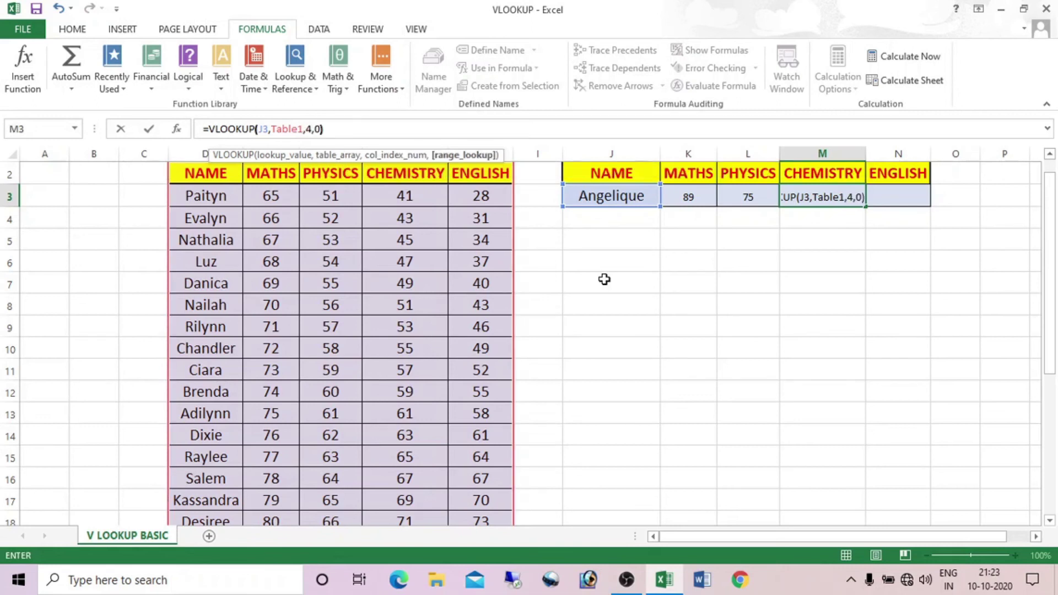
{"action": "key", "text": "Return"}
Begin a VLOOKUP formula in the English result cell N3 with J3 as the lookup value
{"action": "left_click", "coordinate": [927, 198]}
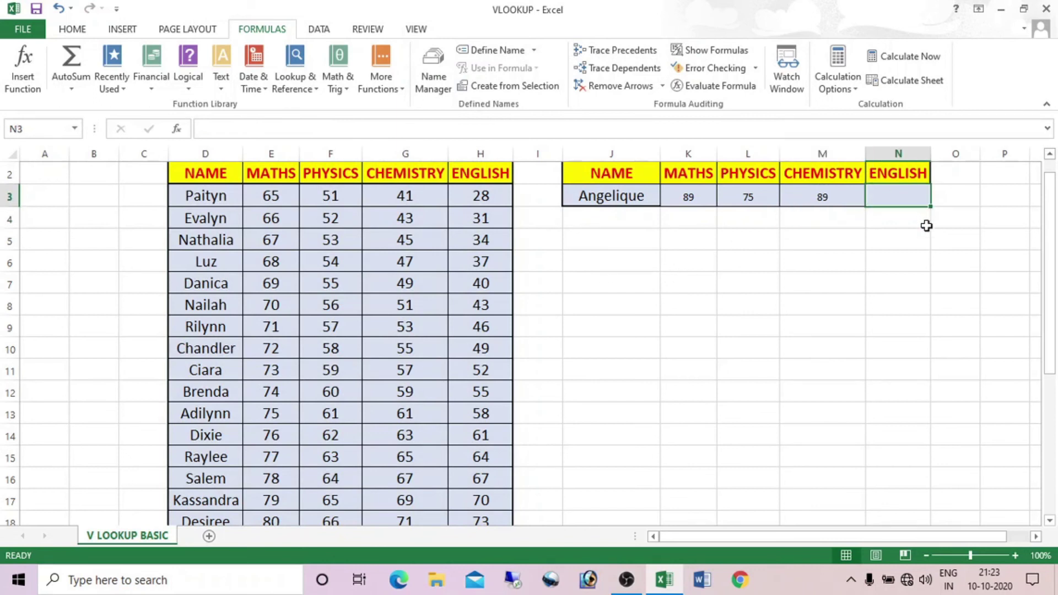
{"action": "type", "text": "=vlookup"}
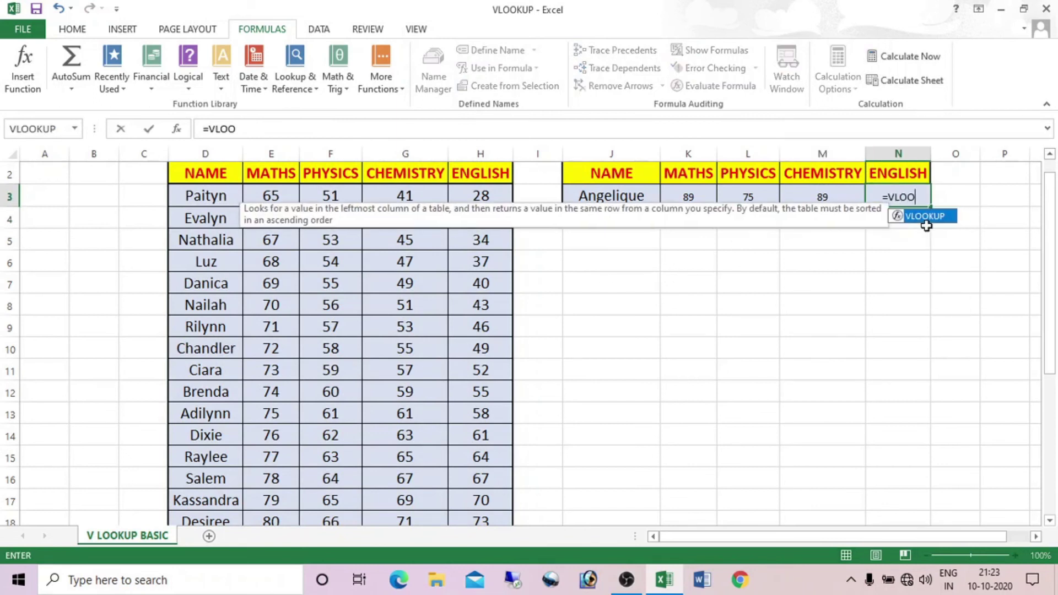
{"action": "key", "text": "Tab"}
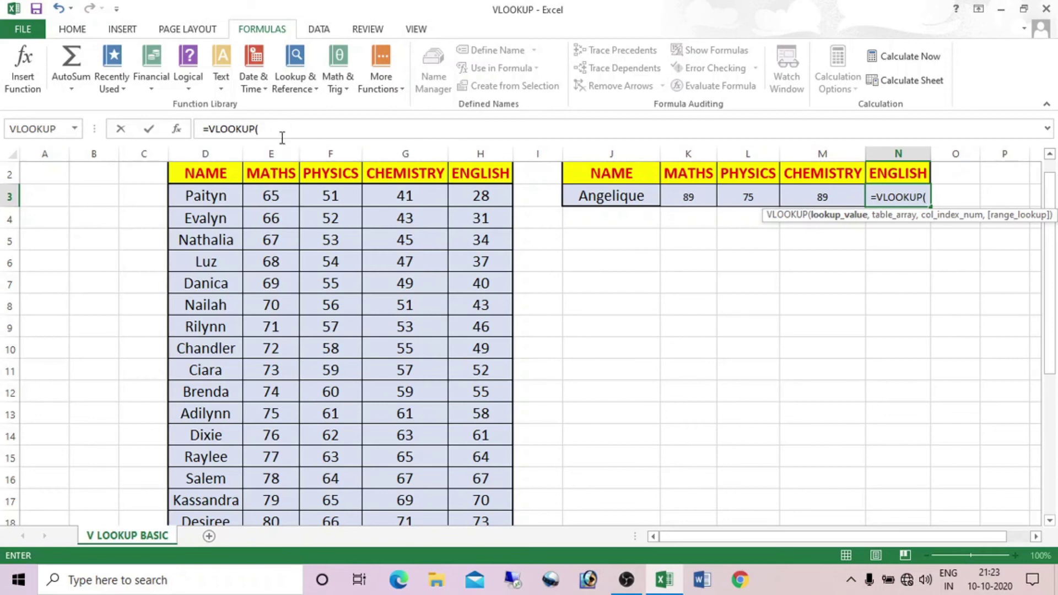
{"action": "left_click", "coordinate": [616, 206]}
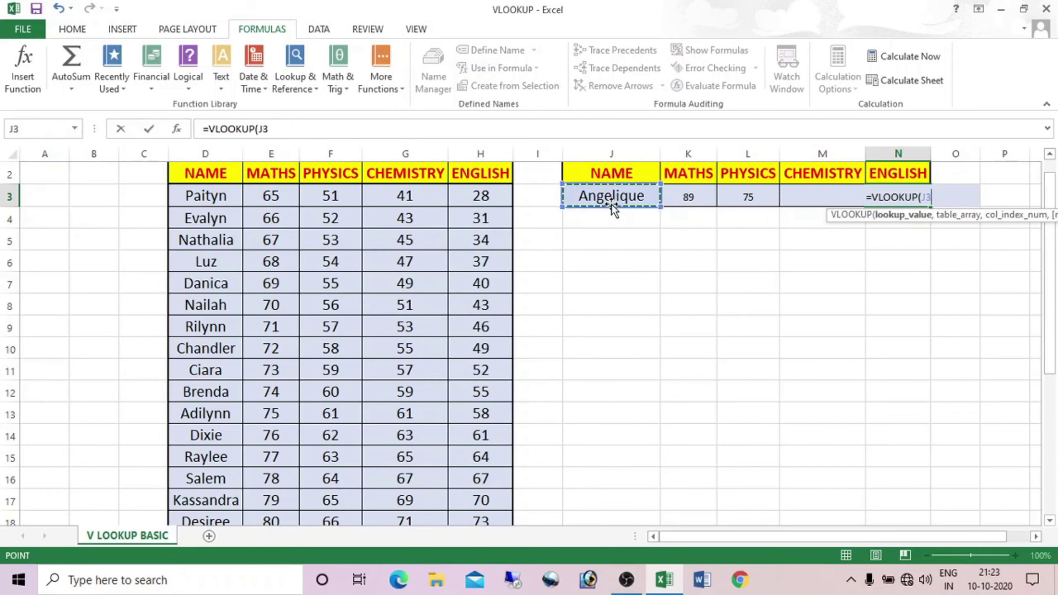
{"action": "type", "text": ","}
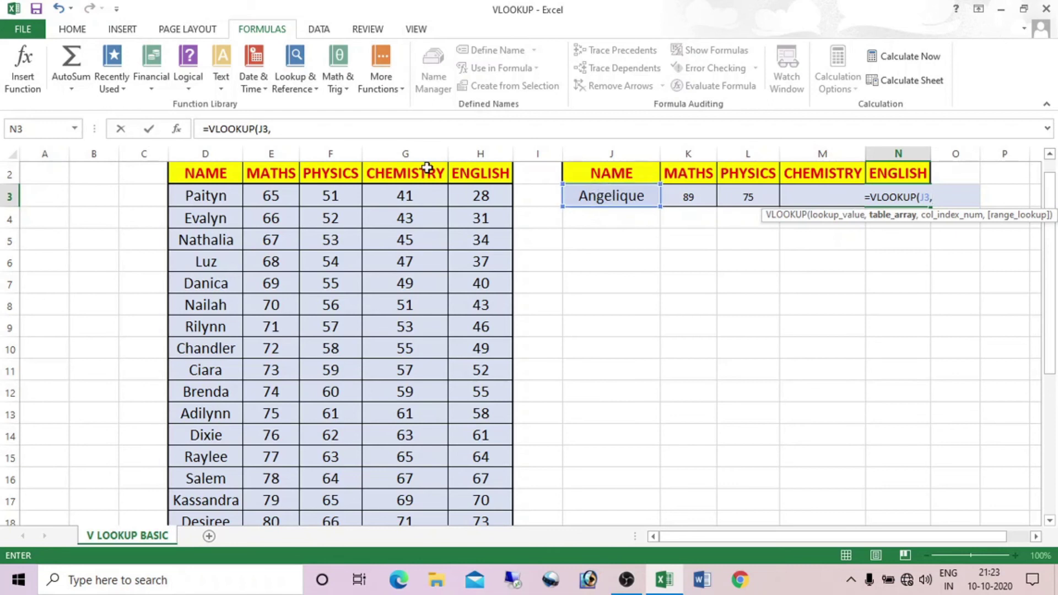
{"action": "key", "text": "F5"}
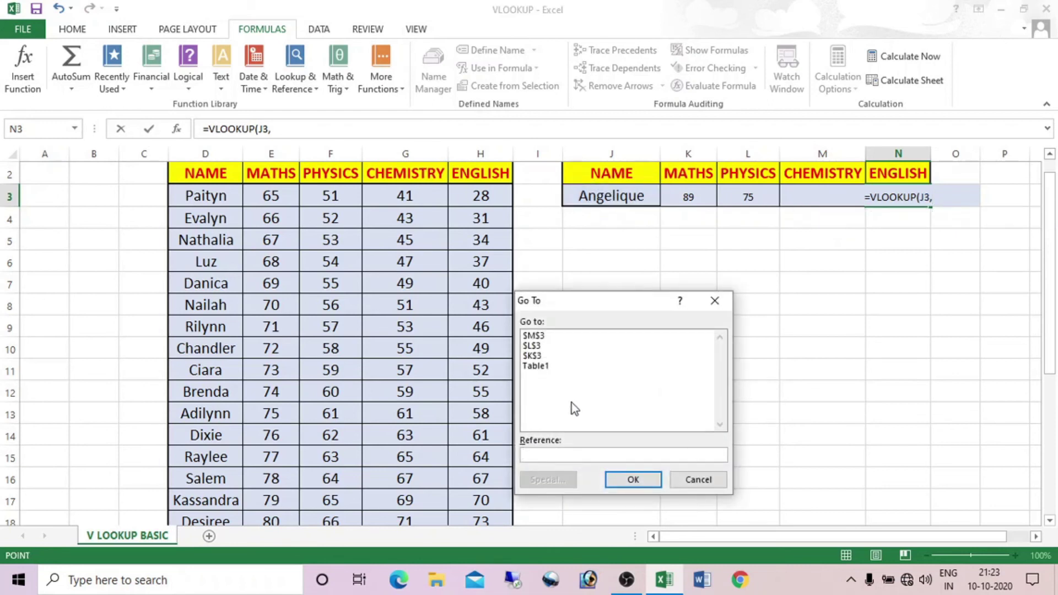
{"action": "left_click", "coordinate": [697, 478]}
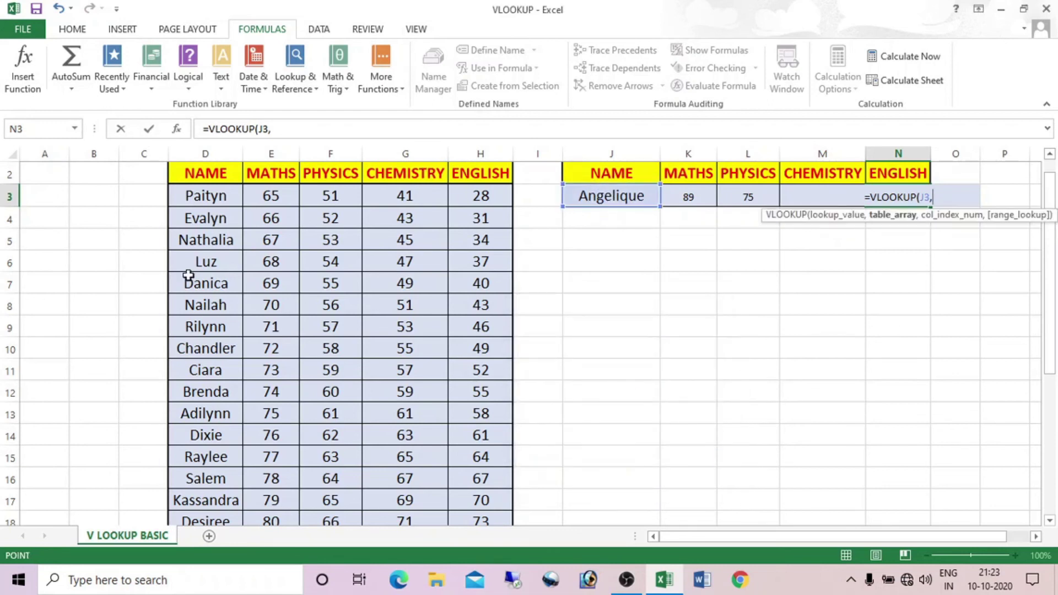
{"action": "left_click", "coordinate": [80, 129]}
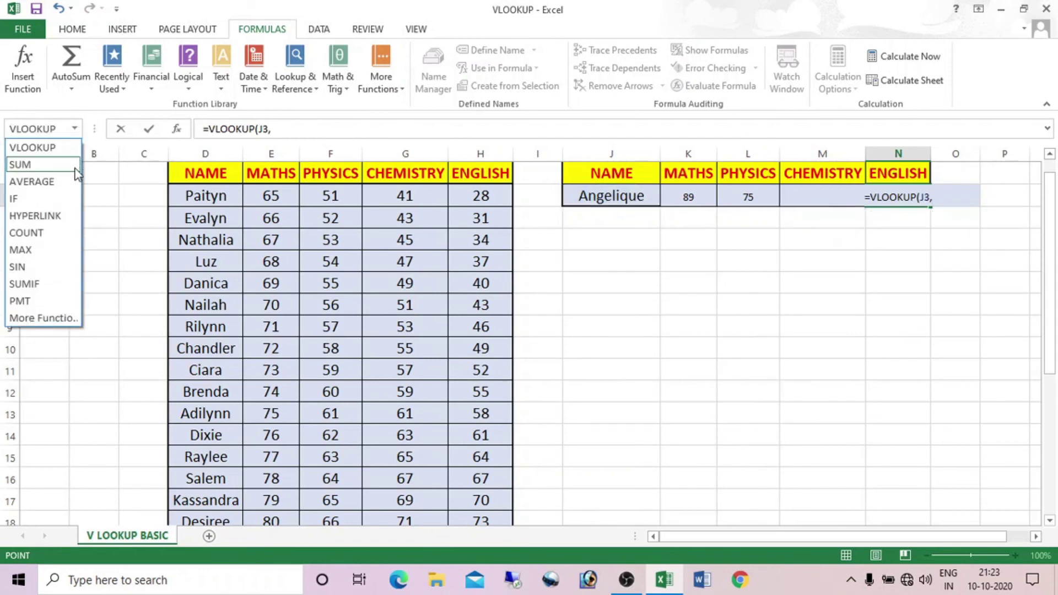
{"action": "left_click", "coordinate": [662, 316]}
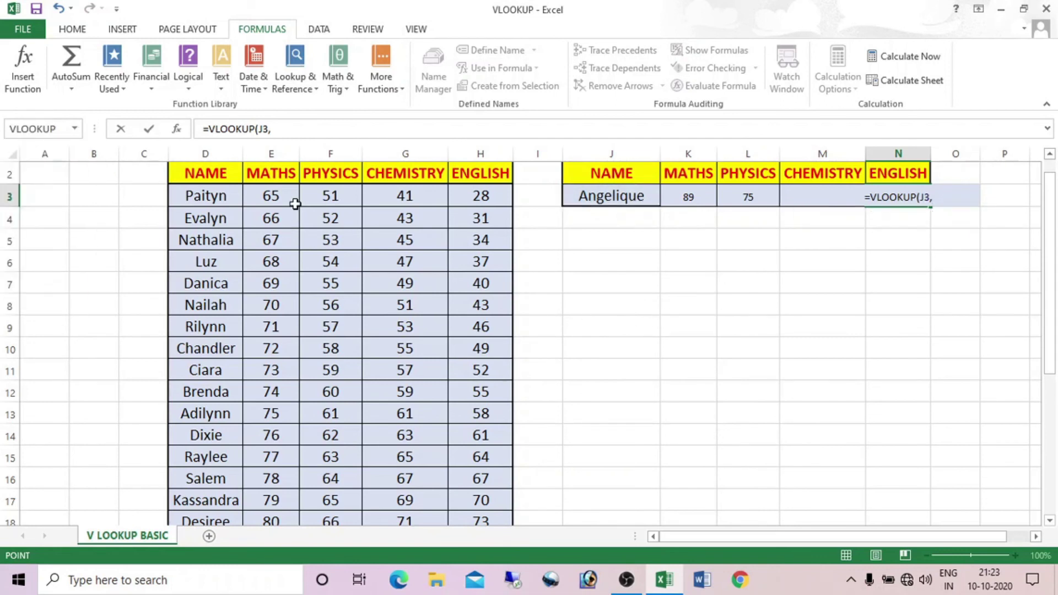
Complete the N3 formula with Table1 as table array, column index 5 and range lookup 0: =VLOOKUP(J3,Table1,5,0)
{"action": "left_click", "coordinate": [280, 127]}
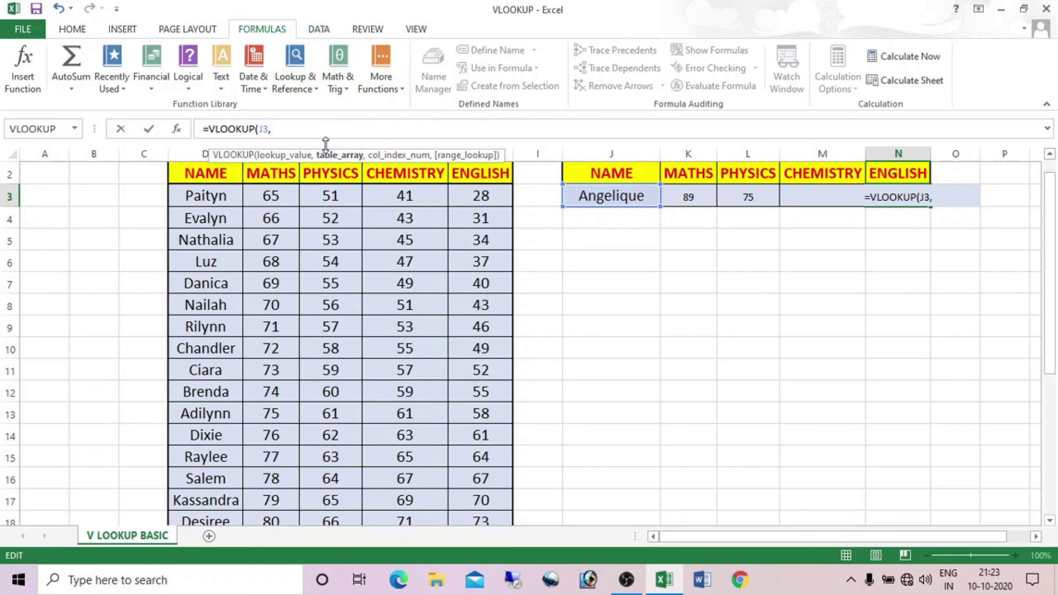
{"action": "key", "text": "F5"}
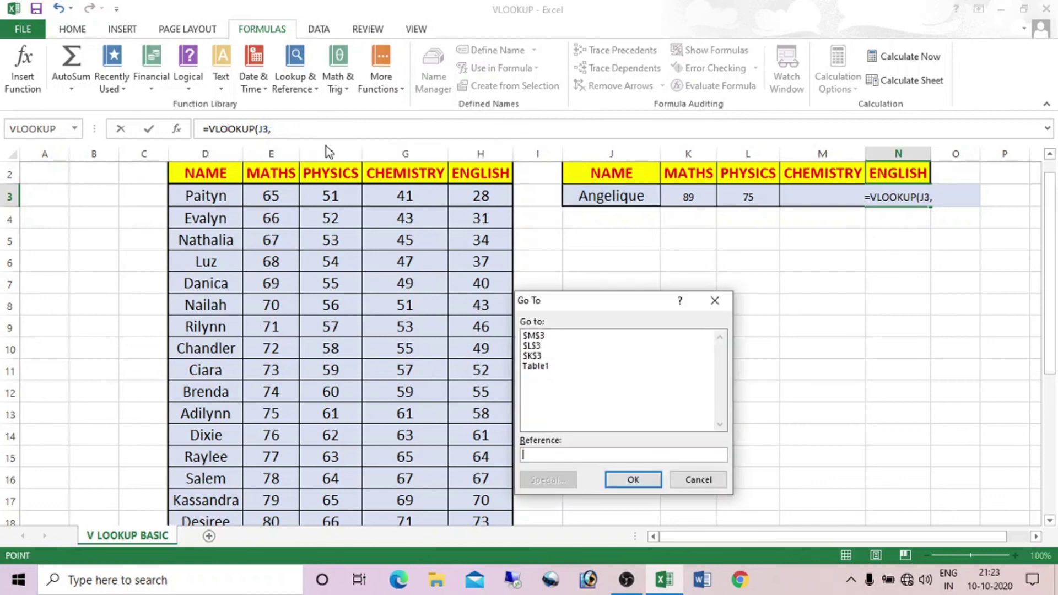
{"action": "left_click", "coordinate": [537, 366]}
{"action": "left_click", "coordinate": [632, 480]}
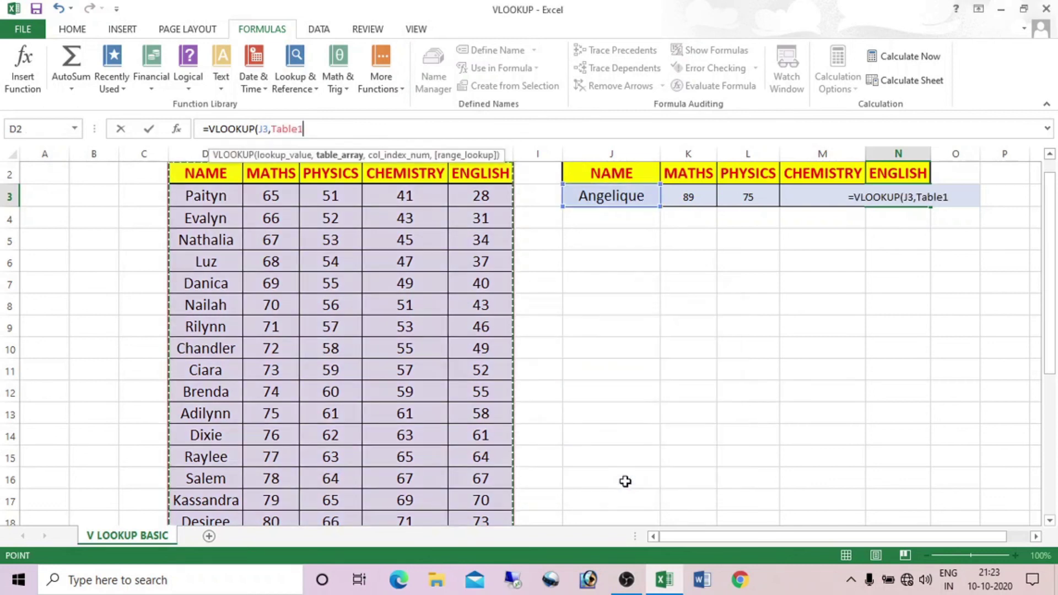
{"action": "type", "text": ","}
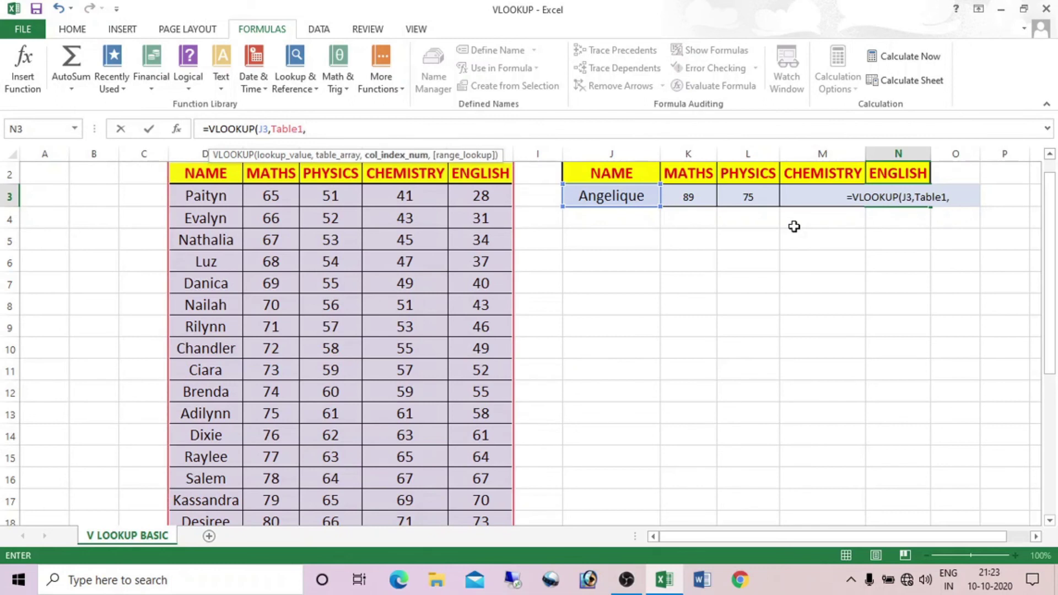
{"action": "type", "text": "5,0"}
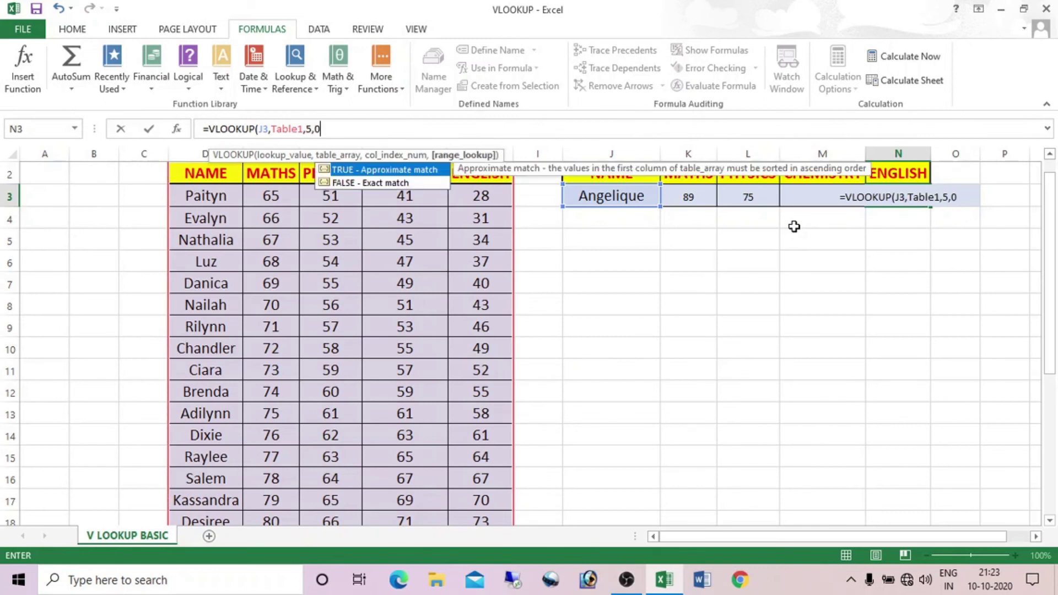
{"action": "type", "text": ")"}
{"action": "key", "text": "Return"}
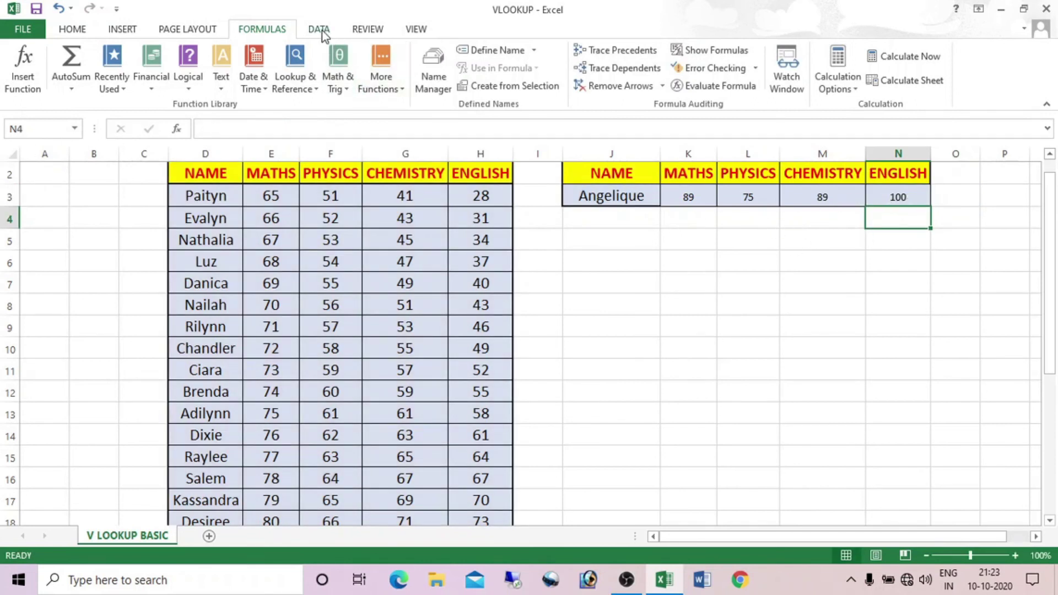
Check the Table1 entry in the Name Manager and in the workbook's list of defined names
{"action": "left_click", "coordinate": [433, 69]}
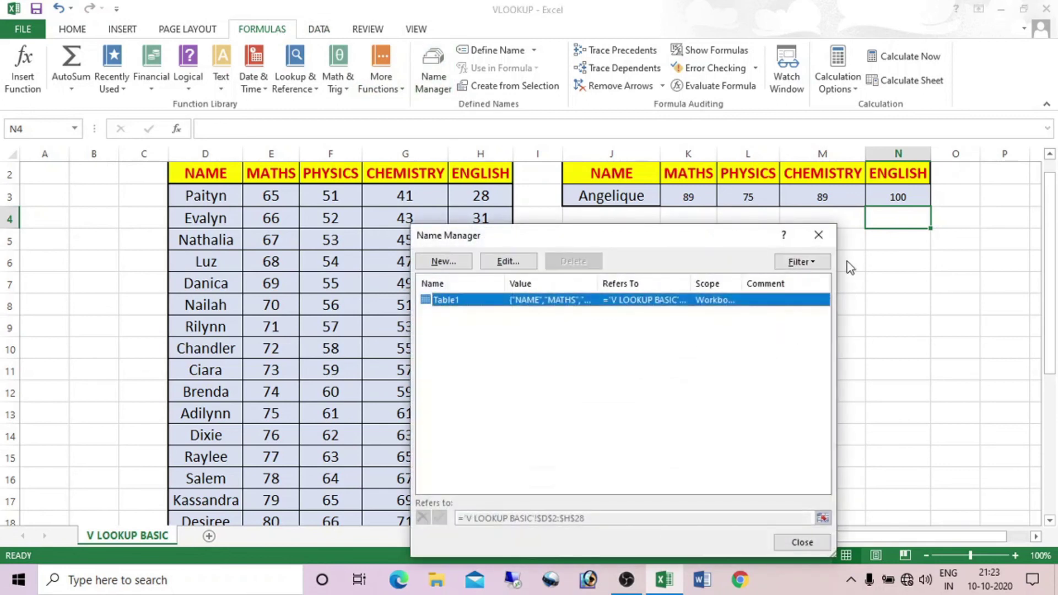
{"action": "left_click", "coordinate": [819, 236]}
{"action": "left_click", "coordinate": [74, 129]}
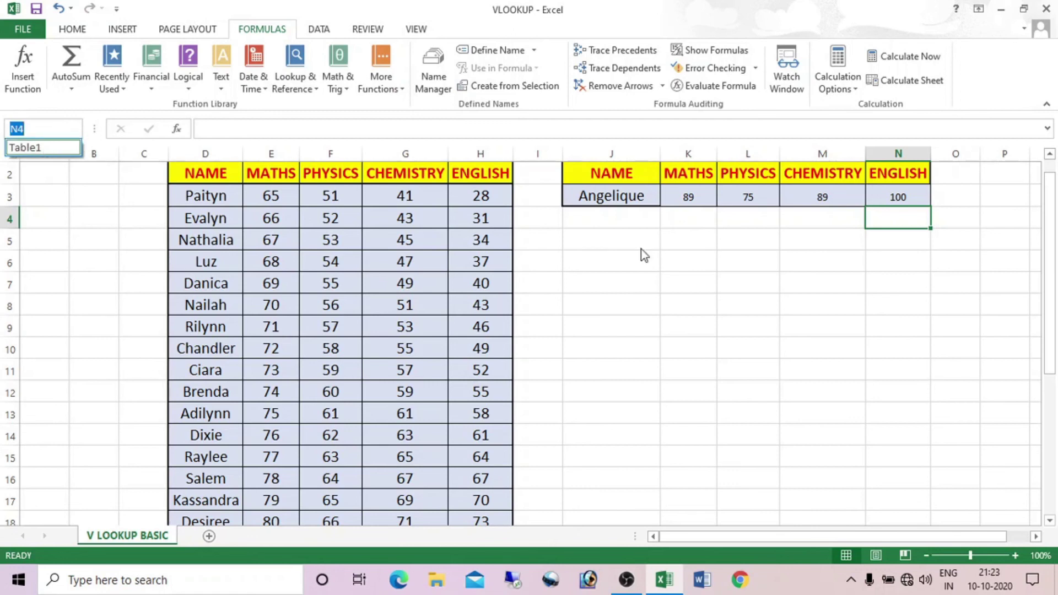
{"action": "key", "text": "Escape"}
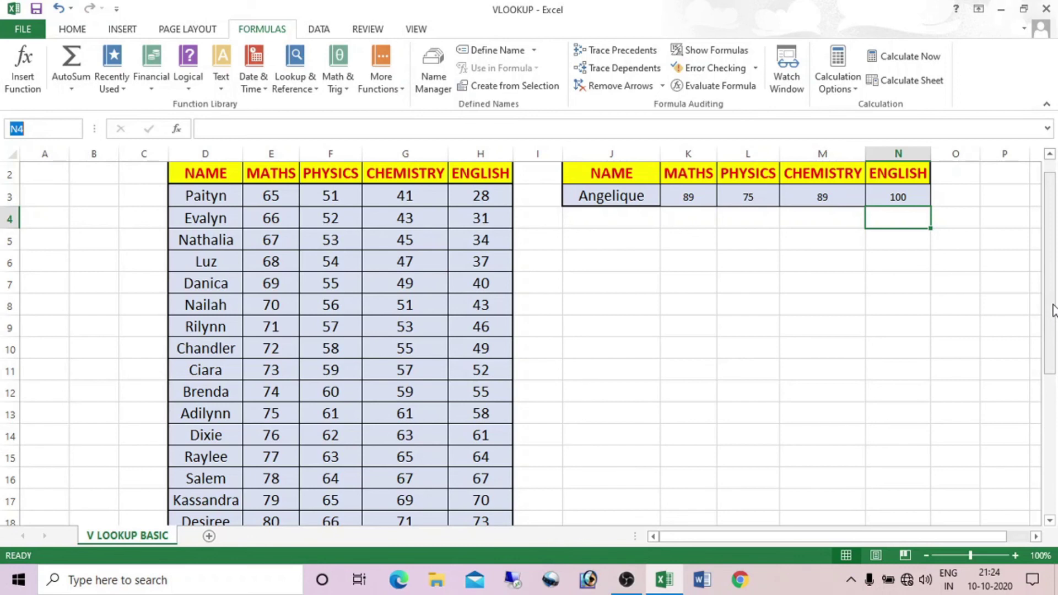
Go to the end of the marks table and select the empty cell D29 directly beneath its last row
{"action": "left_click_drag", "start_coordinate": [1052, 311], "coordinate": [1055, 484]}
{"action": "scroll", "coordinate": [919, 313], "scroll_direction": "up", "scroll_amount": 1}
{"action": "left_click", "coordinate": [1054, 369]}
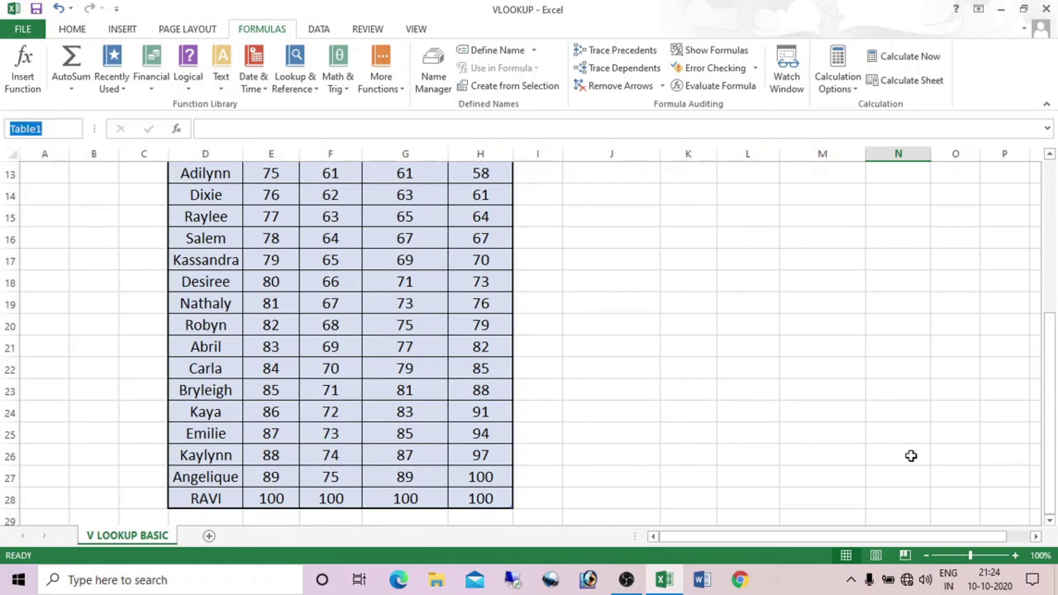
{"action": "left_click", "coordinate": [222, 503]}
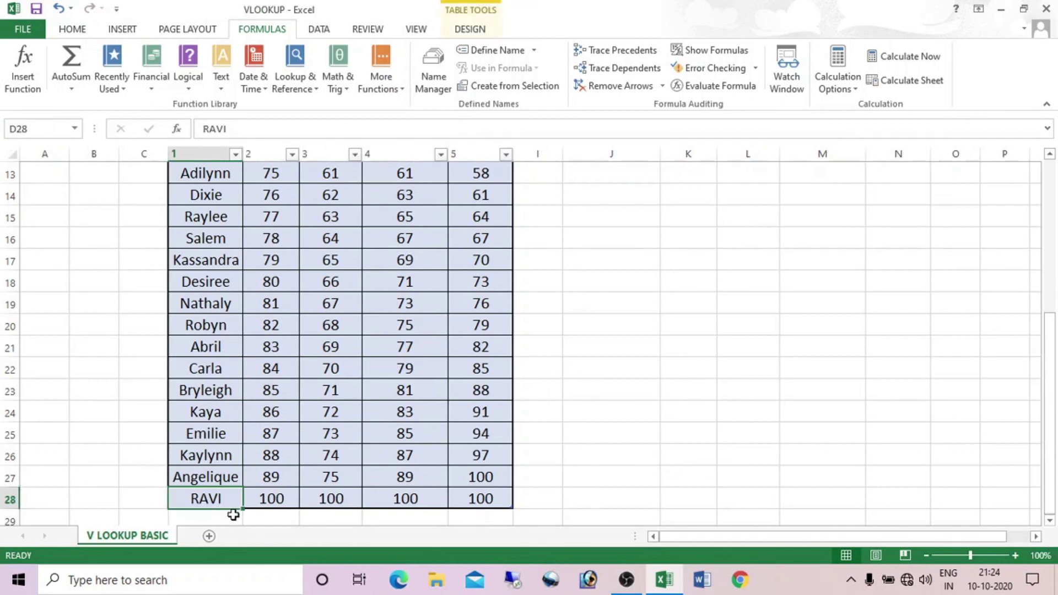
{"action": "left_click", "coordinate": [233, 515]}
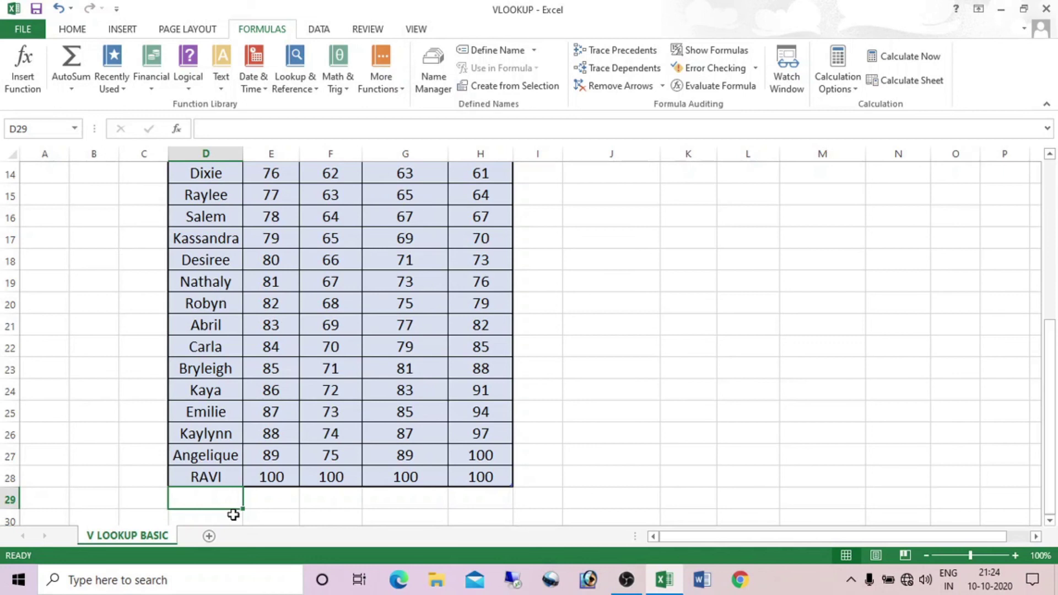
{"action": "left_click", "coordinate": [233, 515]}
{"action": "type", "text": "ANUJ"}
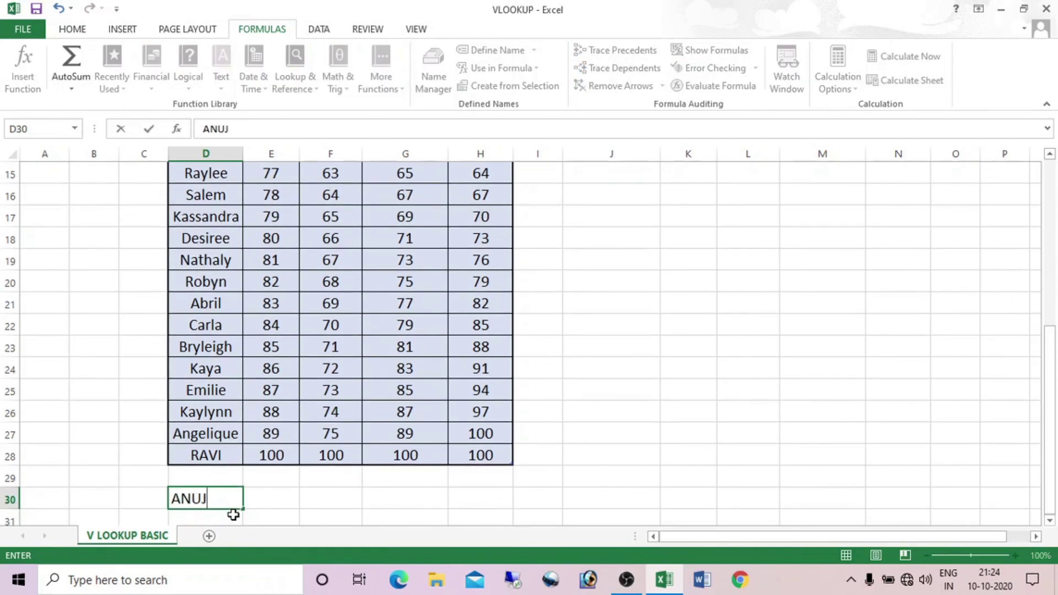
{"action": "key", "text": "BackSpace"}
{"action": "key", "text": "BackSpace"}
{"action": "key", "text": "BackSpace"}
{"action": "key", "text": "BackSpace"}
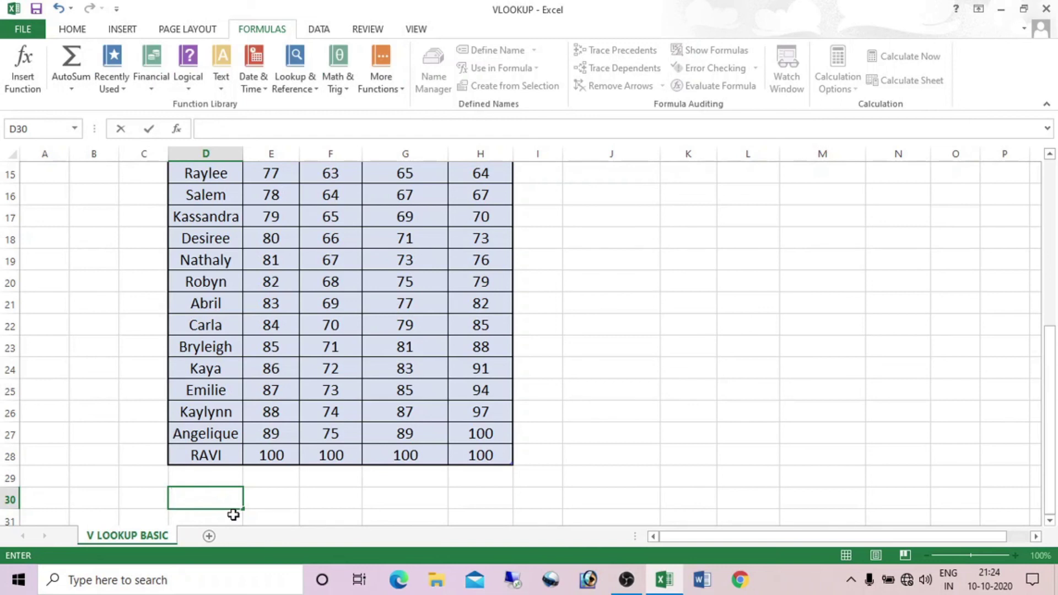
Add a new student in row 29: enter the student's name, Maths 85, Physics 45 and Chemistry 39
{"action": "key", "text": "Up"}
{"action": "type", "text": "ANUJ"}
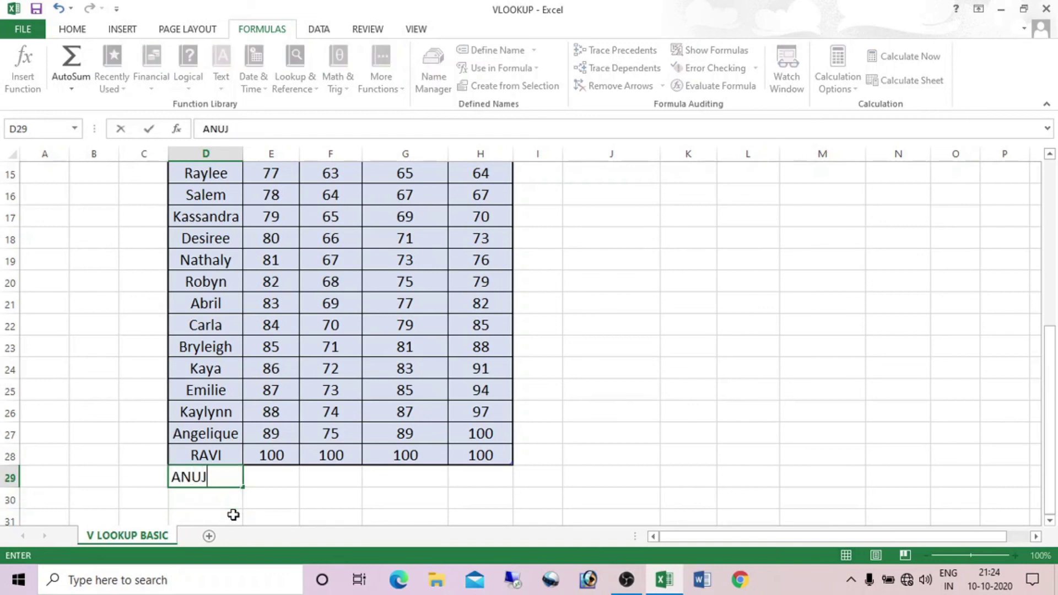
{"action": "key", "text": "Tab"}
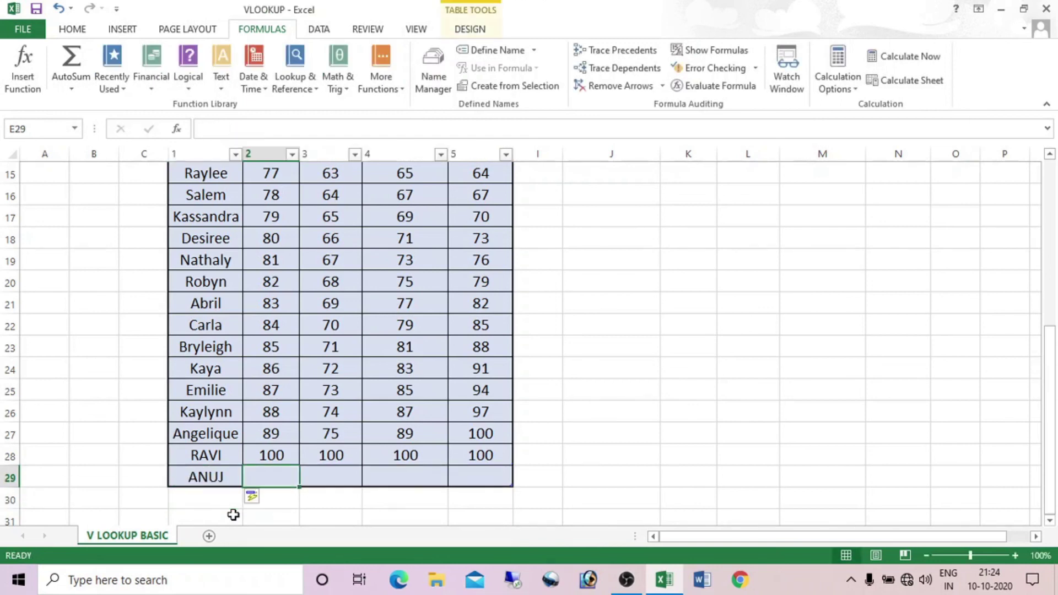
{"action": "type", "text": "85"}
{"action": "key", "text": "Tab"}
{"action": "type", "text": "45"}
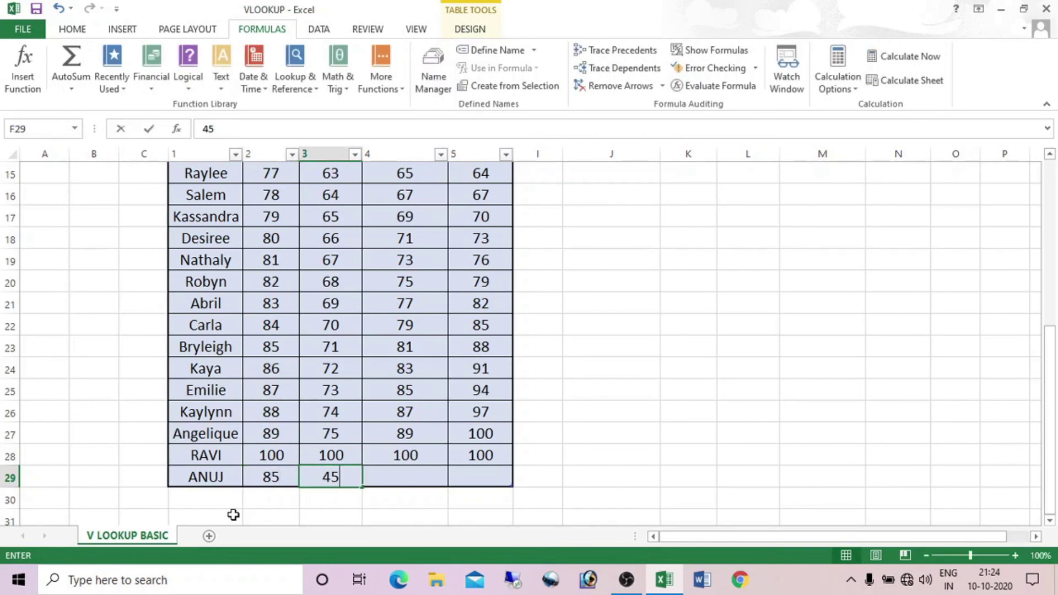
{"action": "key", "text": "Tab"}
{"action": "type", "text": "39"}
{"action": "key", "text": "Return"}
{"action": "type", "text": "12"}
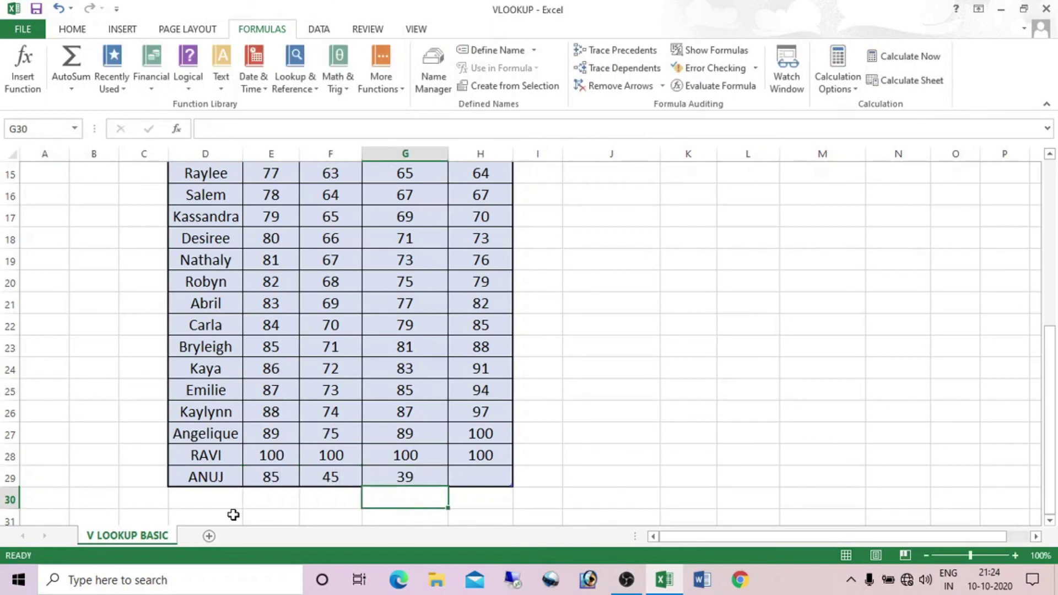
{"action": "key", "text": "BackSpace"}
{"action": "key", "text": "BackSpace"}
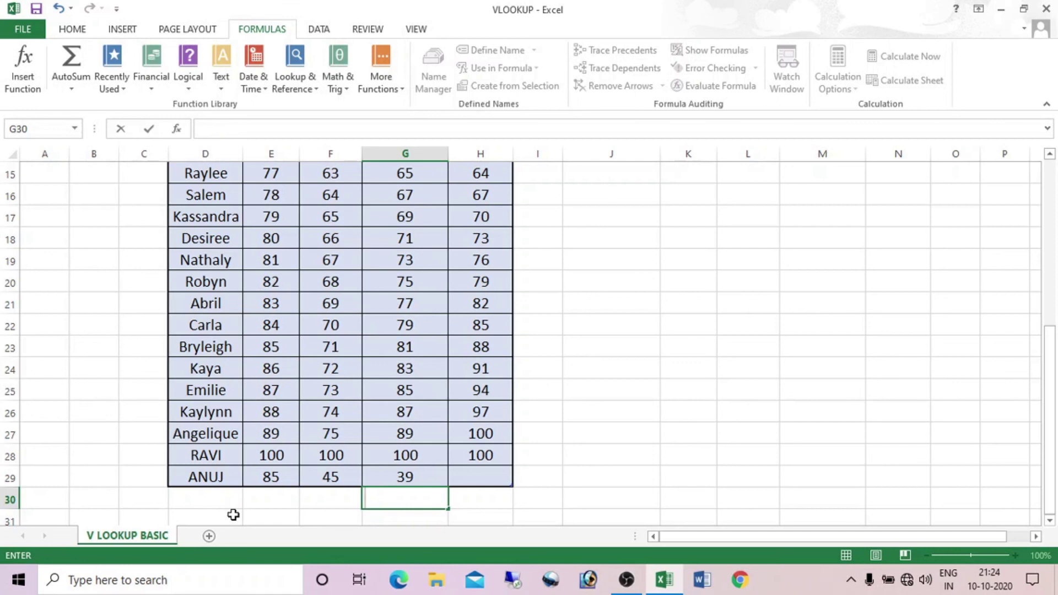
Enter 12 as the new student's English mark in H29
{"action": "key", "text": "Up"}
{"action": "key", "text": "Right"}
{"action": "type", "text": "12"}
{"action": "key", "text": "Right"}
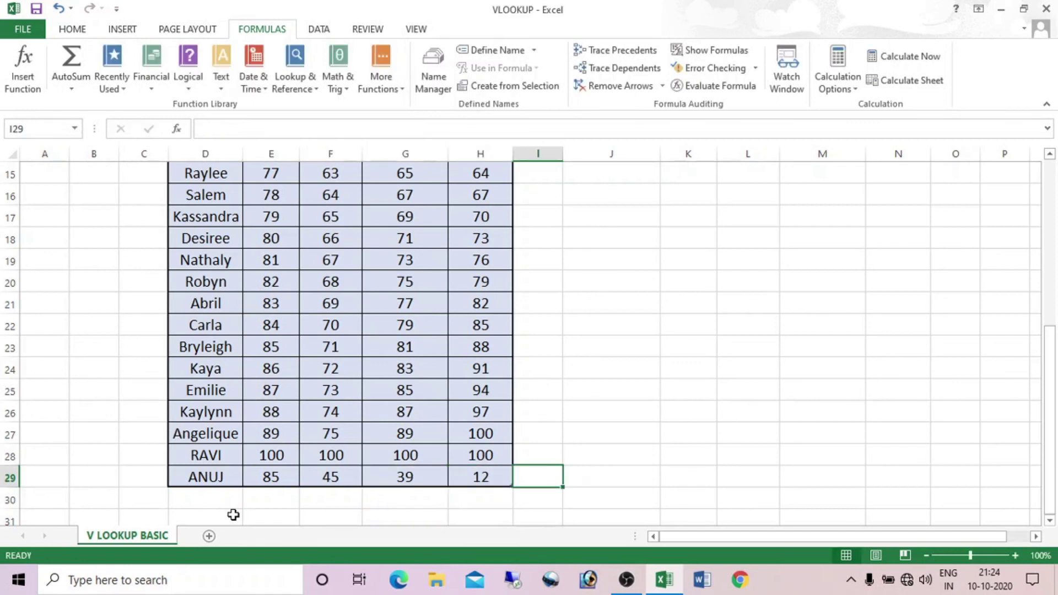
Copy the new student's name from D29 into the lookup cell J3 to test the formulas
{"action": "left_click_drag", "start_coordinate": [1049, 444], "coordinate": [1049, 259]}
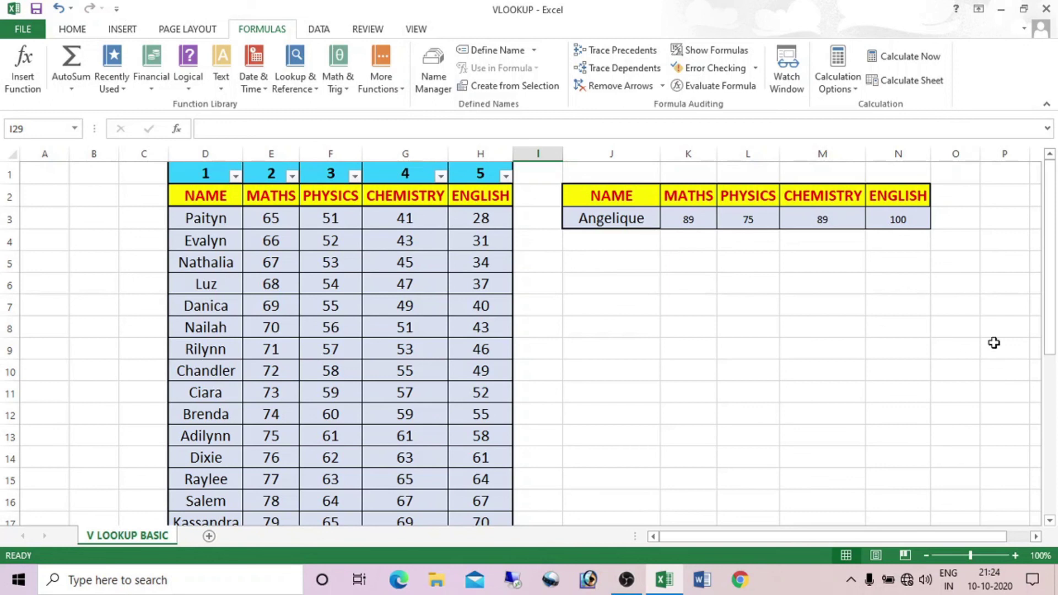
{"action": "left_click", "coordinate": [1050, 520]}
{"action": "scroll", "coordinate": [622, 348], "scroll_direction": "down", "scroll_amount": 4}
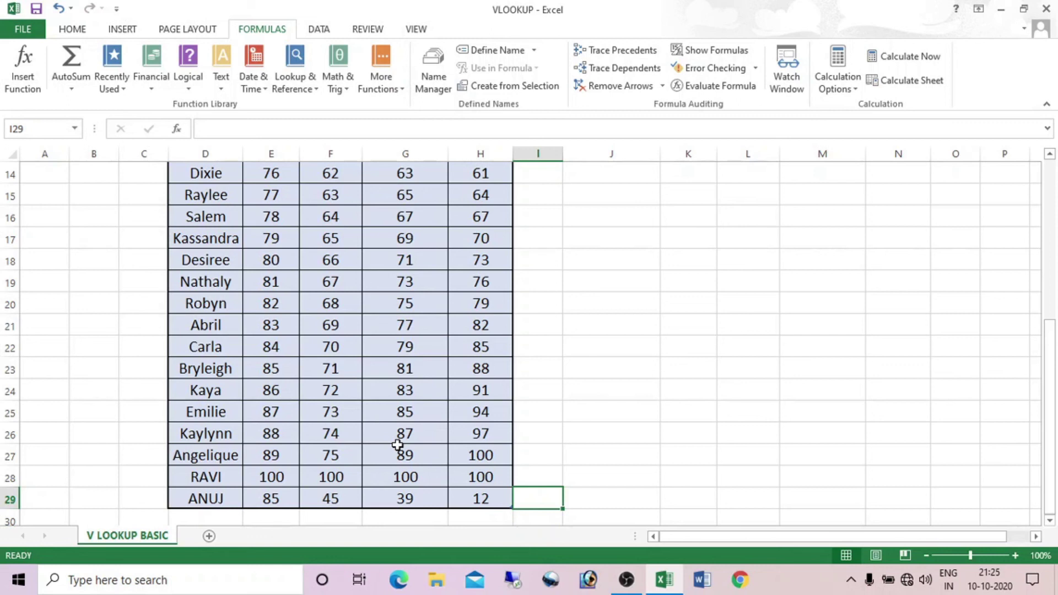
{"action": "left_click", "coordinate": [205, 495]}
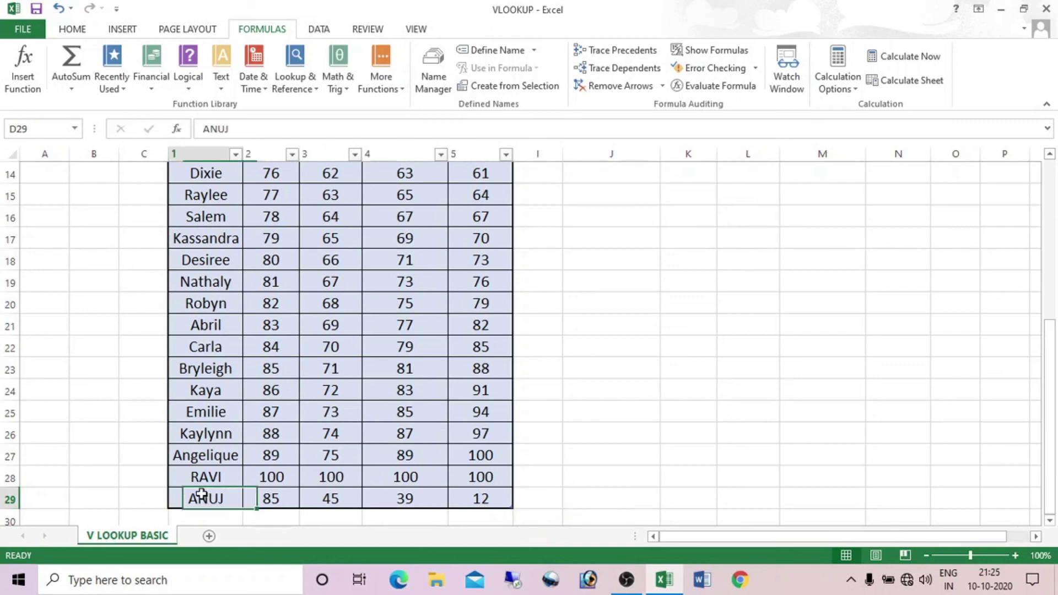
{"action": "key", "text": "ctrl+c"}
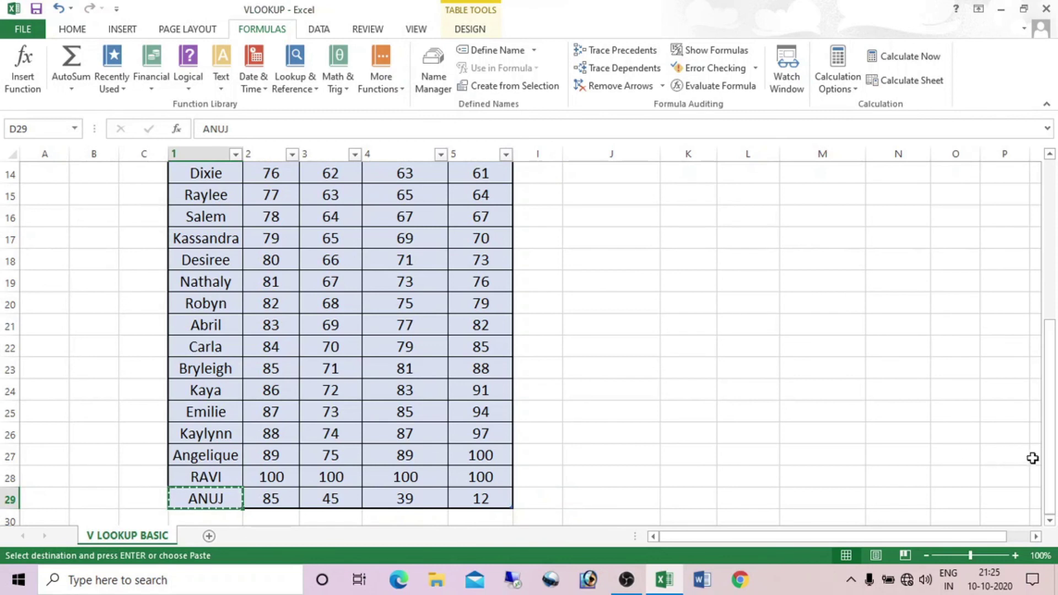
{"action": "left_click_drag", "start_coordinate": [1051, 465], "coordinate": [1051, 306]}
{"action": "left_click", "coordinate": [602, 217]}
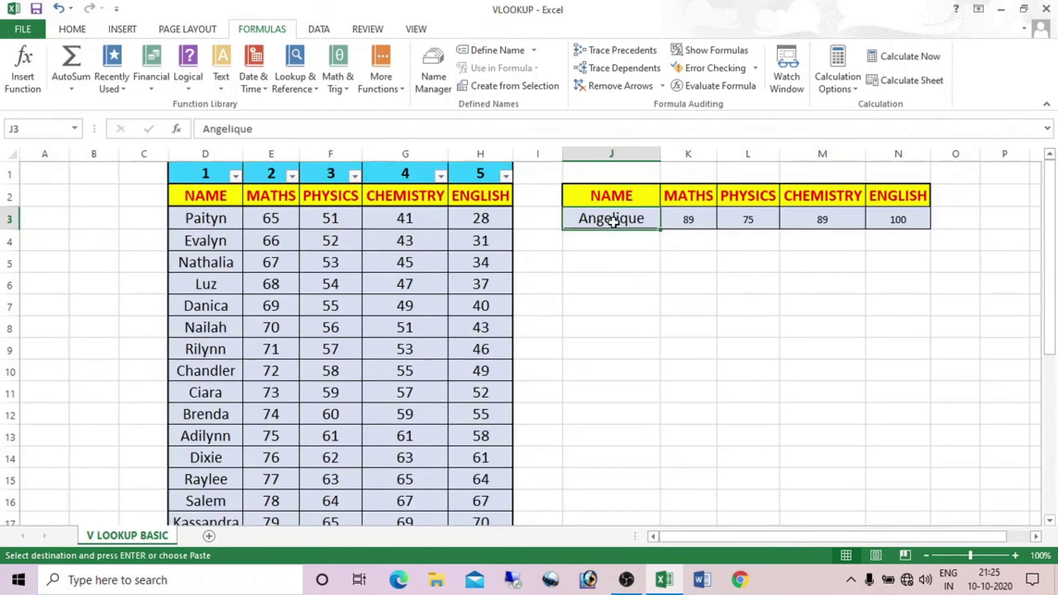
{"action": "key", "text": "ctrl+v"}
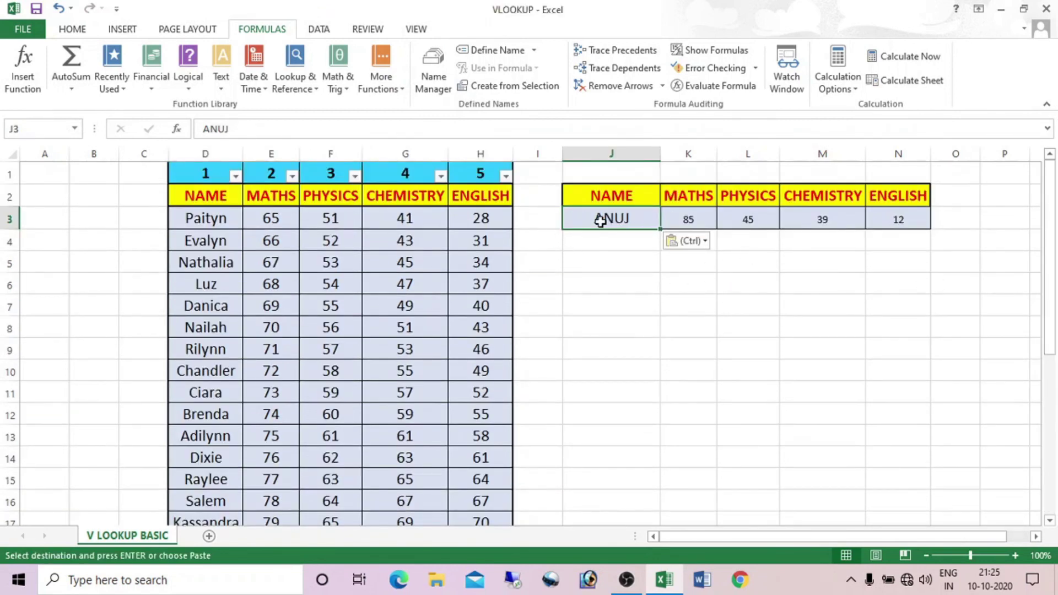
Add another student in row 30: enter the student's name, Maths 12, Physics 11, Chemistry 0 and English 2
{"action": "left_click_drag", "start_coordinate": [1053, 335], "coordinate": [1051, 494]}
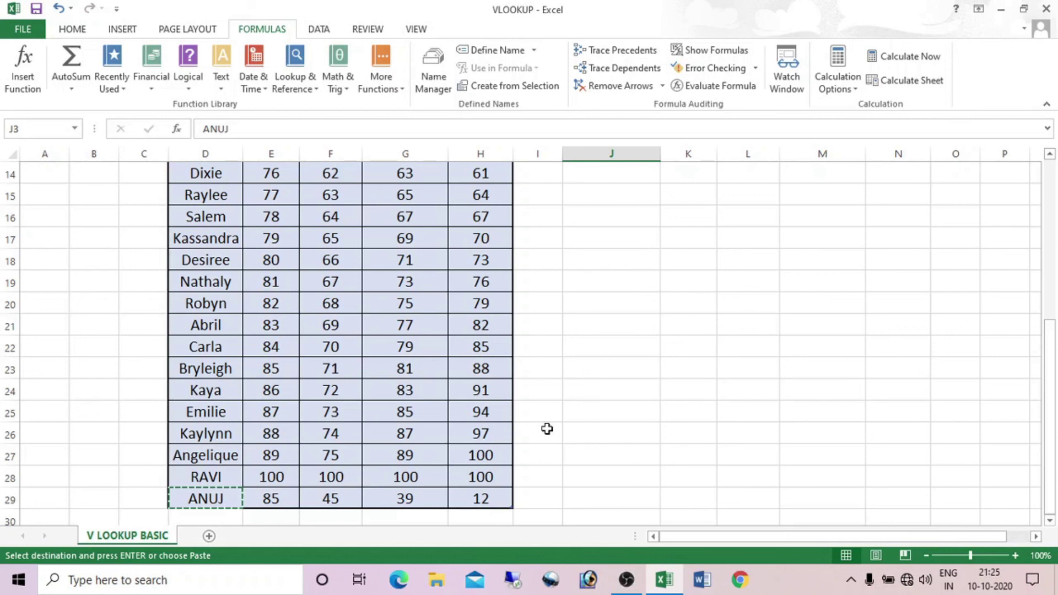
{"action": "left_click", "coordinate": [217, 518]}
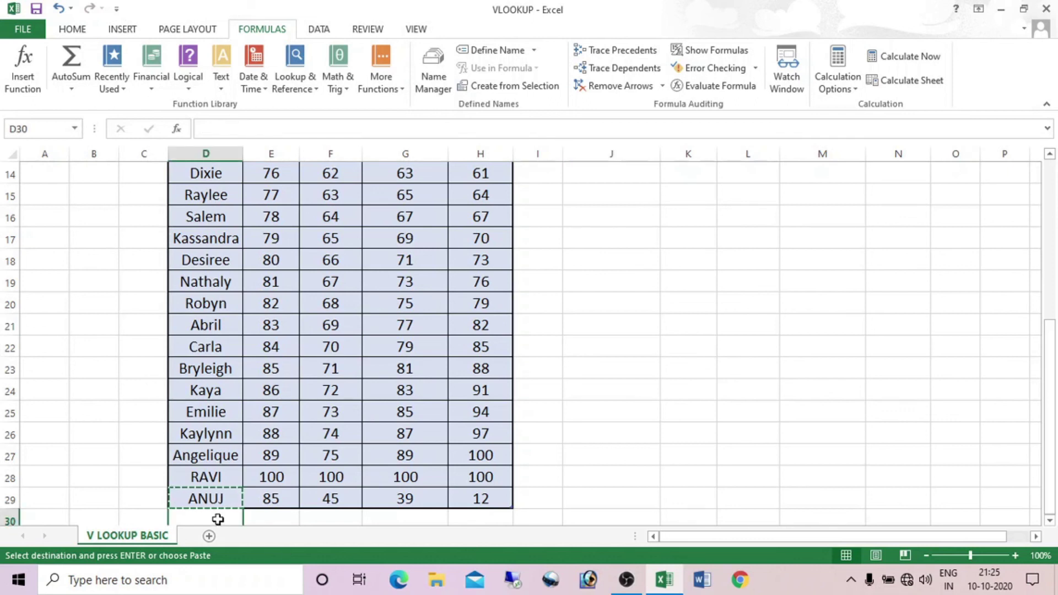
{"action": "type", "text": "RAFI"}
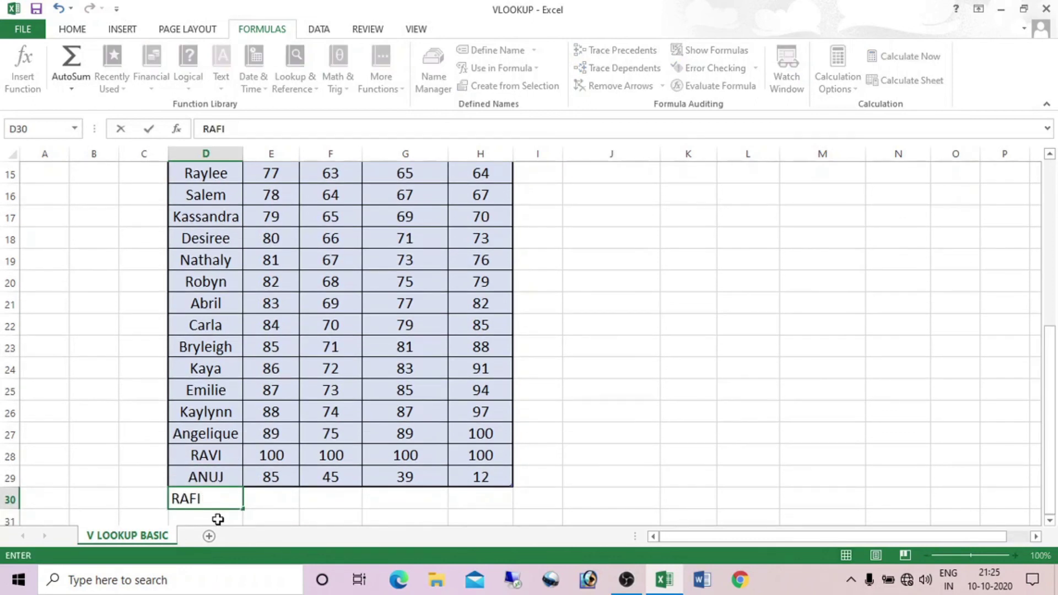
{"action": "key", "text": "Tab"}
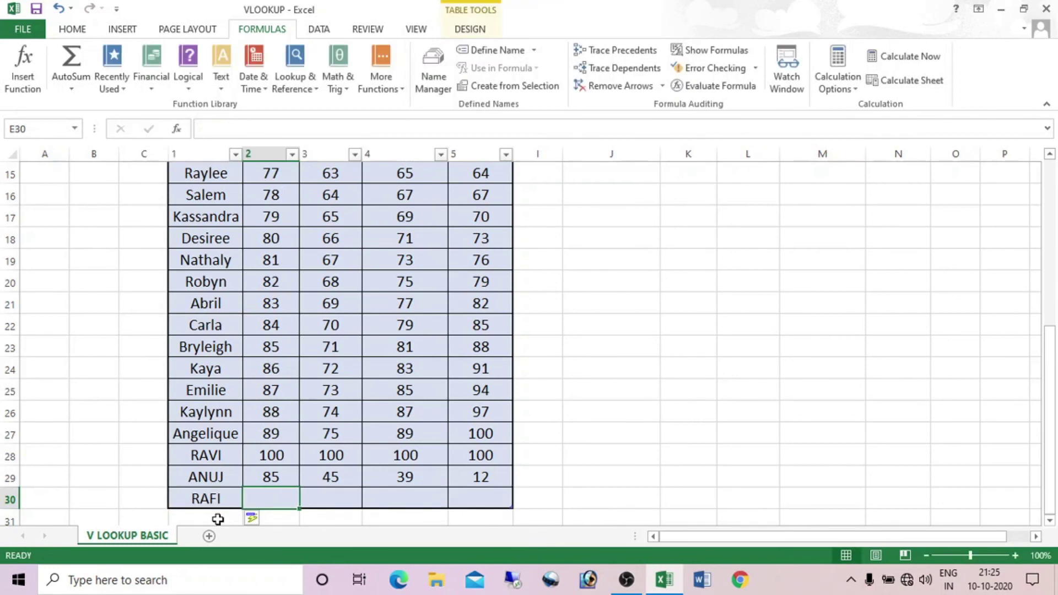
{"action": "type", "text": "12"}
{"action": "key", "text": "Tab"}
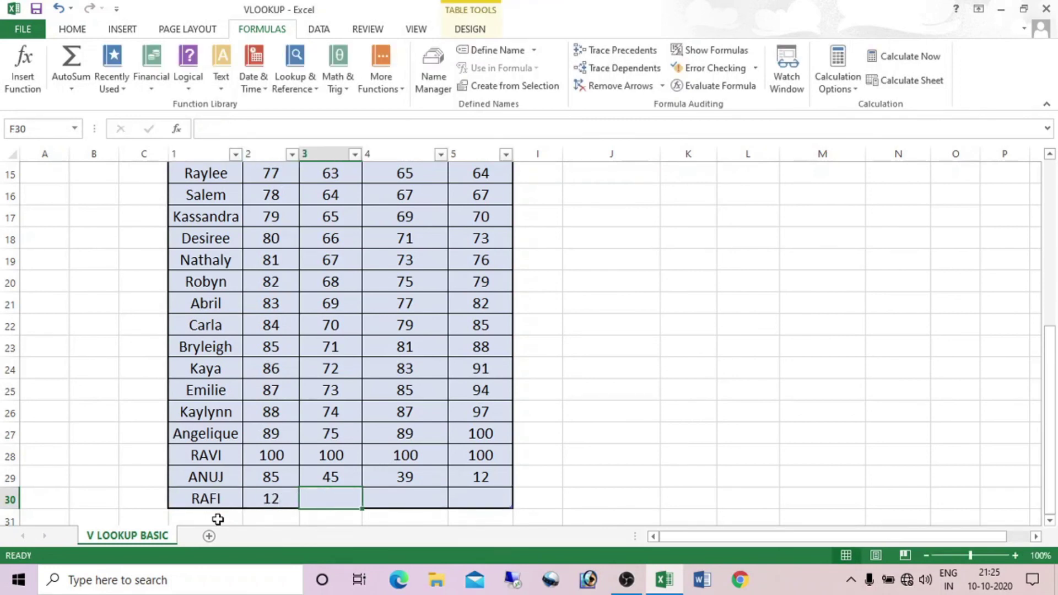
{"action": "type", "text": "11"}
{"action": "key", "text": "Tab"}
{"action": "type", "text": "0"}
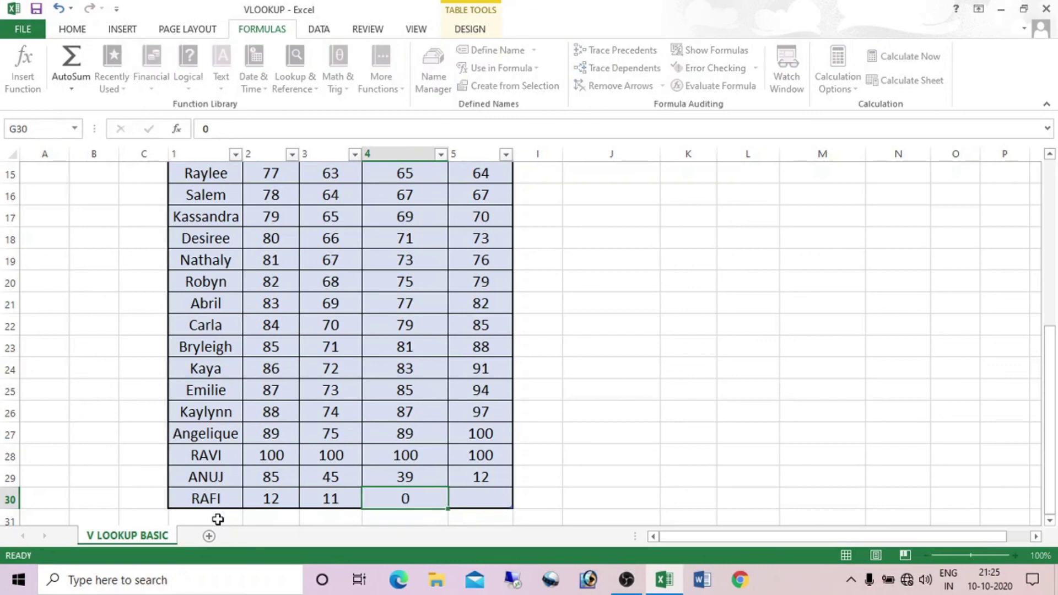
{"action": "key", "text": "Tab"}
{"action": "type", "text": "2"}
{"action": "key", "text": "Tab"}
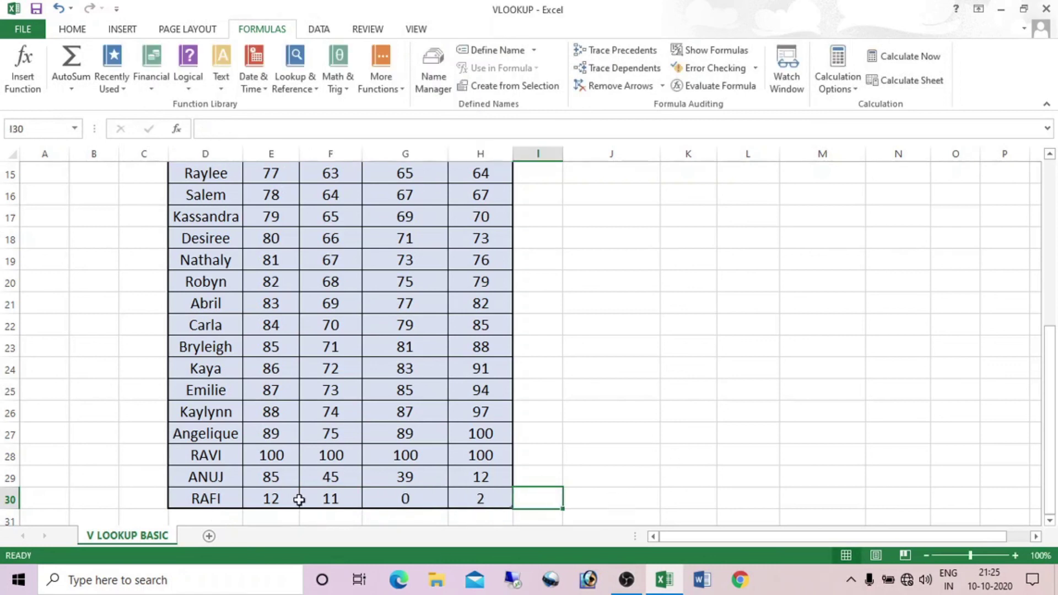
Copy the student's name from D30 into the lookup cell J3
{"action": "left_click", "coordinate": [237, 492]}
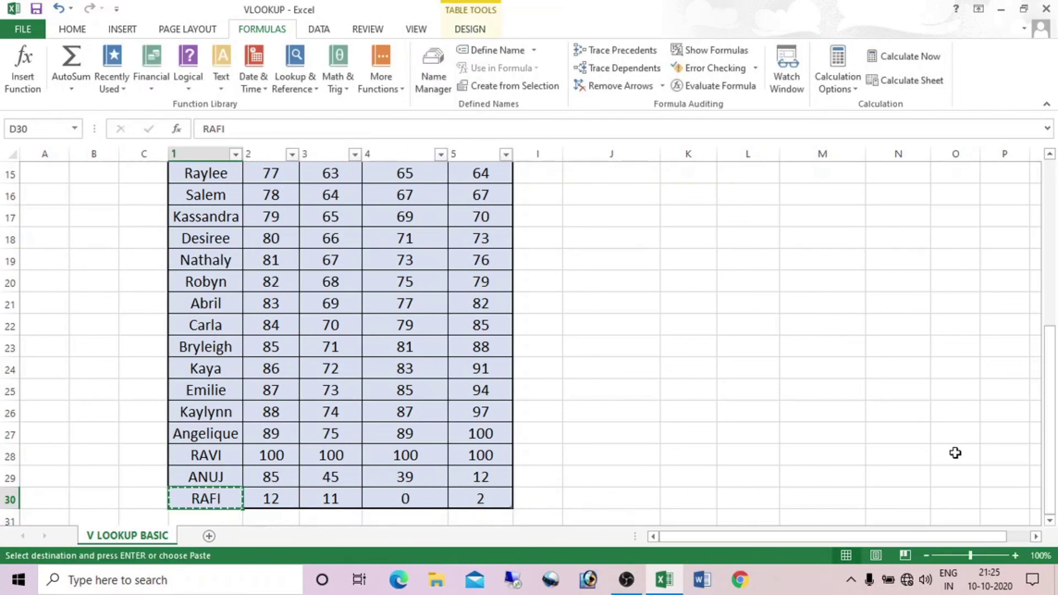
{"action": "left_click_drag", "start_coordinate": [1049, 449], "coordinate": [1056, 237]}
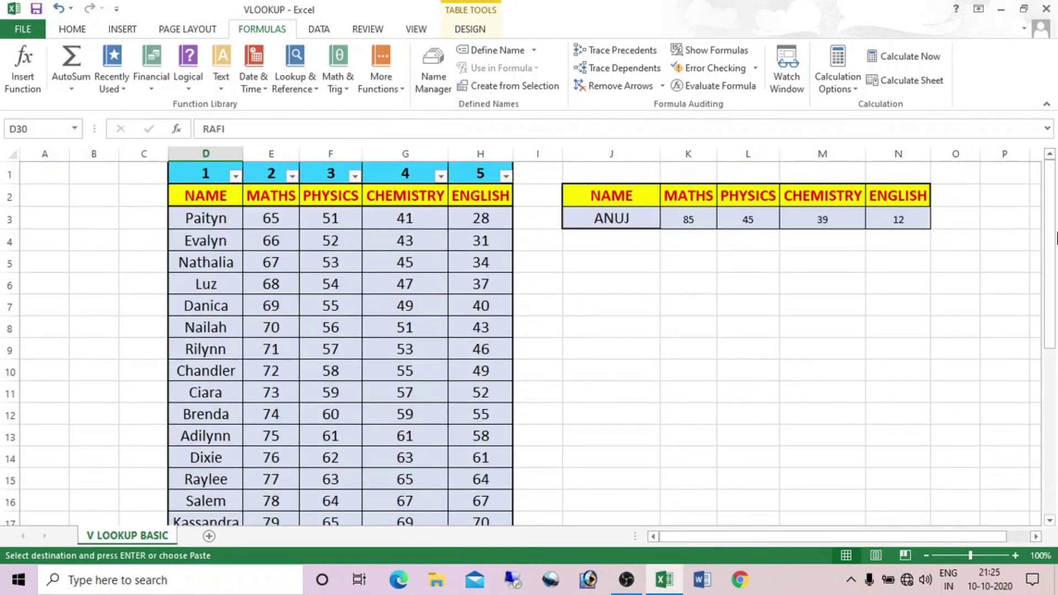
{"action": "left_click", "coordinate": [616, 220]}
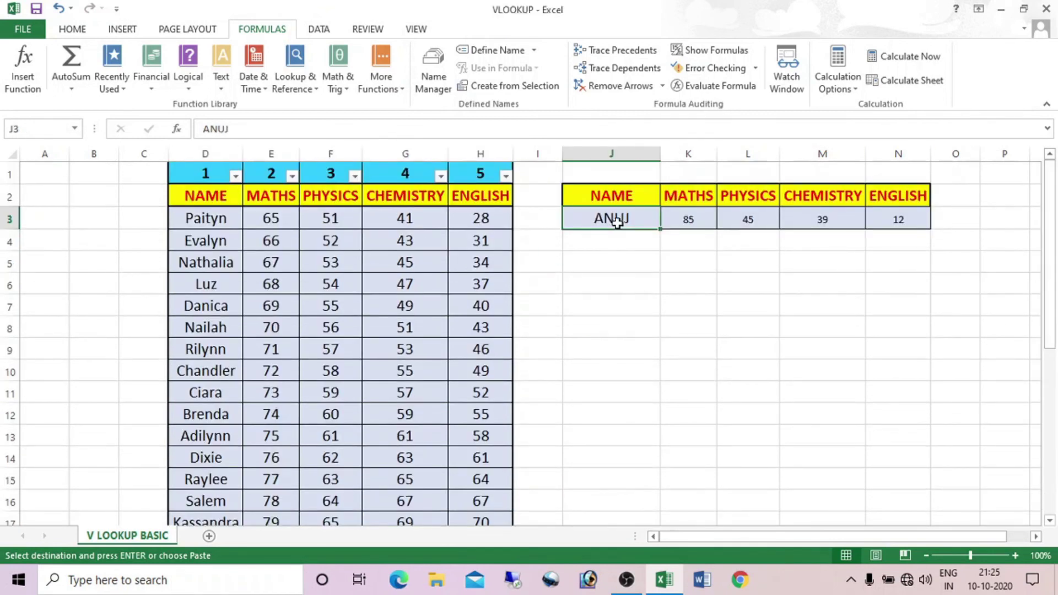
{"action": "type", "text": "RAFI"}
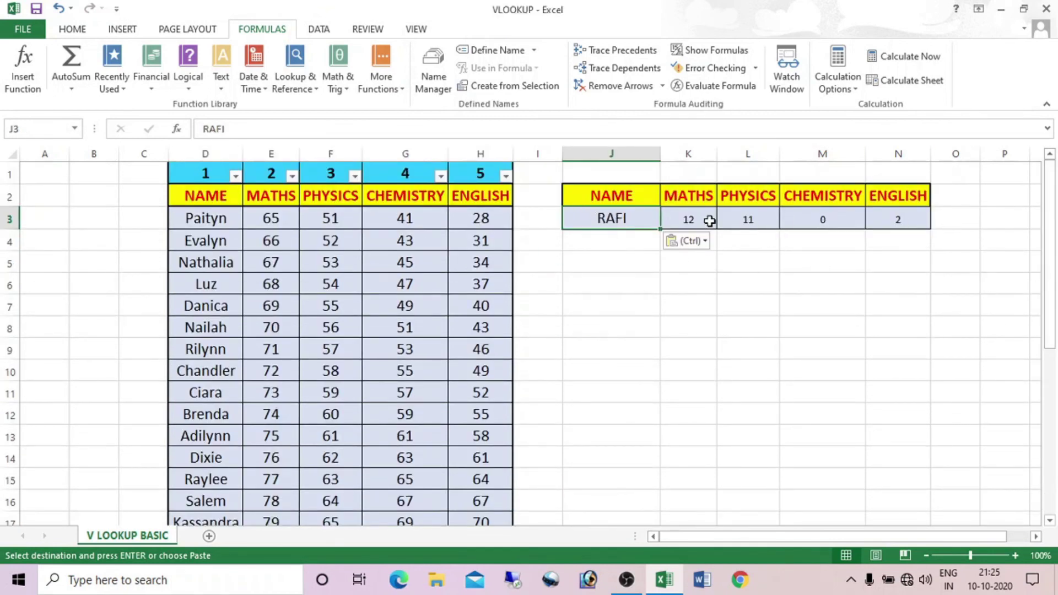